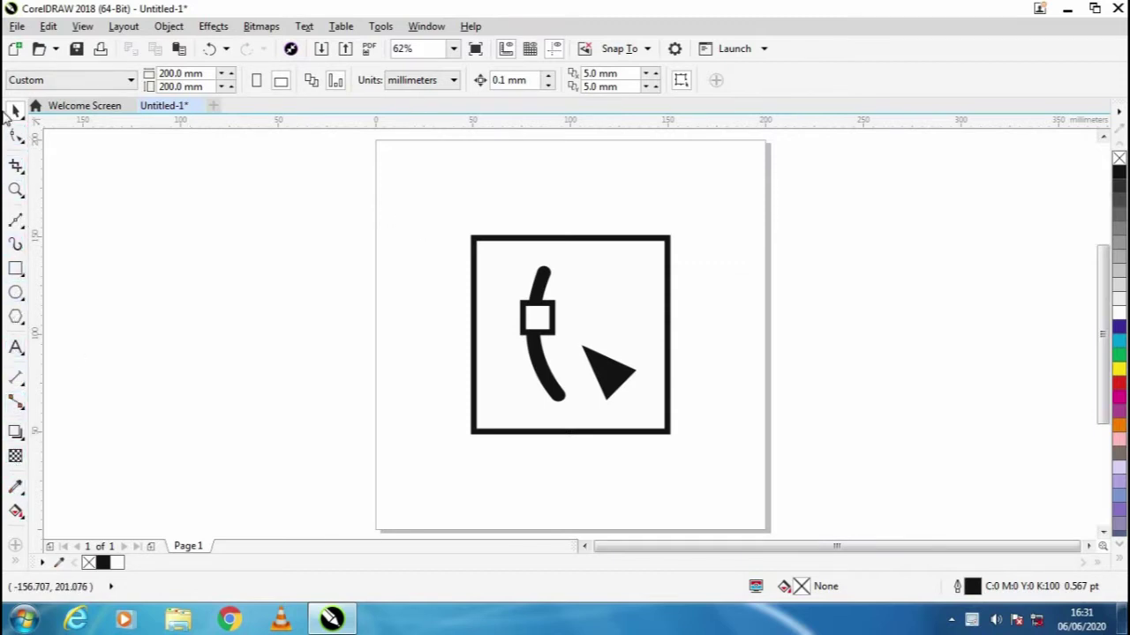
Step: Delete the grouped icon from the page and draw a rectangle about 108 by 97 mm in its place
{"action": "left_click_drag", "start_coordinate": [446, 213], "coordinate": [724, 477]}
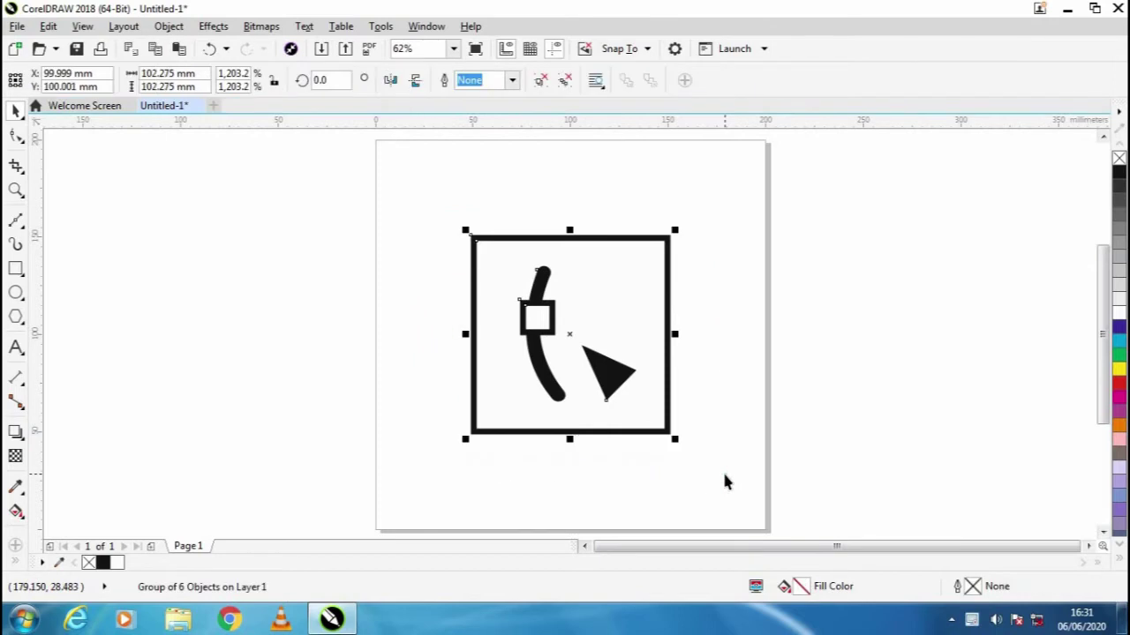
{"action": "key", "text": "Delete"}
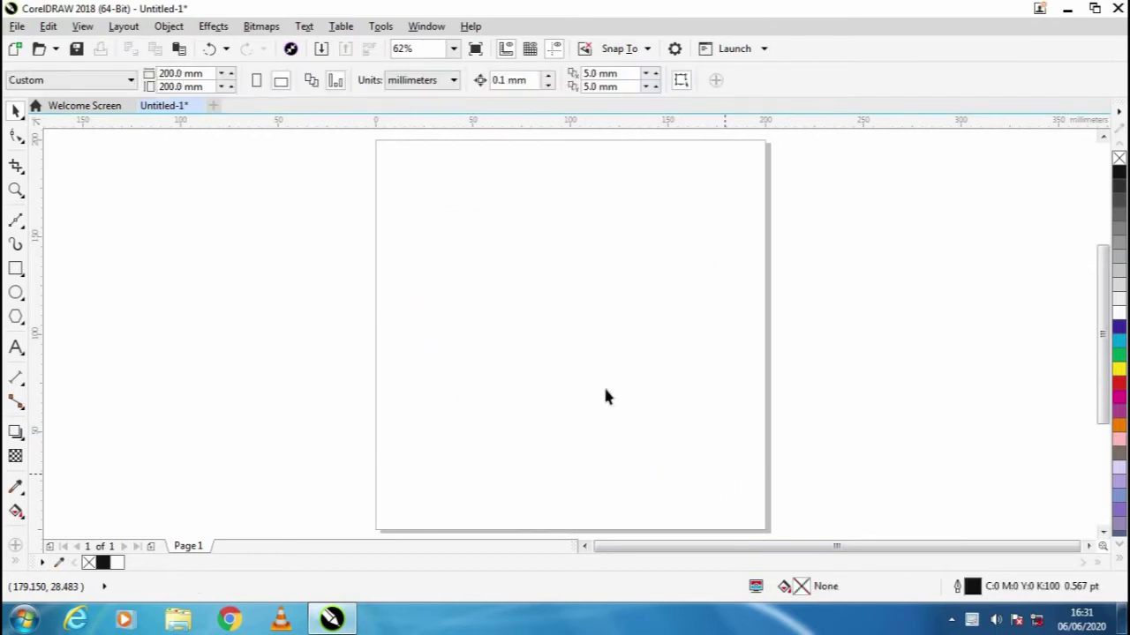
{"action": "left_click", "coordinate": [16, 268]}
{"action": "mouse_move", "coordinate": [458, 229]}
{"action": "left_mouse_down"}
{"action": "mouse_move", "coordinate": [504, 343]}
{"action": "mouse_move", "coordinate": [668, 419]}
{"action": "left_mouse_up"}
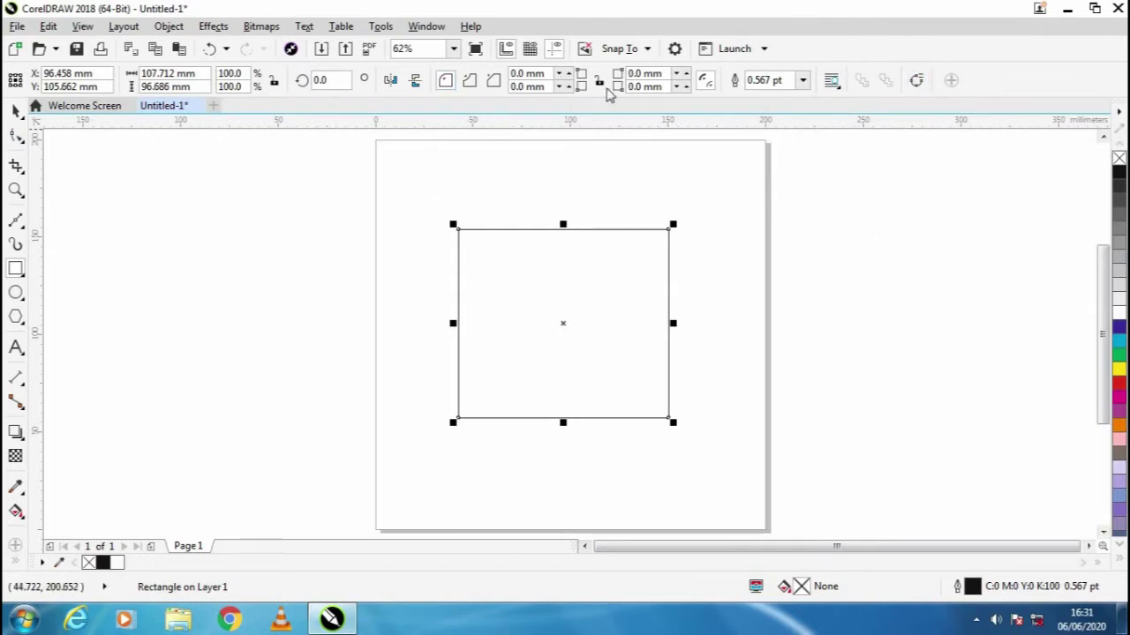
Step: Set the rectangle's outline width to 2.0 pt and deselect it
{"action": "left_click", "coordinate": [802, 81]}
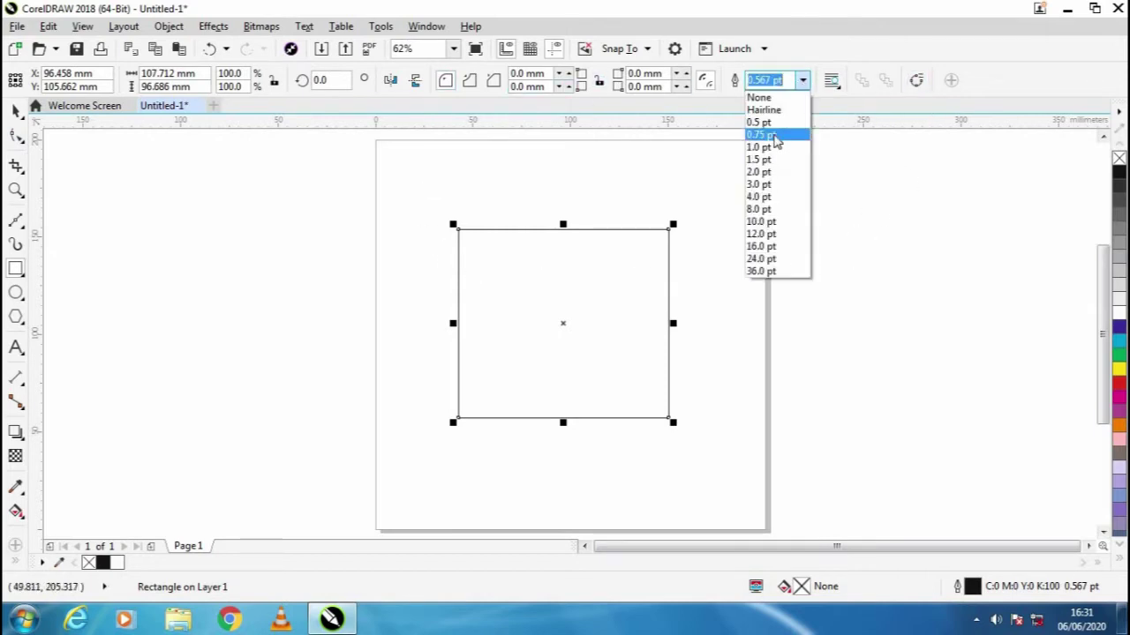
{"action": "left_click", "coordinate": [759, 146]}
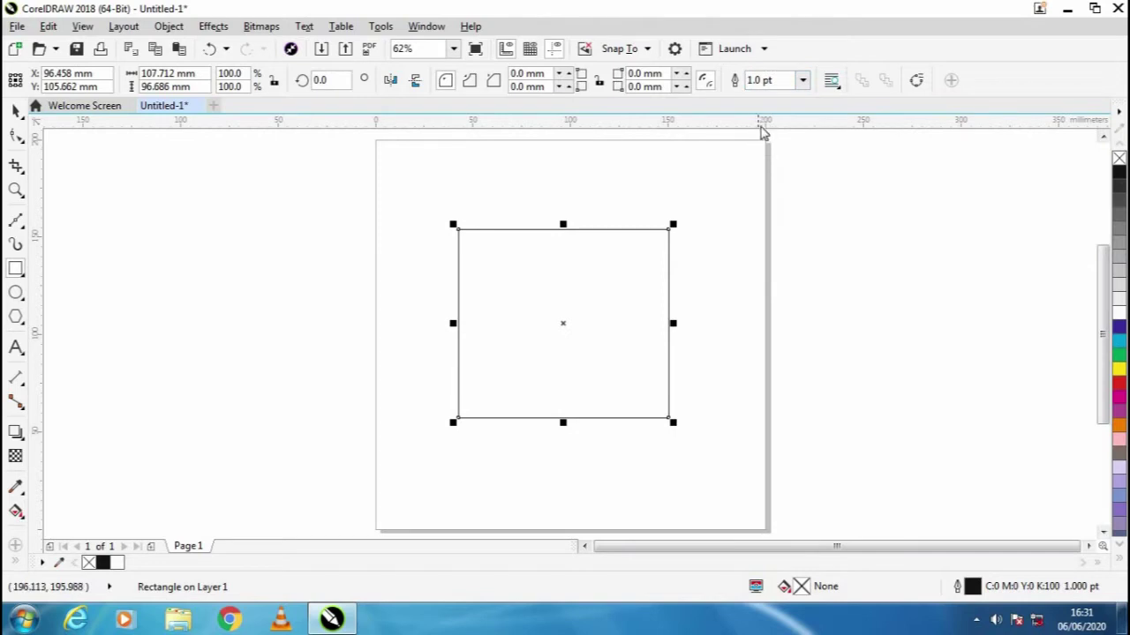
{"action": "left_click", "coordinate": [802, 80]}
{"action": "left_click", "coordinate": [776, 175]}
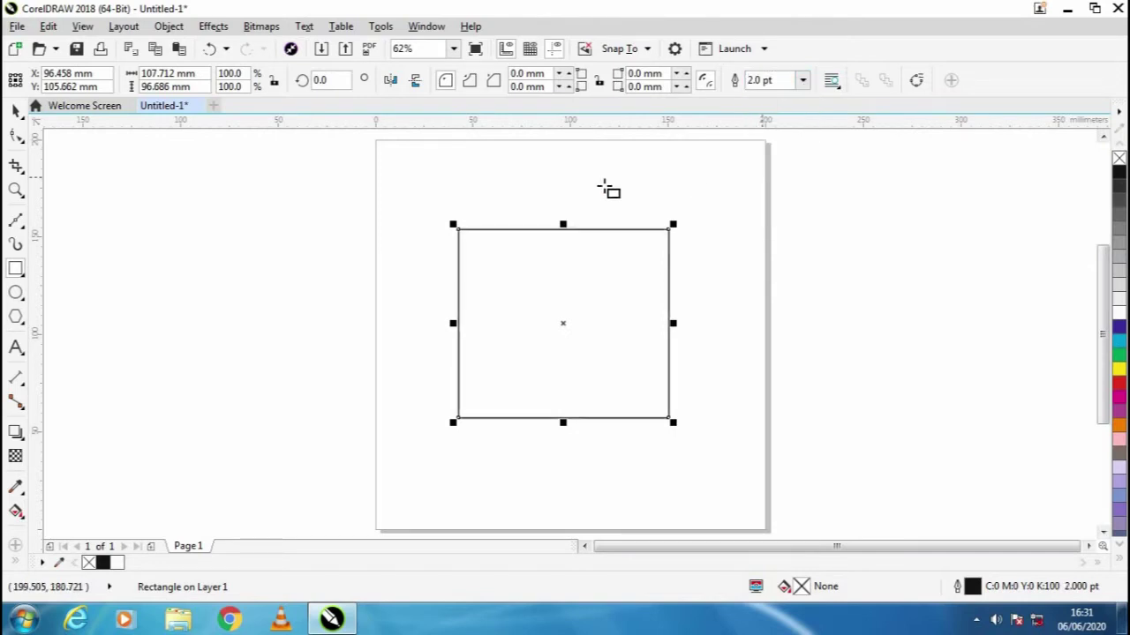
{"action": "left_click", "coordinate": [17, 113]}
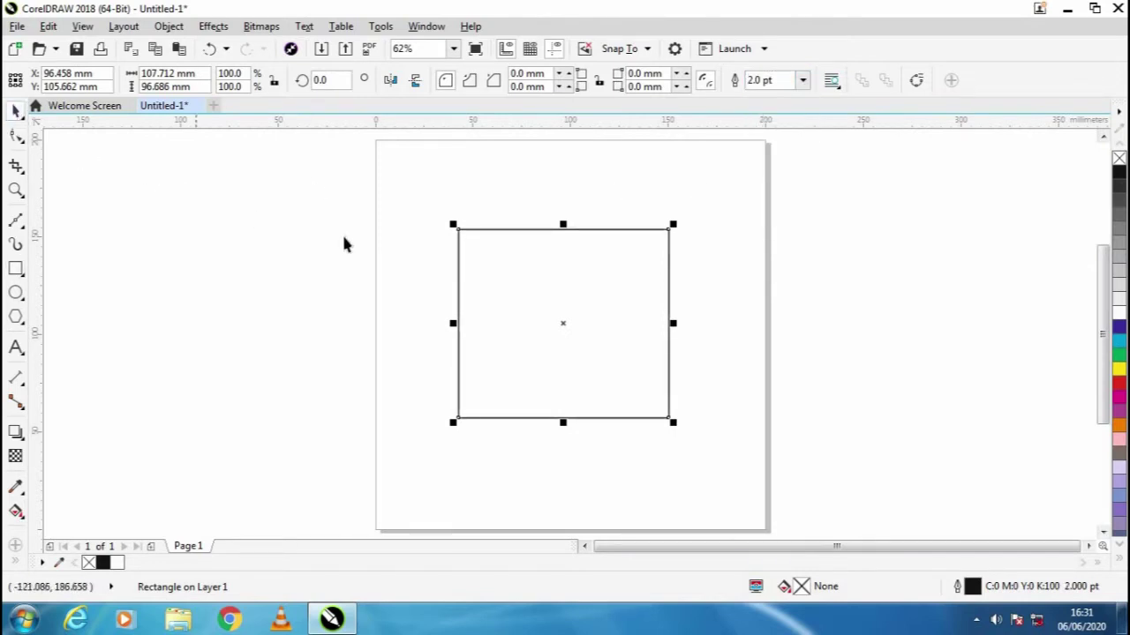
{"action": "left_click", "coordinate": [343, 239]}
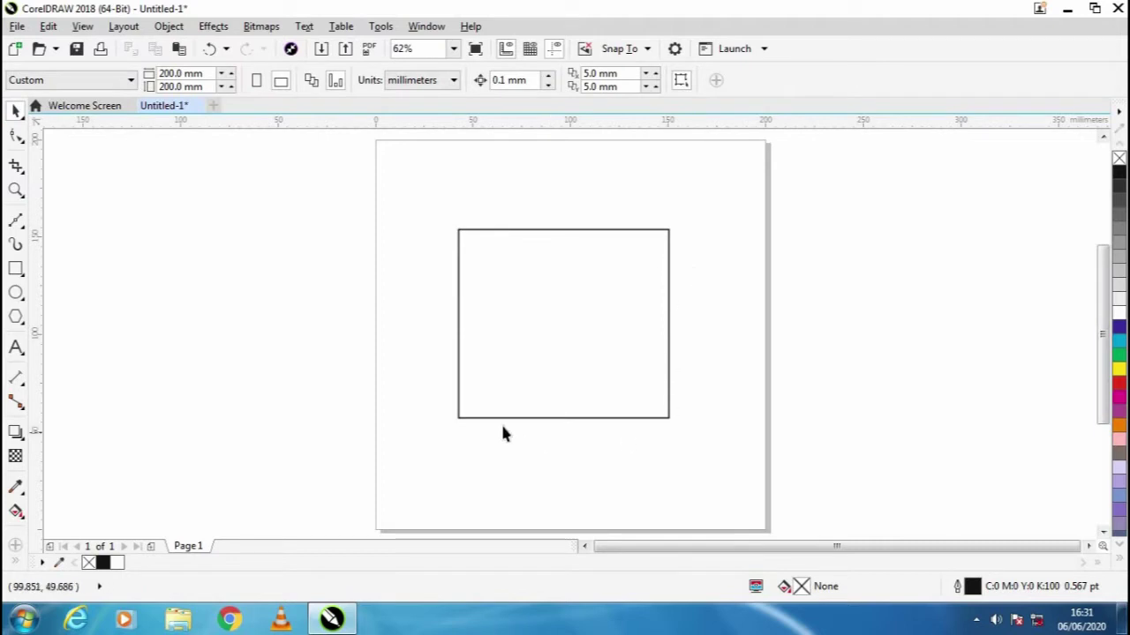
Step: Round all the rectangle's corners to a radius of about 14.66 mm with the Shape tool, and return them to 0 mm
{"action": "left_click", "coordinate": [463, 250]}
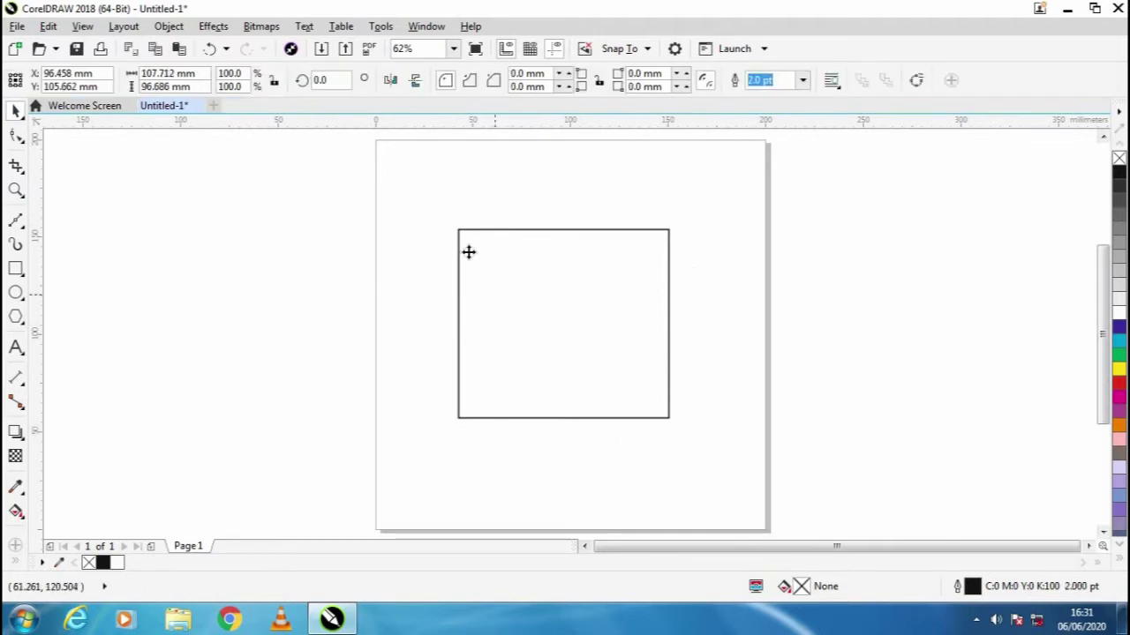
{"action": "left_click", "coordinate": [15, 138]}
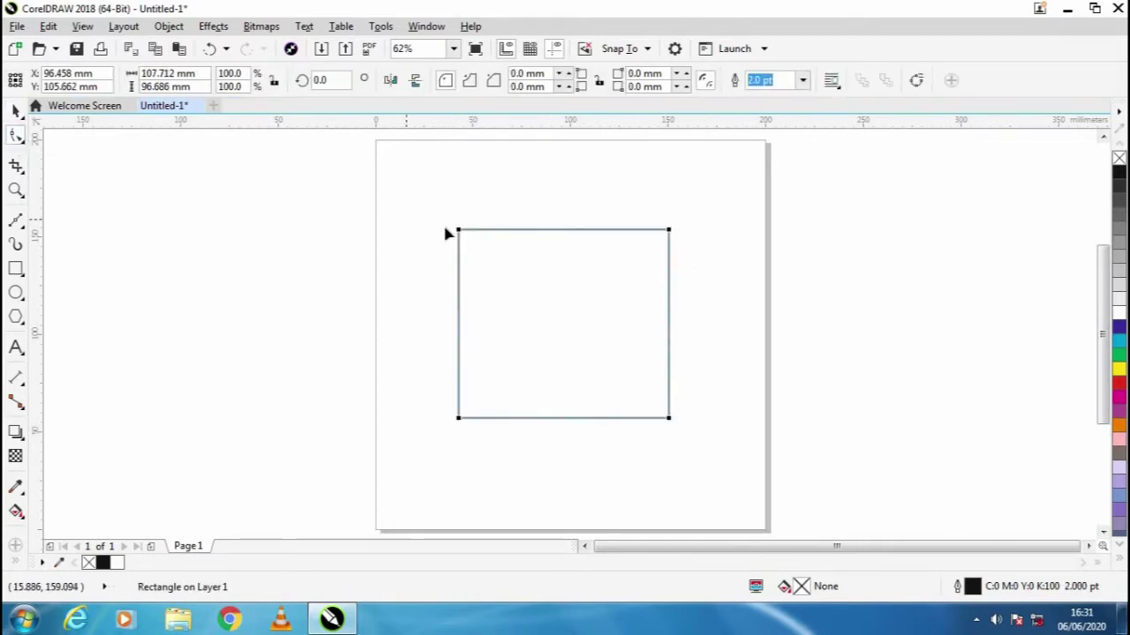
{"action": "scroll", "coordinate": [460, 233], "scroll_direction": "up", "scroll_amount": 6}
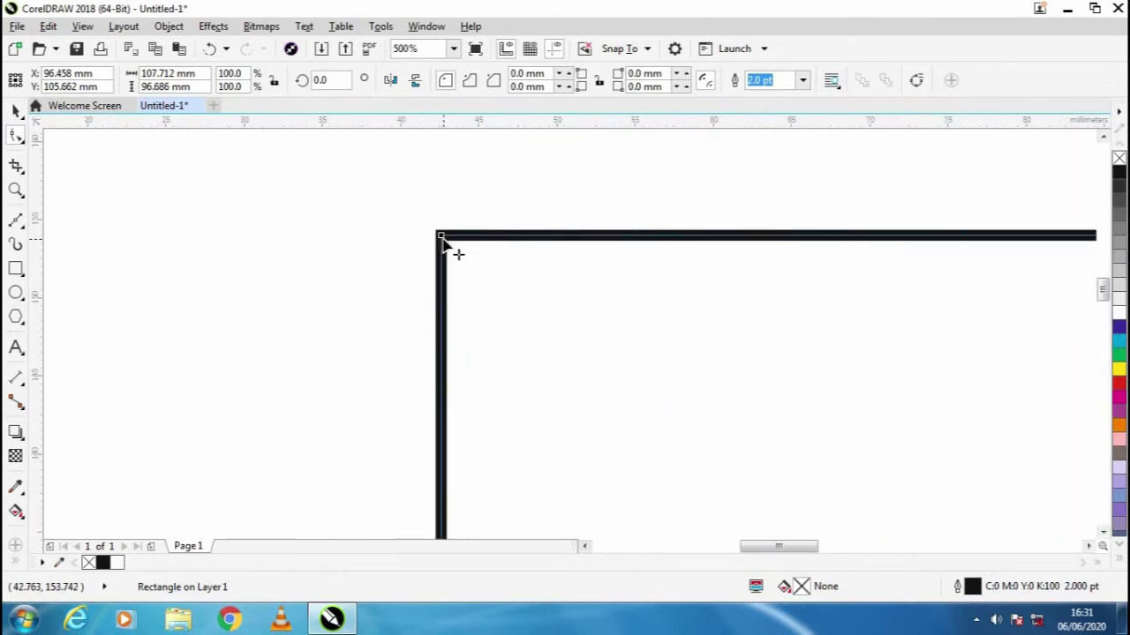
{"action": "left_click_drag", "start_coordinate": [451, 239], "coordinate": [576, 239]}
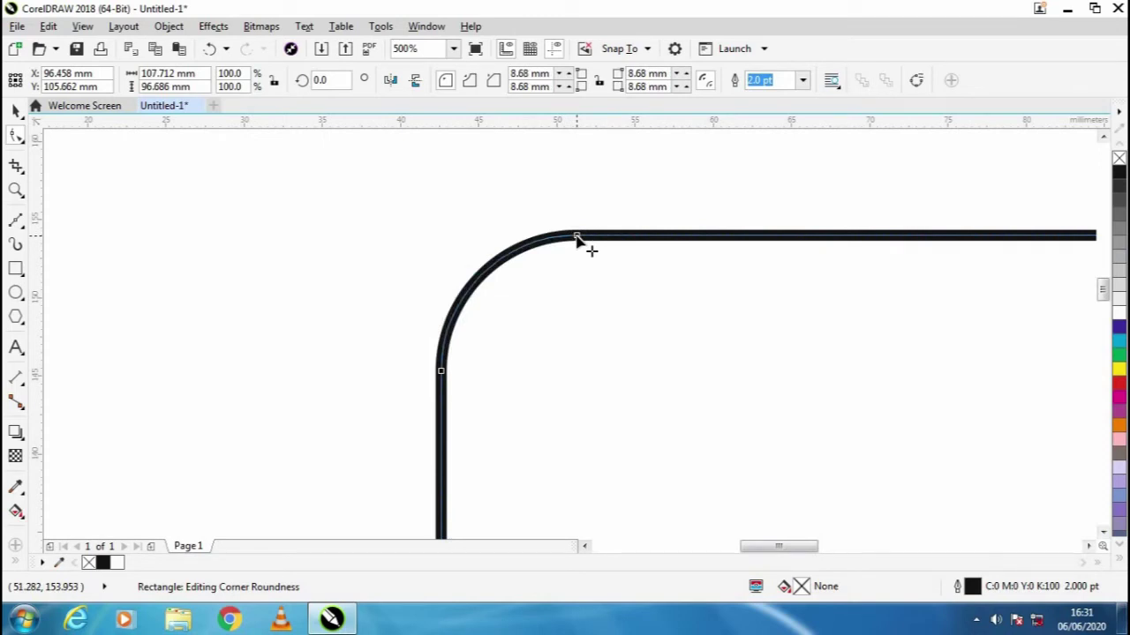
{"action": "left_click_drag", "start_coordinate": [576, 236], "coordinate": [671, 239]}
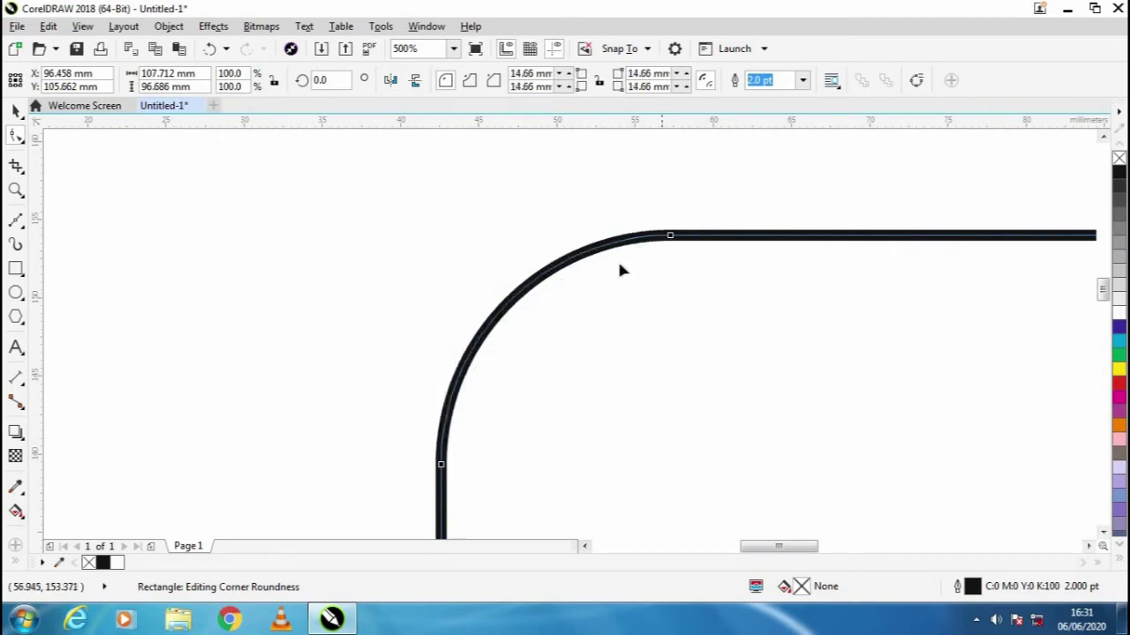
{"action": "key", "text": "F4"}
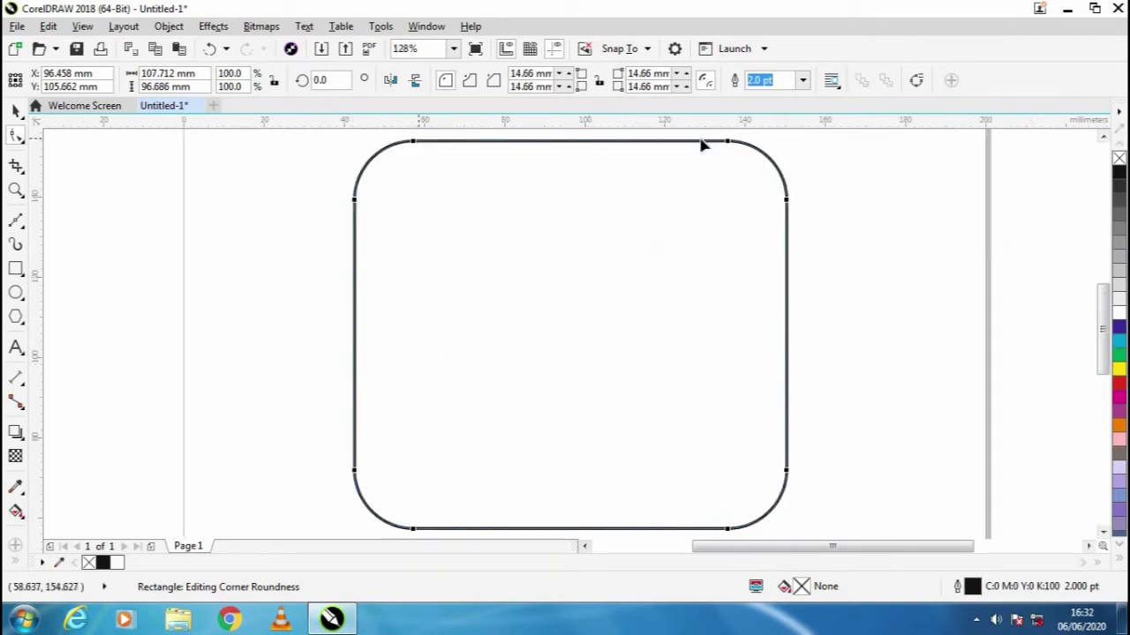
{"action": "left_click_drag", "start_coordinate": [728, 148], "coordinate": [821, 146]}
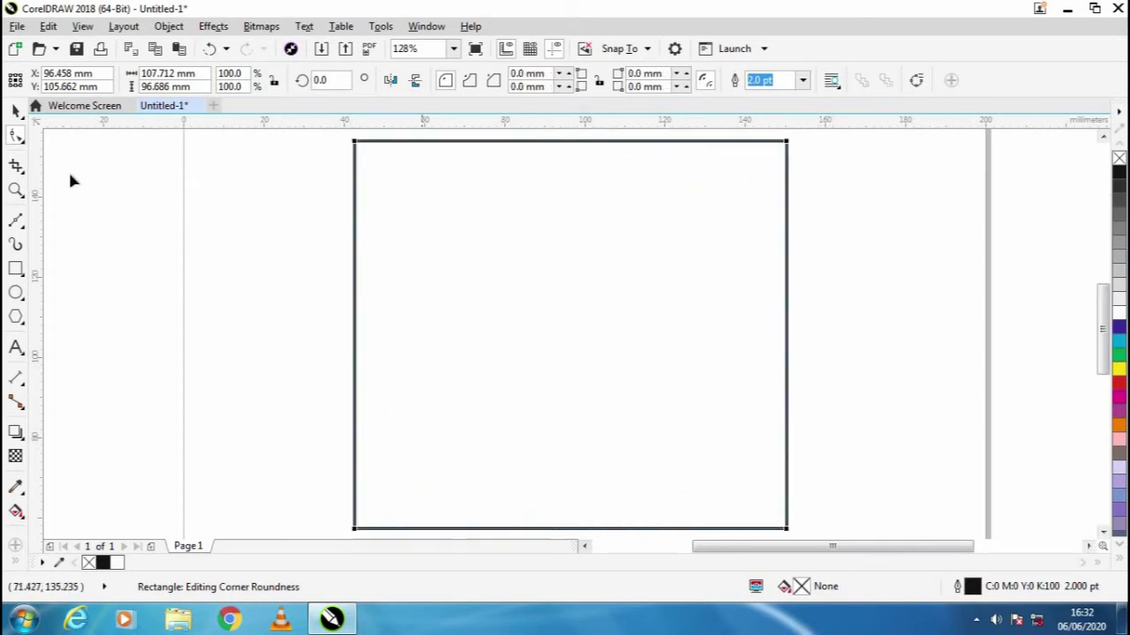
Step: Convert the rectangle to curves
{"action": "left_click", "coordinate": [16, 110]}
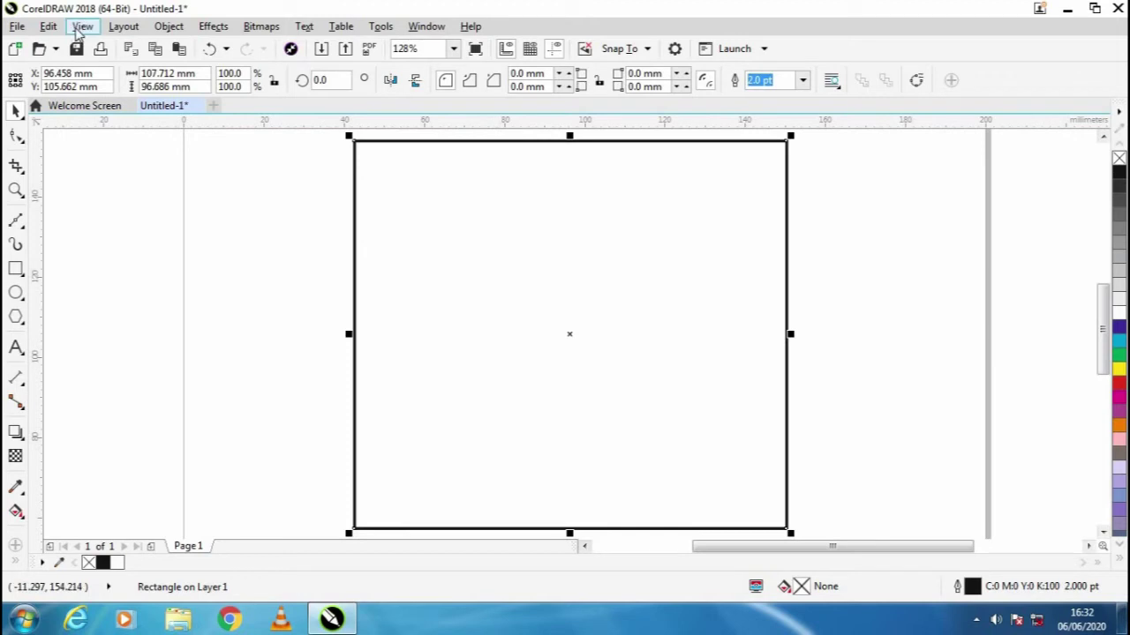
{"action": "left_click", "coordinate": [170, 27]}
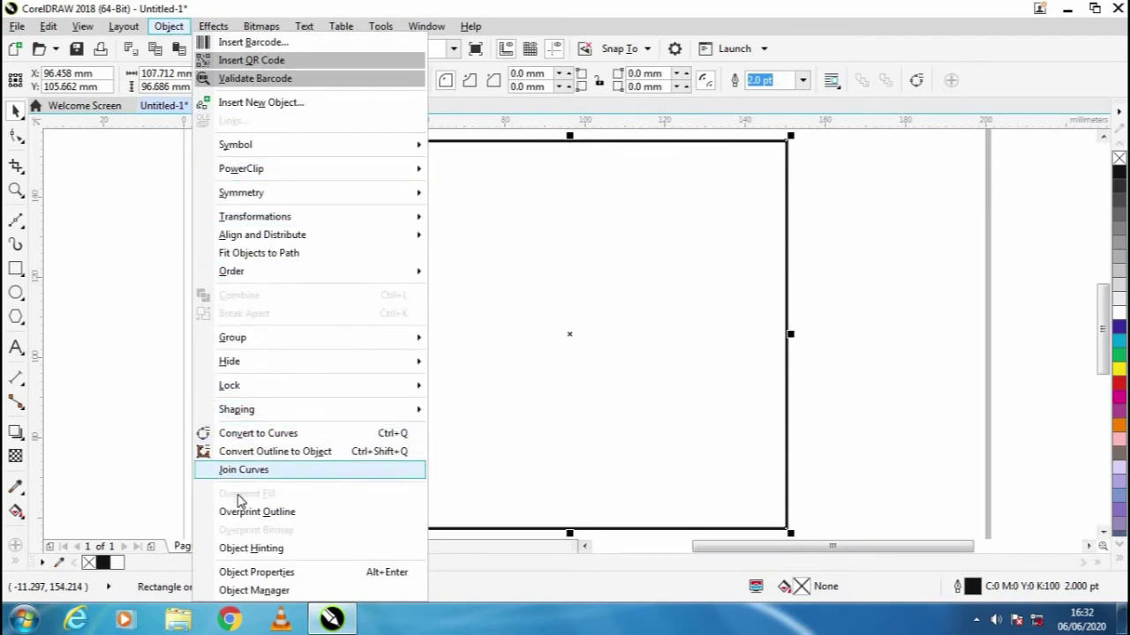
{"action": "left_click", "coordinate": [260, 440]}
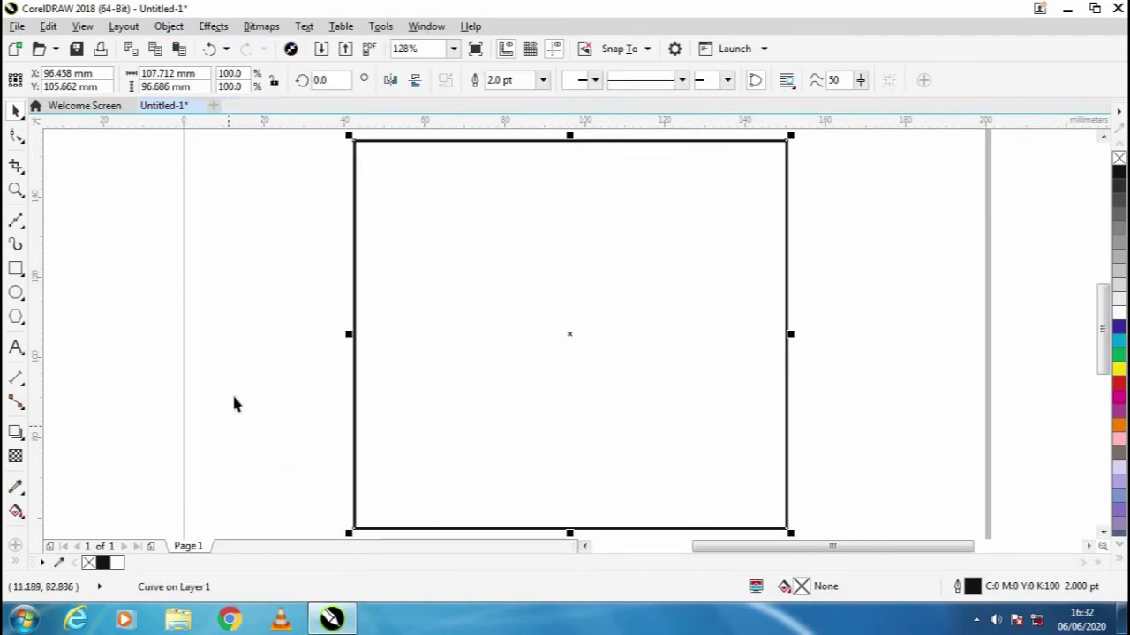
Step: Break the curve open at the middle of its top edge with the Shape tool
{"action": "left_click", "coordinate": [17, 138]}
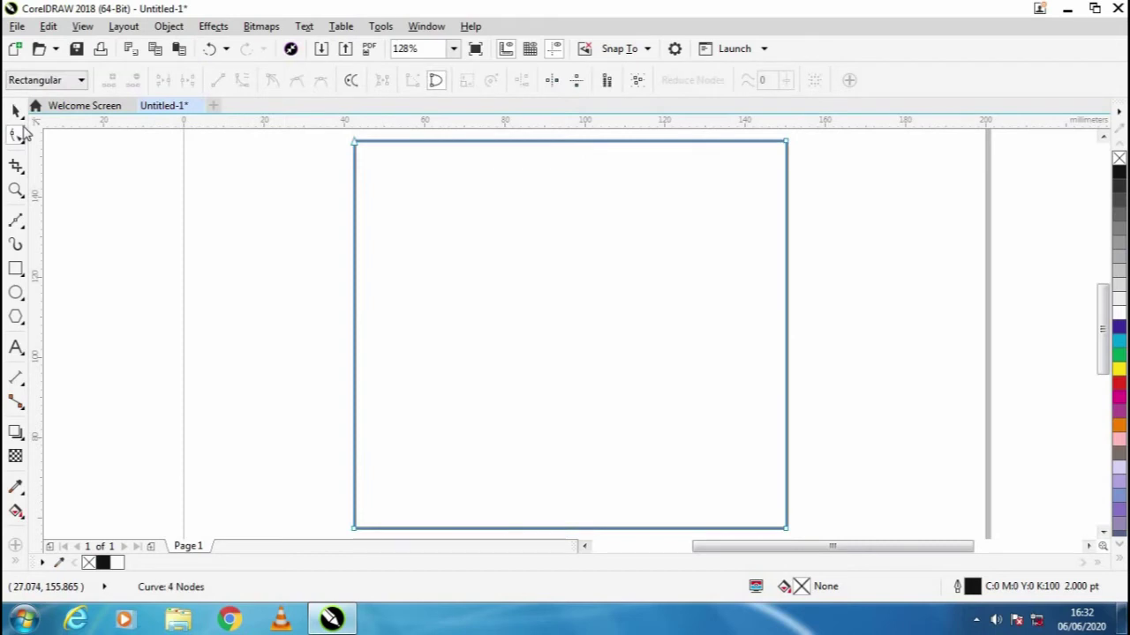
{"action": "left_click", "coordinate": [573, 142]}
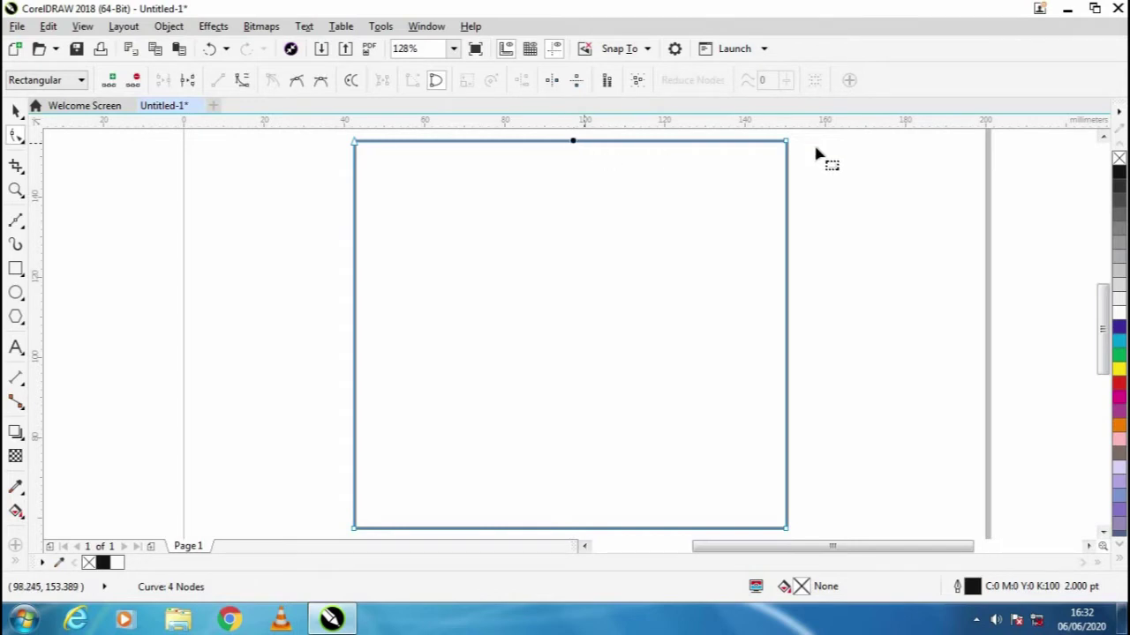
{"action": "left_click", "coordinate": [1103, 137]}
{"action": "left_click", "coordinate": [1102, 138]}
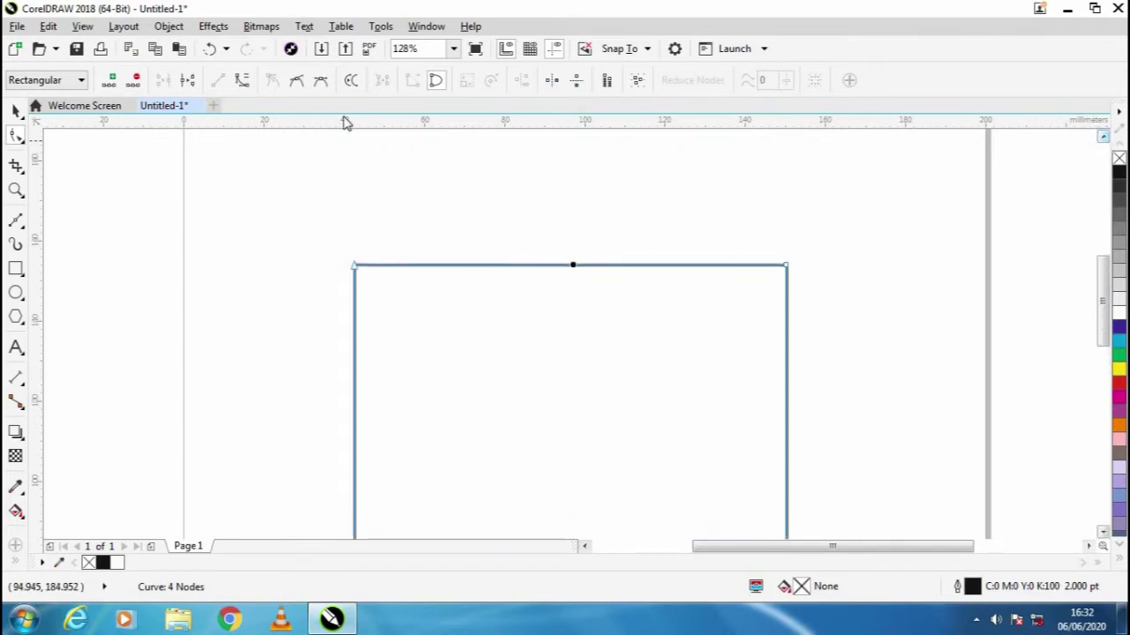
{"action": "left_click", "coordinate": [574, 264]}
{"action": "left_click", "coordinate": [188, 80]}
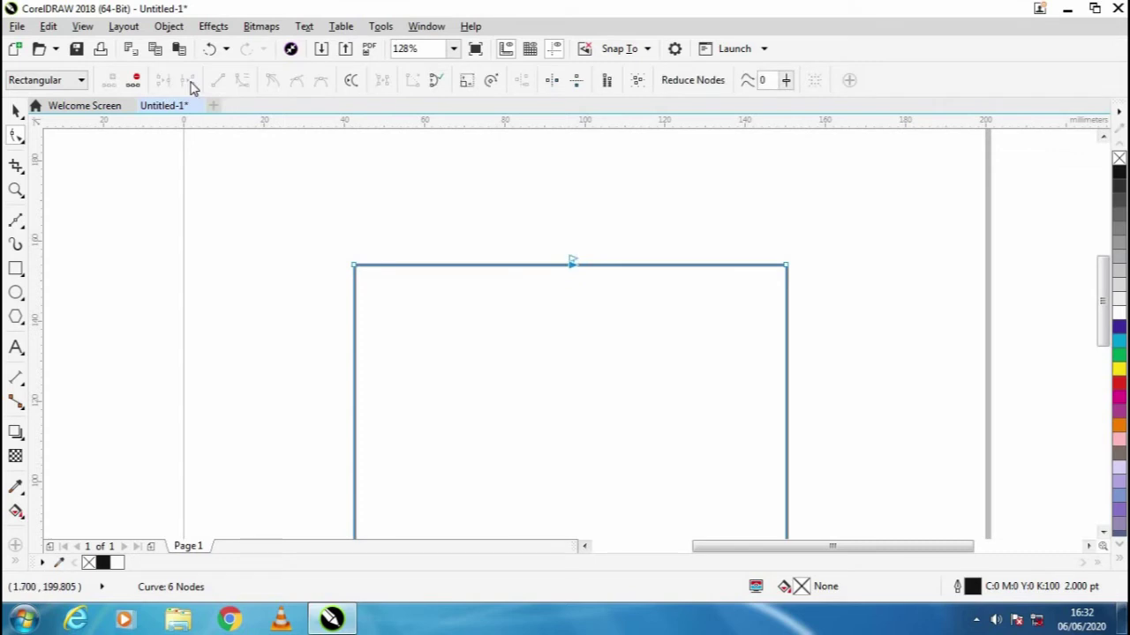
{"action": "scroll", "coordinate": [582, 269], "scroll_direction": "up", "scroll_amount": 3}
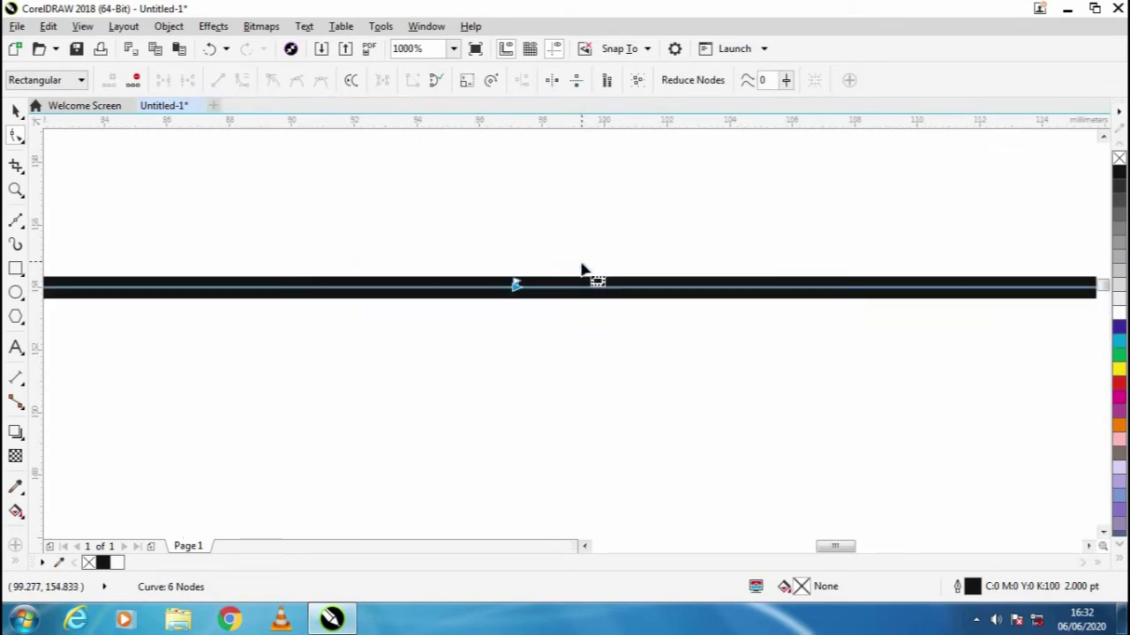
{"action": "scroll", "coordinate": [540, 302], "scroll_direction": "down", "scroll_amount": 3}
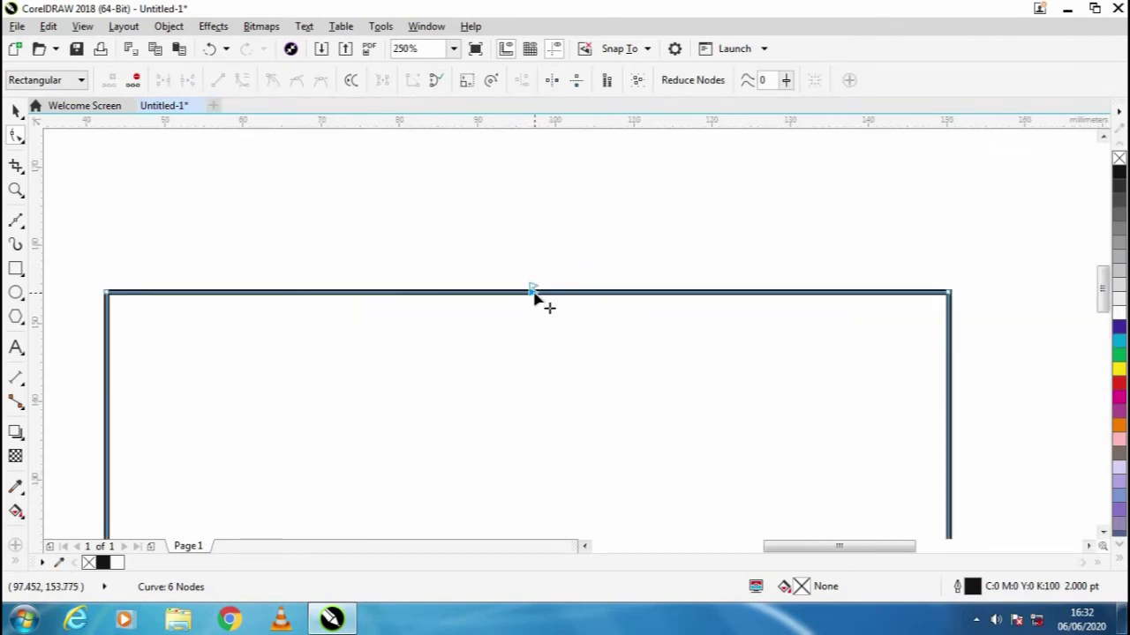
Step: Pull the two end nodes of the break up and apart above the top edge, and undo both moves
{"action": "left_click_drag", "start_coordinate": [530, 293], "coordinate": [548, 207]}
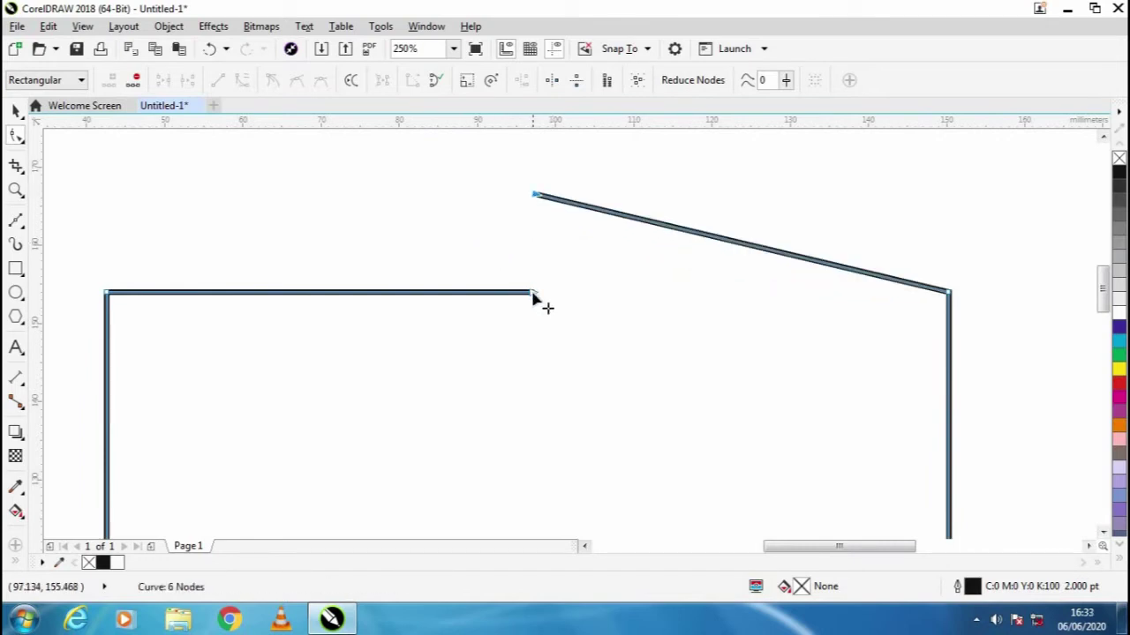
{"action": "left_click_drag", "start_coordinate": [532, 292], "coordinate": [511, 196]}
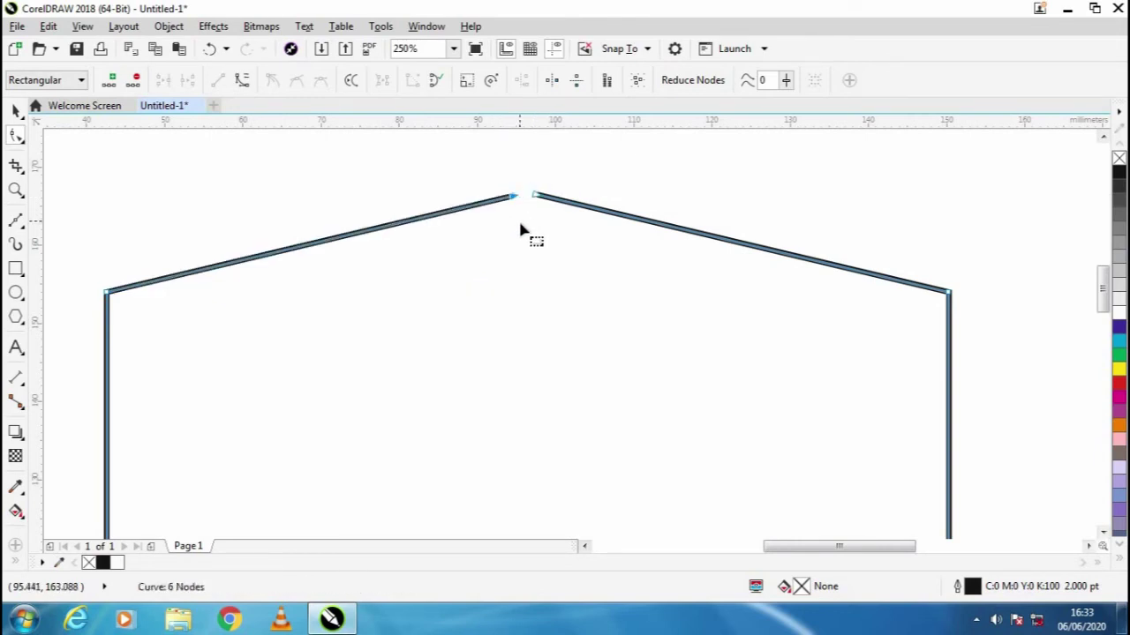
{"action": "key", "text": "ctrl+z"}
{"action": "key", "text": "ctrl+z"}
Step: Rejoin the two end nodes at a peak above the middle of the top edge, and restore the straight edge
{"action": "left_click_drag", "start_coordinate": [533, 292], "coordinate": [527, 204]}
{"action": "left_click_drag", "start_coordinate": [533, 294], "coordinate": [527, 208]}
{"action": "left_click_drag", "start_coordinate": [526, 247], "coordinate": [502, 215]}
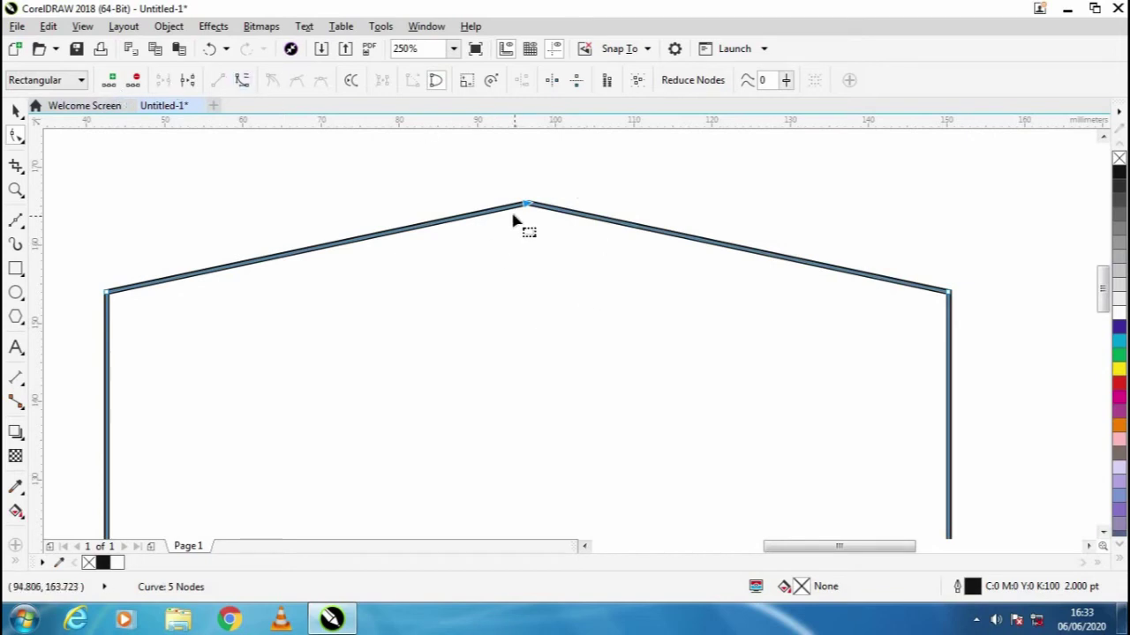
{"action": "left_click_drag", "start_coordinate": [517, 189], "coordinate": [533, 229]}
{"action": "key", "text": "Delete"}
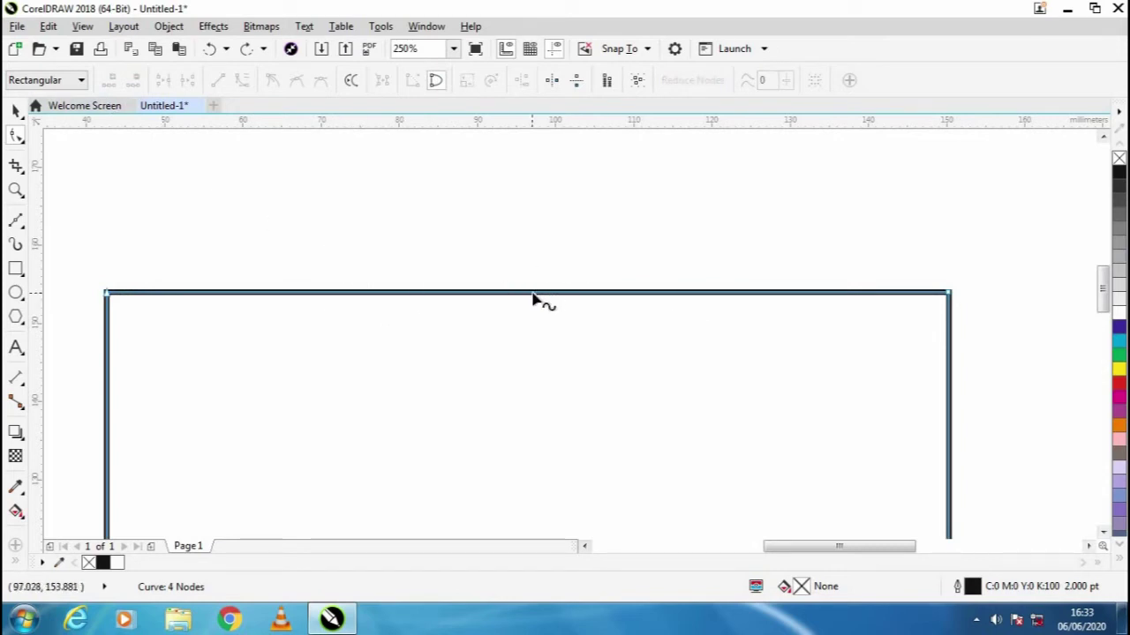
Step: Convert the straight top edge to a curved segment and bend its middle downward
{"action": "left_click", "coordinate": [533, 295]}
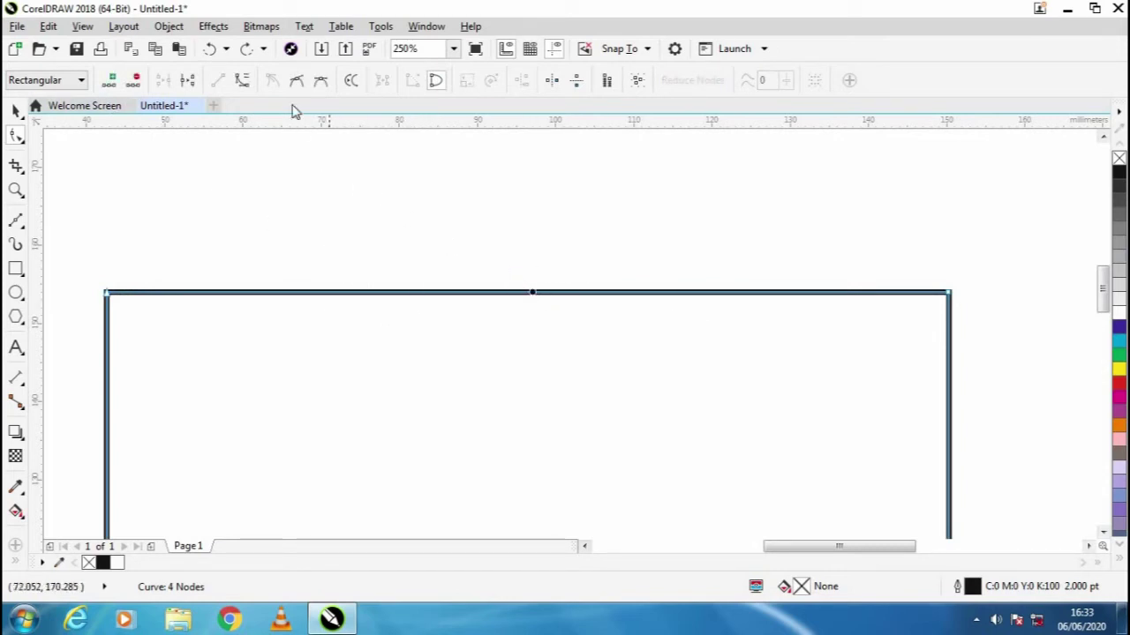
{"action": "left_click", "coordinate": [243, 81]}
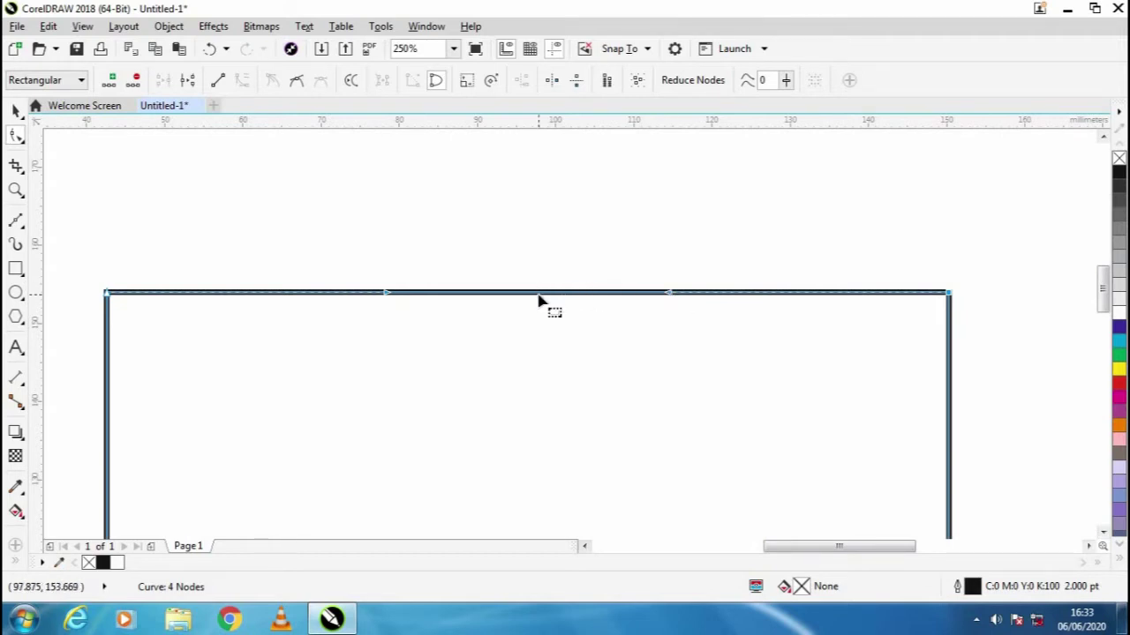
{"action": "left_click_drag", "start_coordinate": [540, 295], "coordinate": [537, 345]}
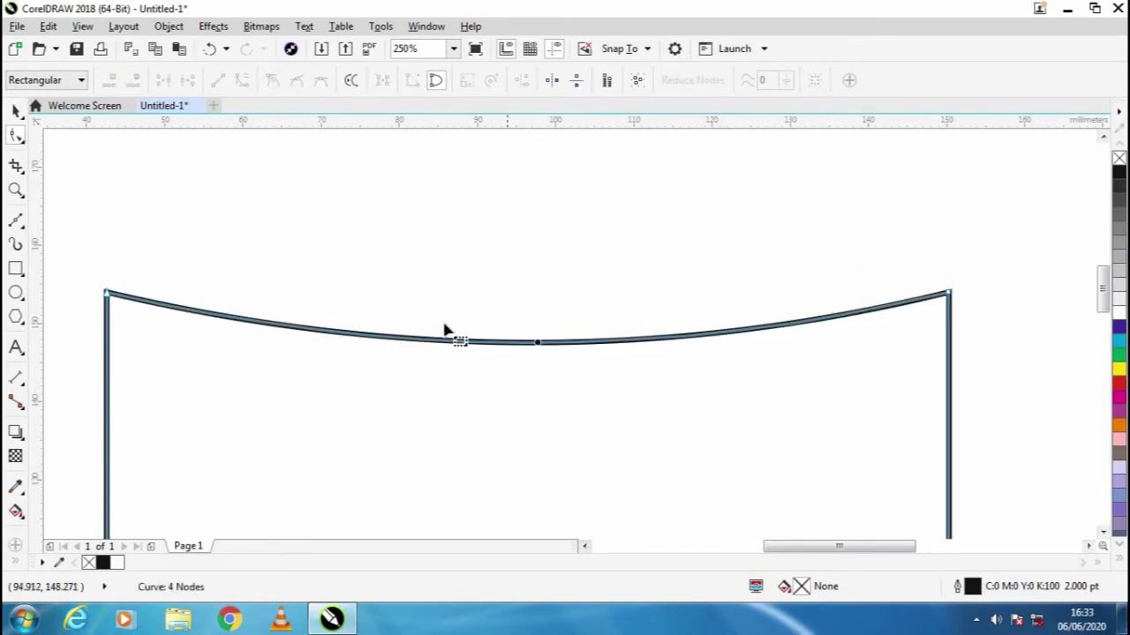
Step: Shape the top edge into an S-wave by pulling its left node's handle up and its right node's handle down, and finish node editing
{"action": "left_click", "coordinate": [110, 300]}
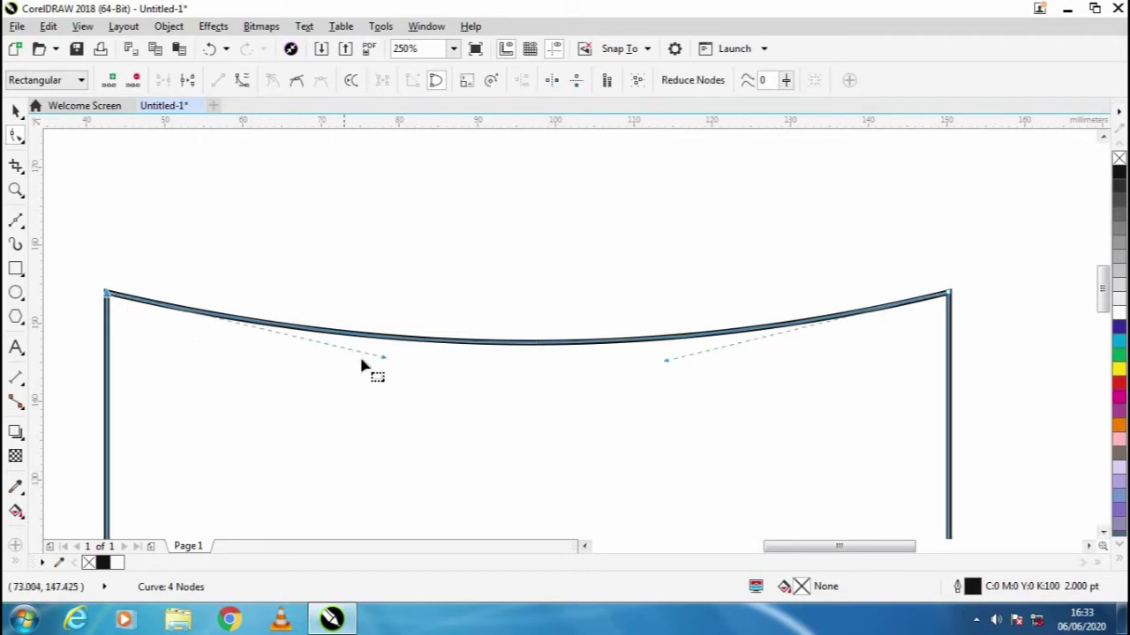
{"action": "left_click_drag", "start_coordinate": [386, 359], "coordinate": [396, 179]}
{"action": "left_click_drag", "start_coordinate": [666, 363], "coordinate": [658, 399]}
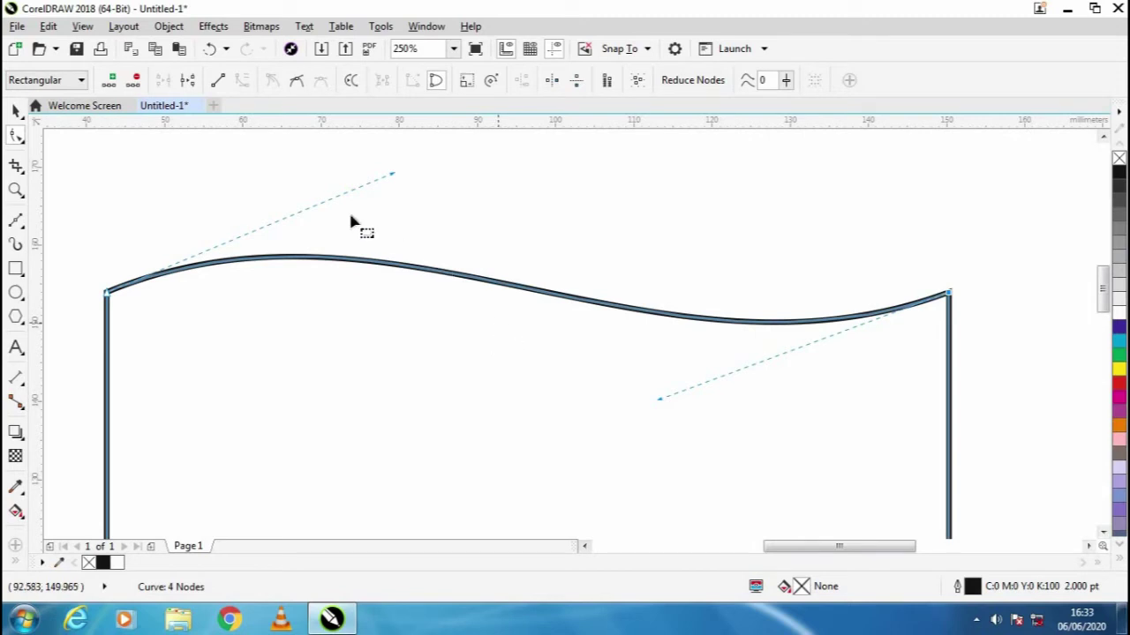
{"action": "key", "text": "shift+F4"}
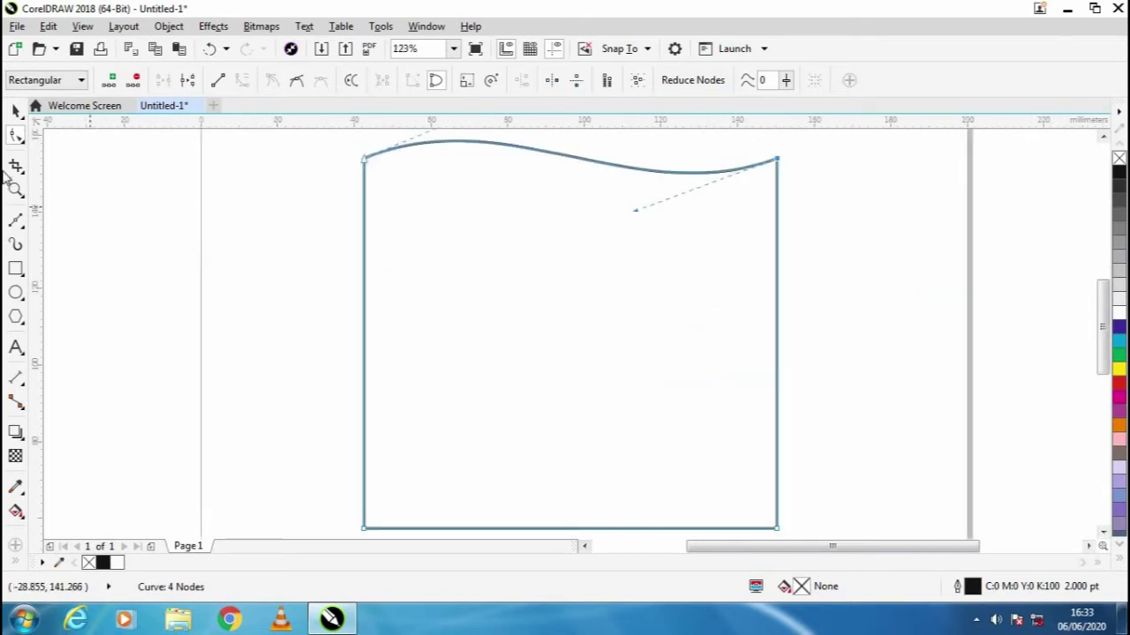
{"action": "left_click", "coordinate": [25, 122]}
{"action": "left_click", "coordinate": [60, 111]}
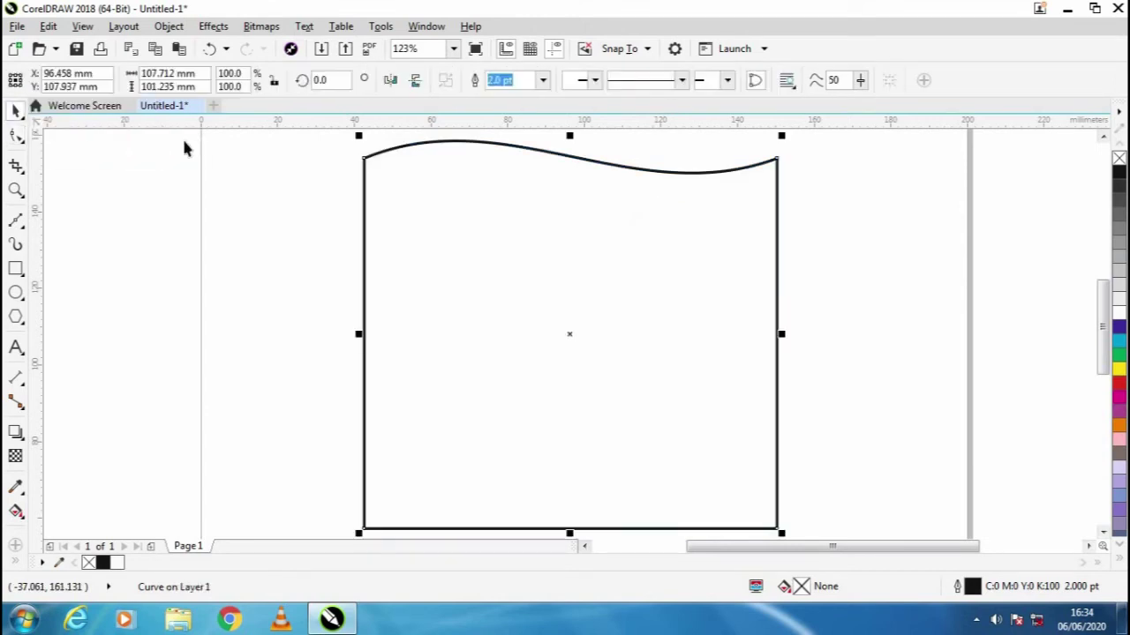
Step: Delete the wavy-topped shape and draw a freehand wave about 132 mm wide and 39 mm high across the page
{"action": "key", "text": "Delete"}
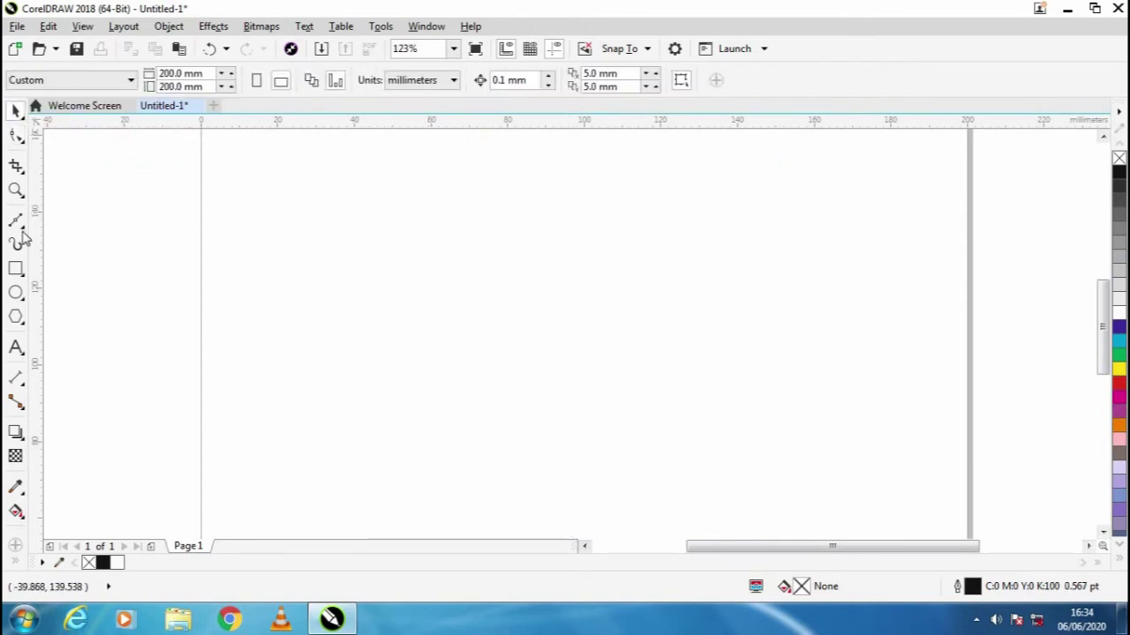
{"action": "left_click", "coordinate": [21, 226]}
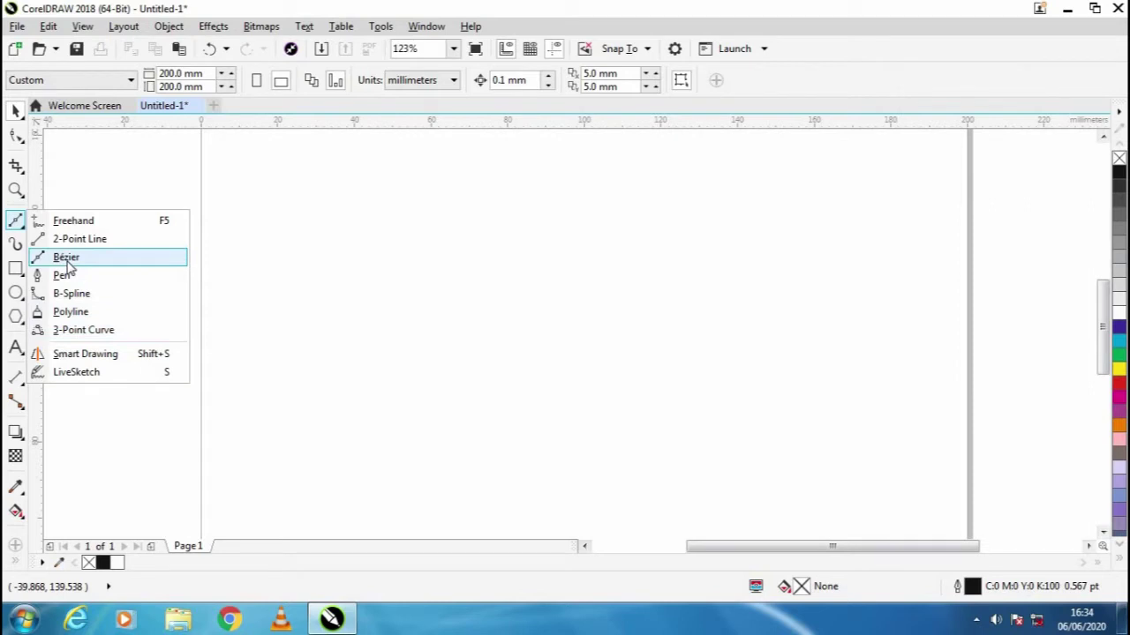
{"action": "left_click", "coordinate": [64, 222]}
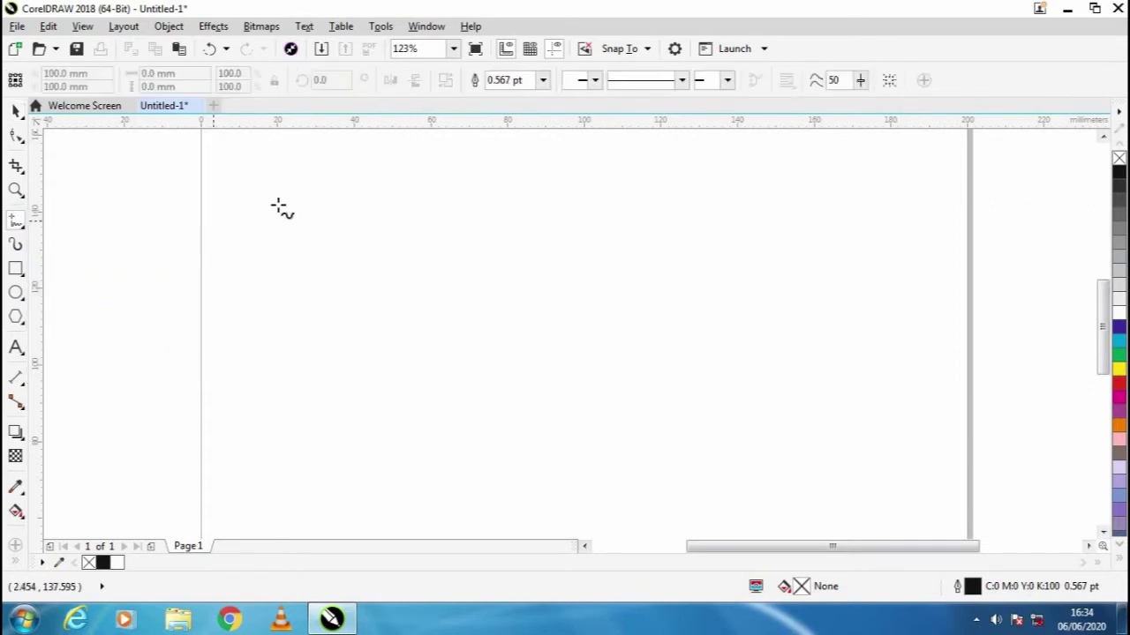
{"action": "mouse_move", "coordinate": [289, 205]}
{"action": "left_mouse_down"}
{"action": "mouse_move", "coordinate": [361, 309]}
{"action": "mouse_move", "coordinate": [560, 297]}
{"action": "mouse_move", "coordinate": [794, 202]}
{"action": "left_mouse_up"}
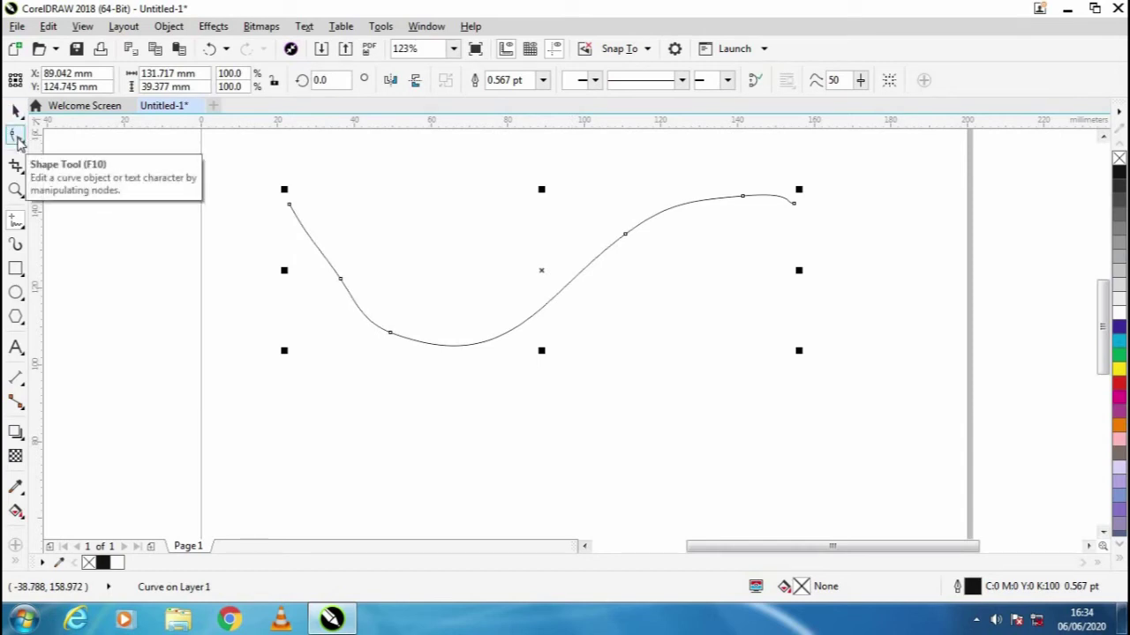
Step: Reshape the left part of the freehand wave by pulling the handles of its second and third nodes
{"action": "left_click", "coordinate": [18, 139]}
{"action": "left_click", "coordinate": [66, 135]}
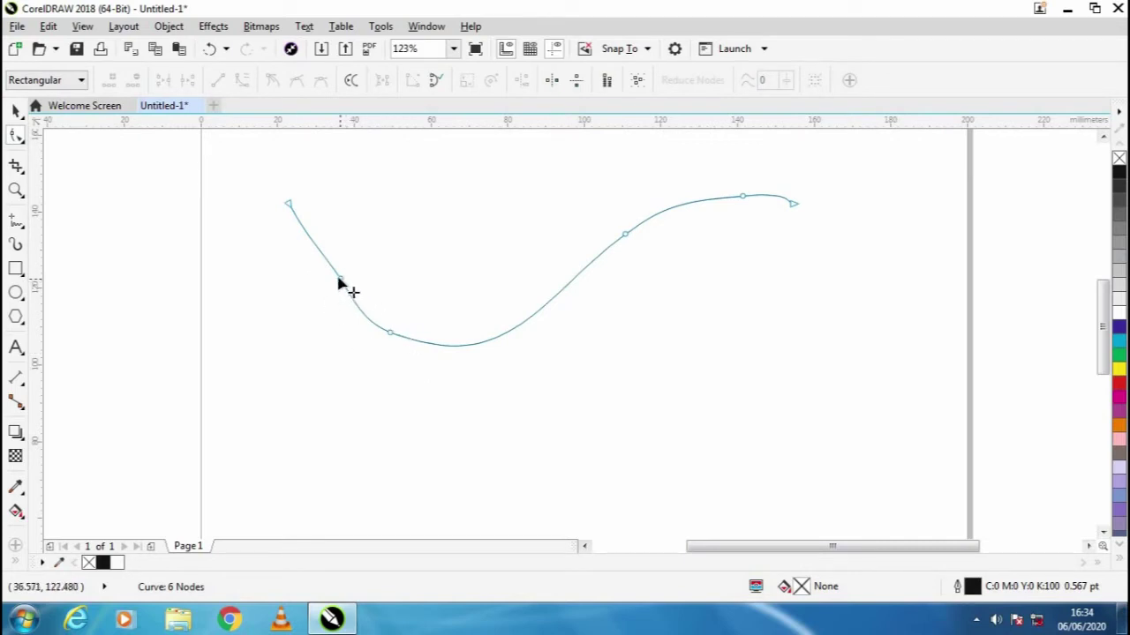
{"action": "left_click", "coordinate": [391, 336]}
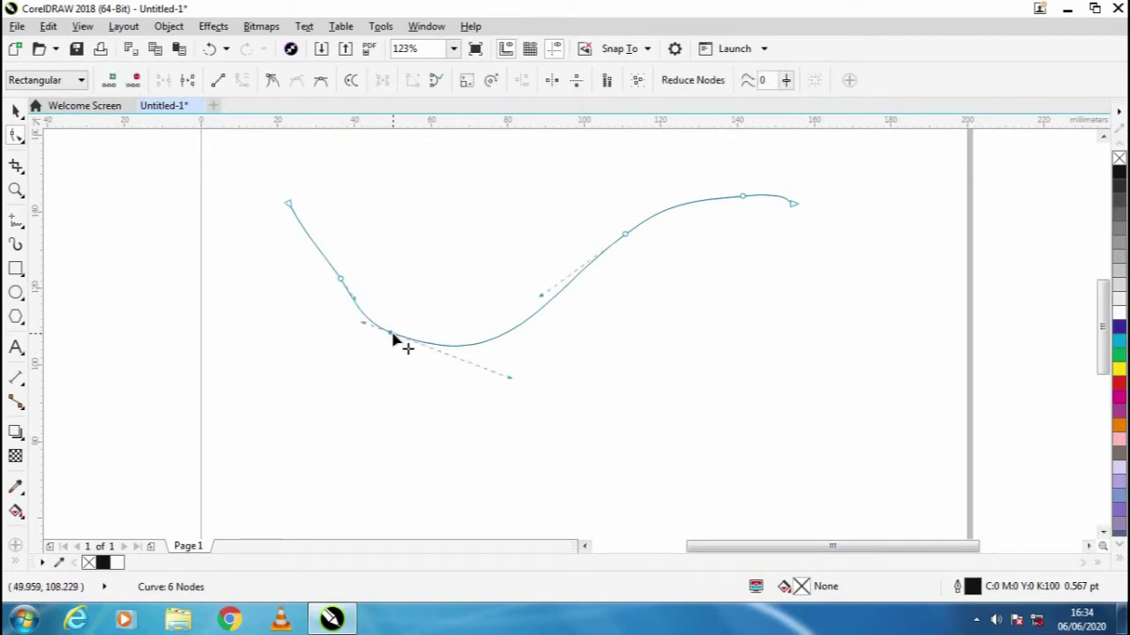
{"action": "left_click", "coordinate": [624, 235]}
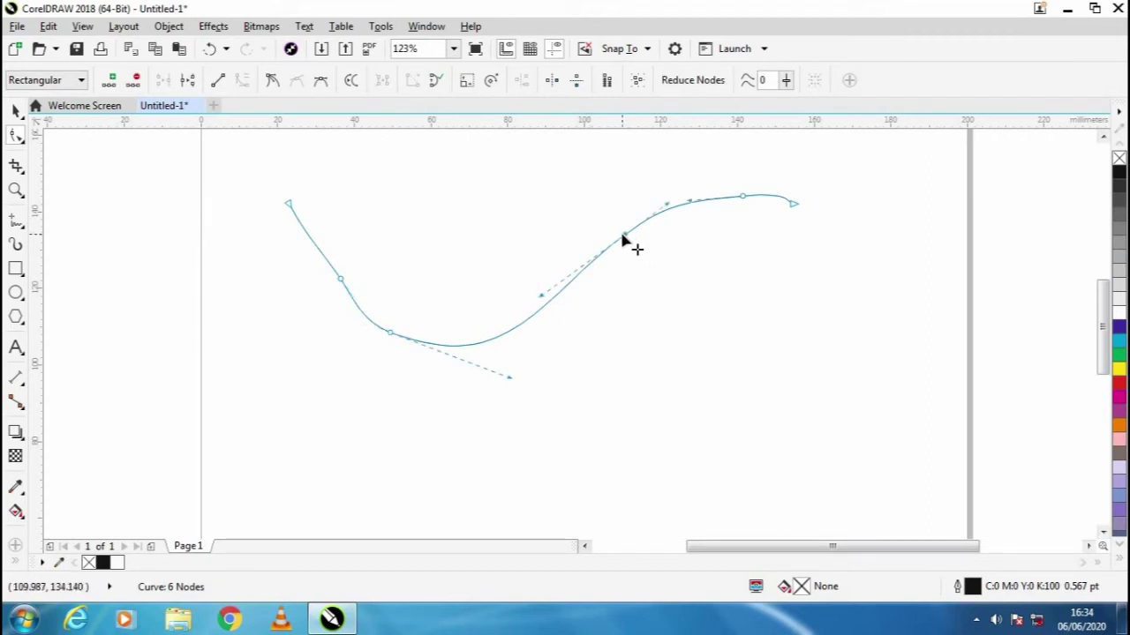
{"action": "left_click", "coordinate": [340, 283]}
{"action": "left_click_drag", "start_coordinate": [362, 326], "coordinate": [389, 311]}
{"action": "scroll", "coordinate": [390, 315], "scroll_direction": "up", "scroll_amount": 3}
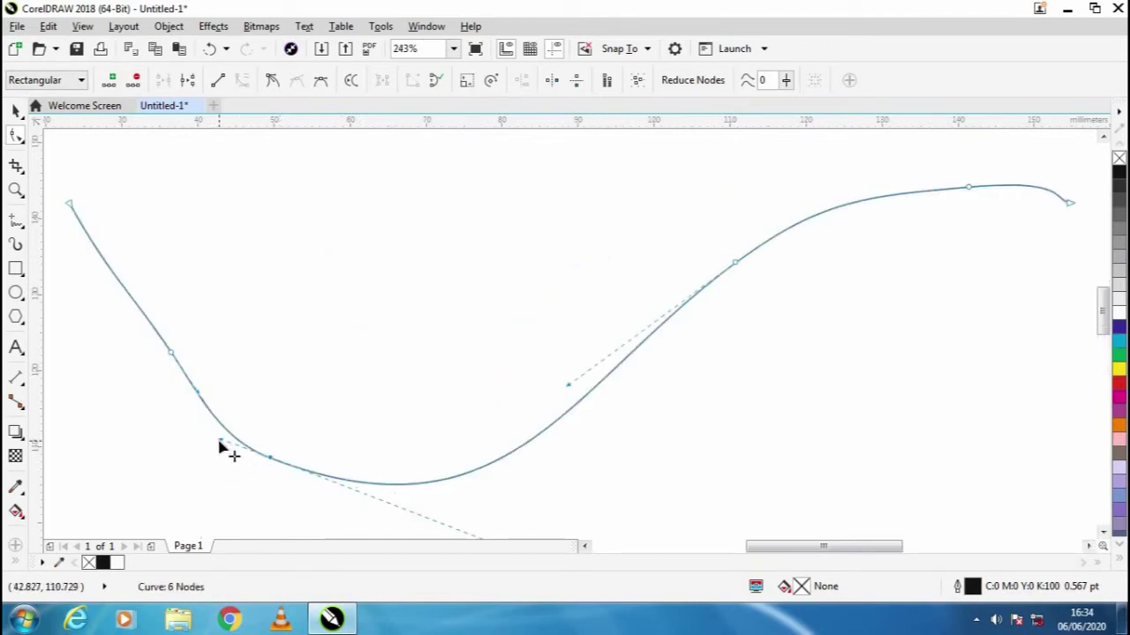
{"action": "left_click_drag", "start_coordinate": [219, 444], "coordinate": [170, 432]}
{"action": "left_click_drag", "start_coordinate": [202, 390], "coordinate": [210, 366]}
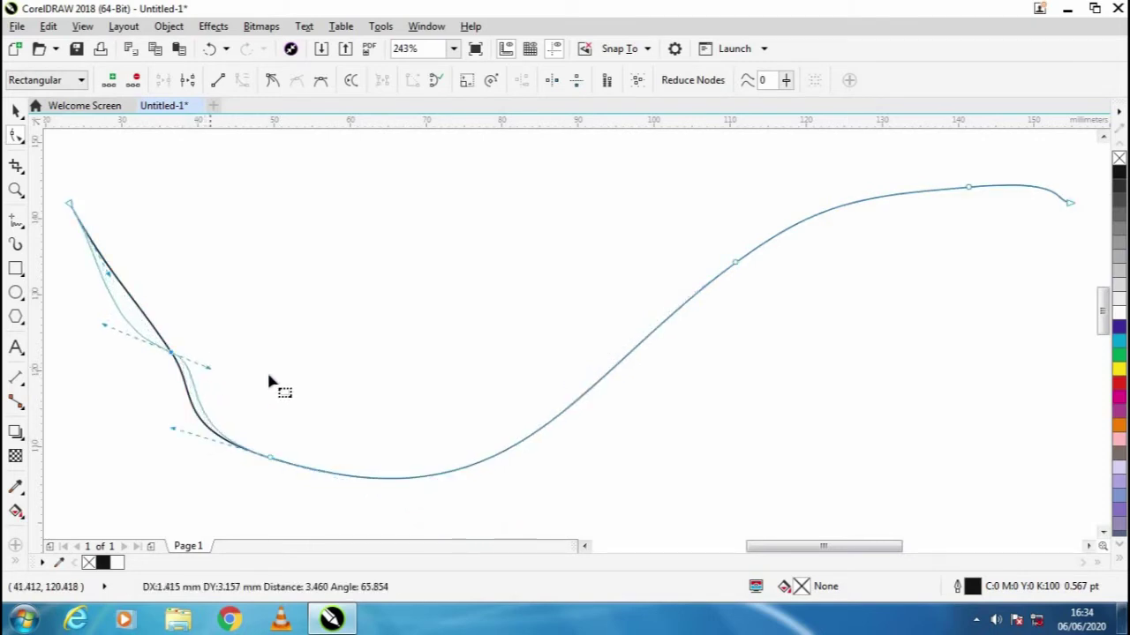
Step: Make the wave's fourth node symmetrical, and raise the long middle segment by pulling that node's handle and the segment itself upward
{"action": "left_click", "coordinate": [596, 384]}
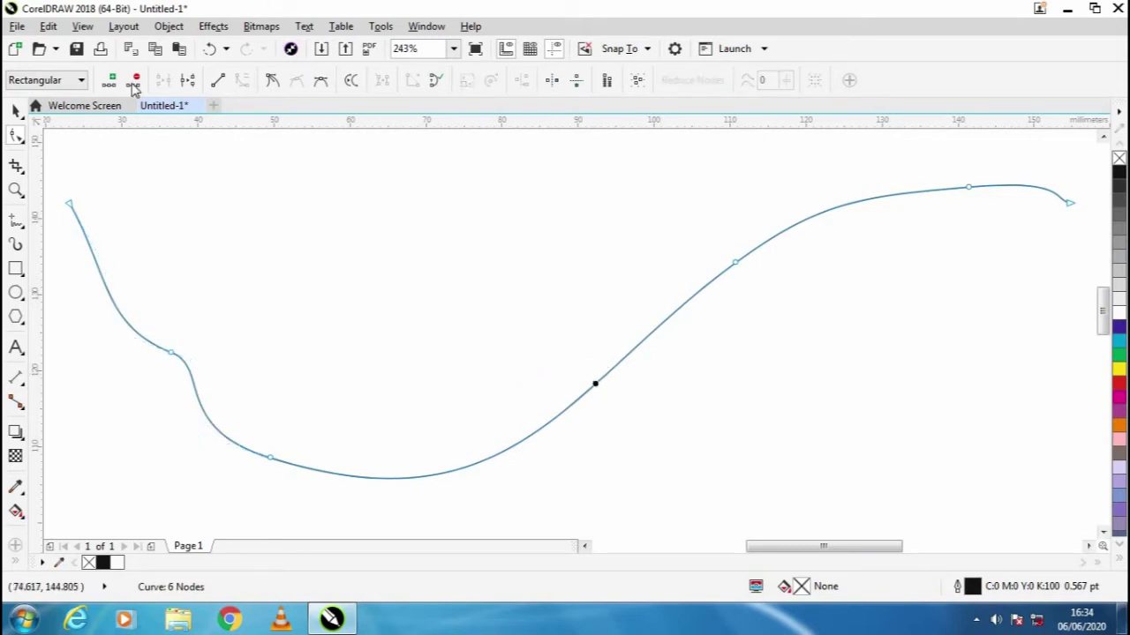
{"action": "left_click", "coordinate": [319, 85]}
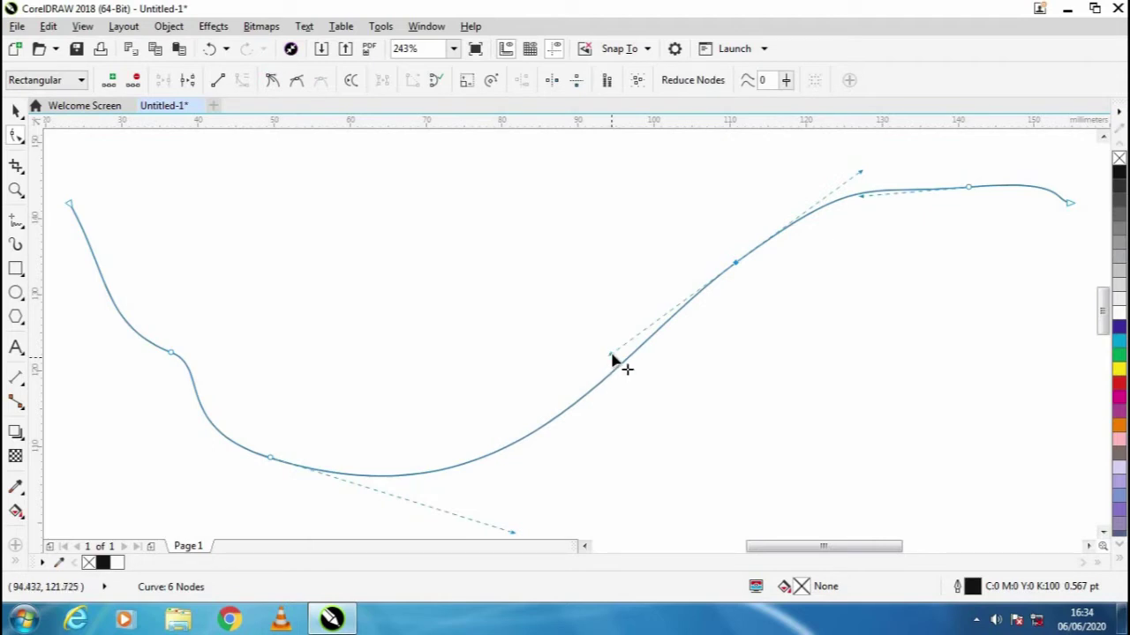
{"action": "left_click_drag", "start_coordinate": [600, 345], "coordinate": [578, 286]}
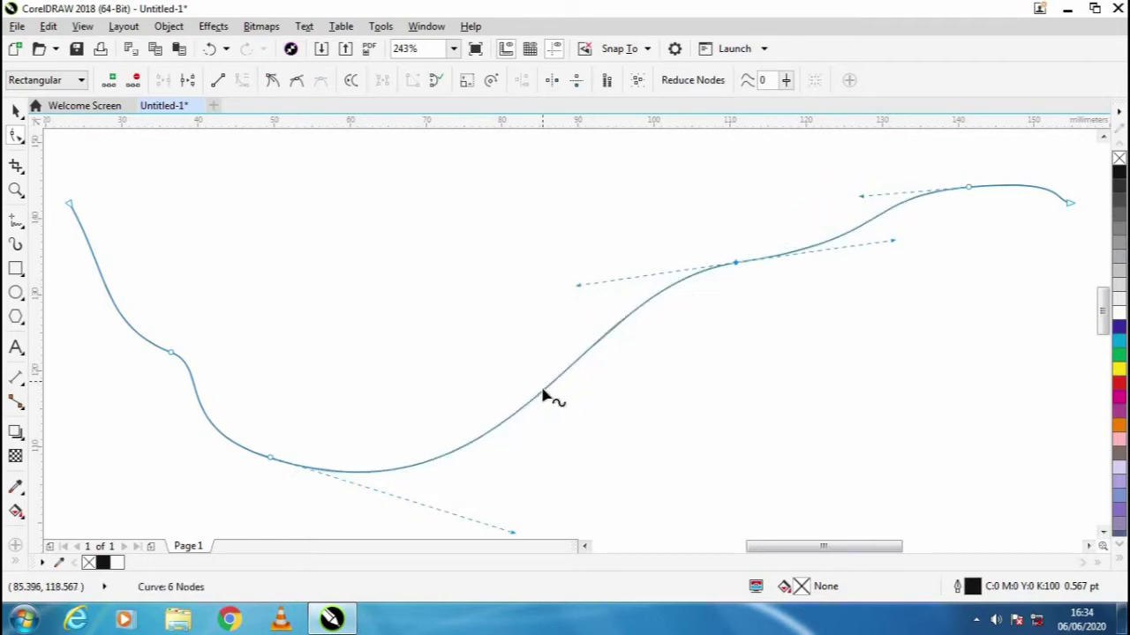
{"action": "left_click_drag", "start_coordinate": [544, 397], "coordinate": [468, 334]}
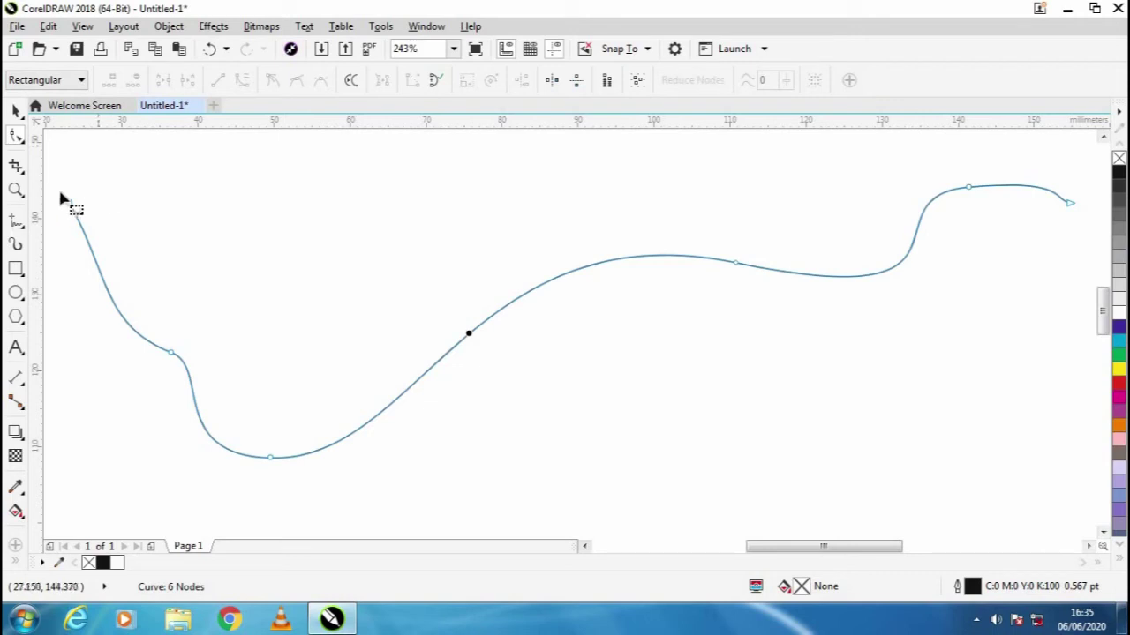
Step: Delete the freehand wave and draw a closed, tilted four-sided outline with the Bézier tool
{"action": "left_click", "coordinate": [15, 110]}
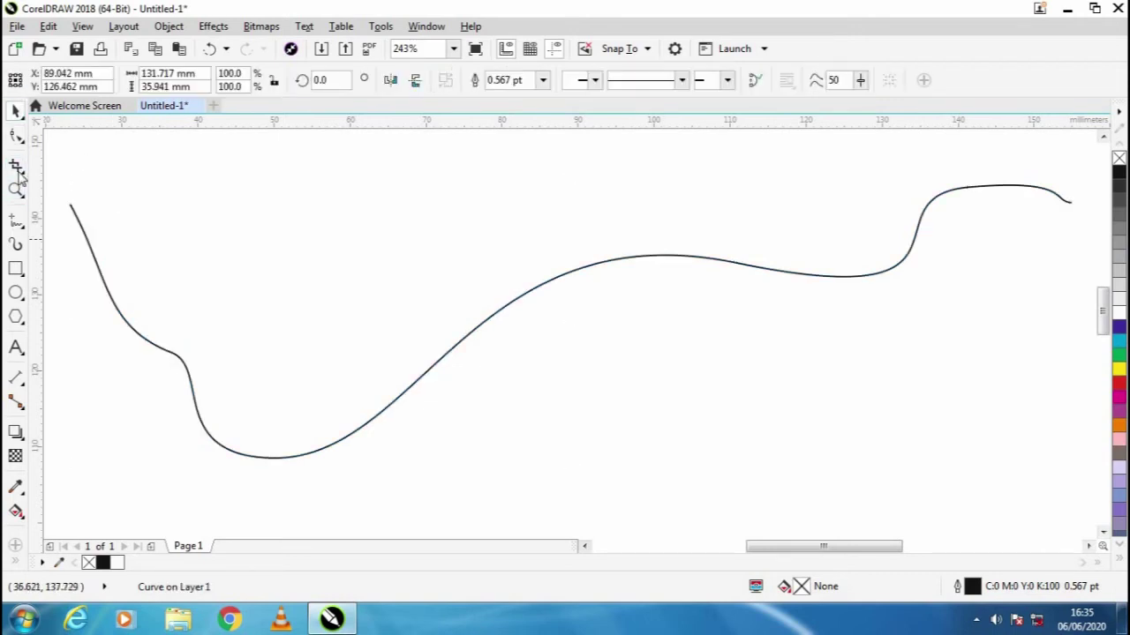
{"action": "key", "text": "Delete"}
{"action": "left_click", "coordinate": [21, 228]}
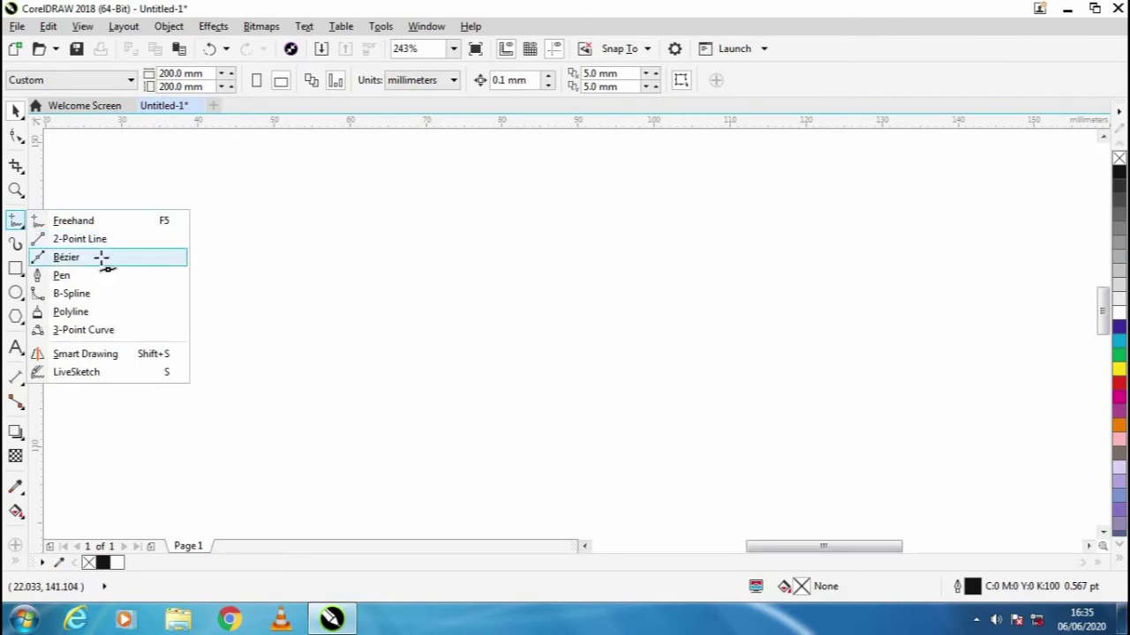
{"action": "left_click", "coordinate": [103, 258]}
{"action": "left_click", "coordinate": [264, 357]}
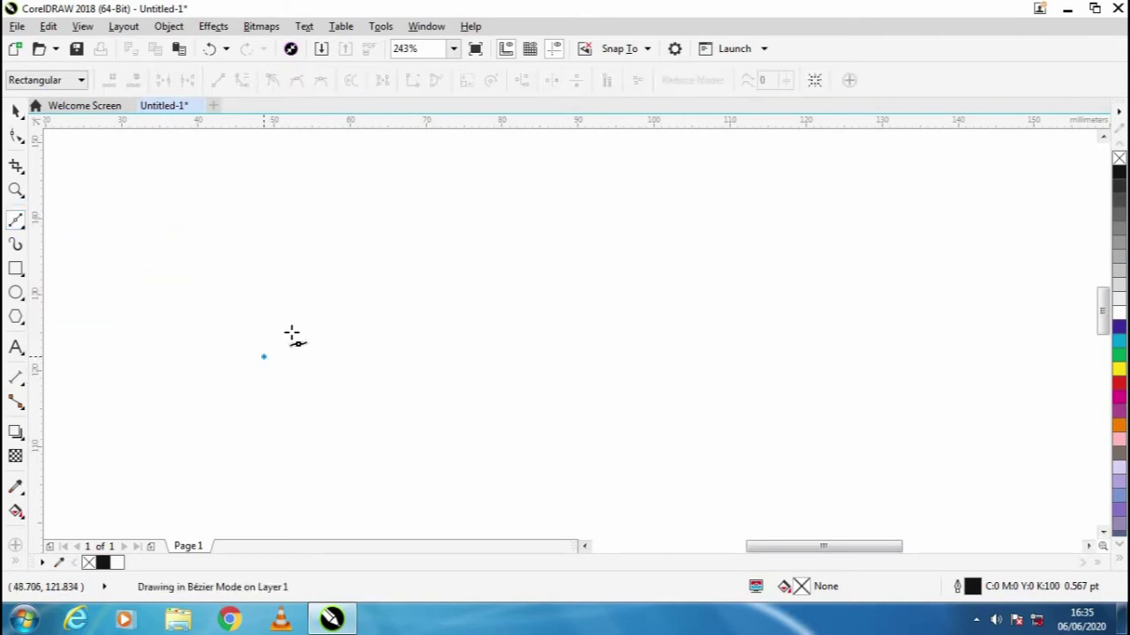
{"action": "left_click", "coordinate": [453, 148]}
{"action": "scroll", "coordinate": [494, 216], "scroll_direction": "down", "scroll_amount": 4}
{"action": "scroll", "coordinate": [494, 216], "scroll_direction": "up", "scroll_amount": 2}
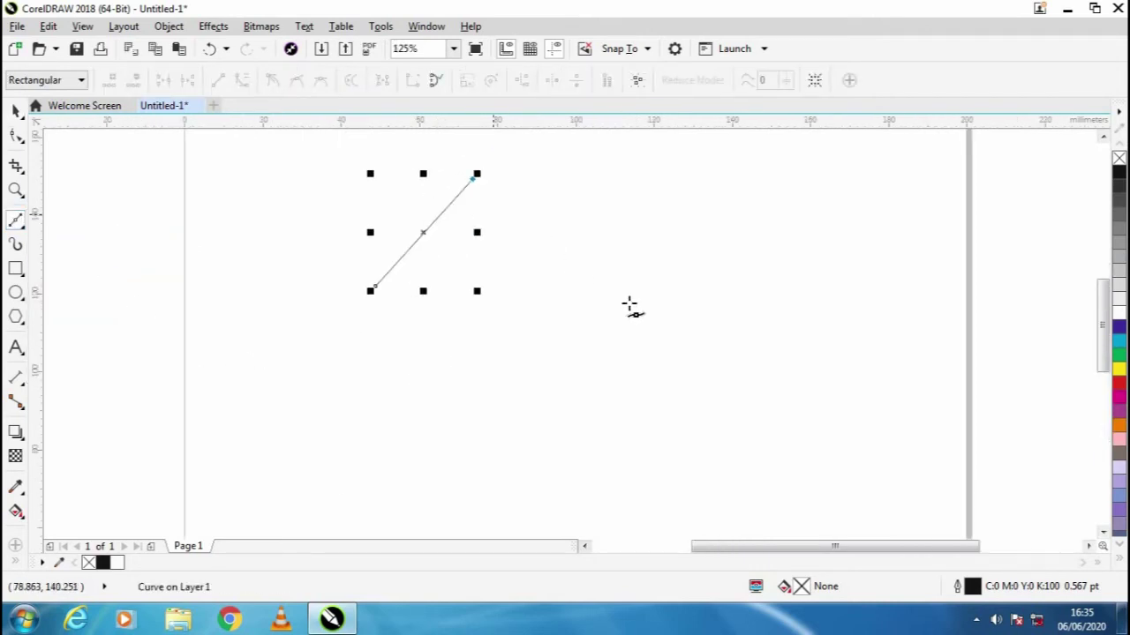
{"action": "left_click", "coordinate": [656, 320]}
{"action": "left_click", "coordinate": [508, 467]}
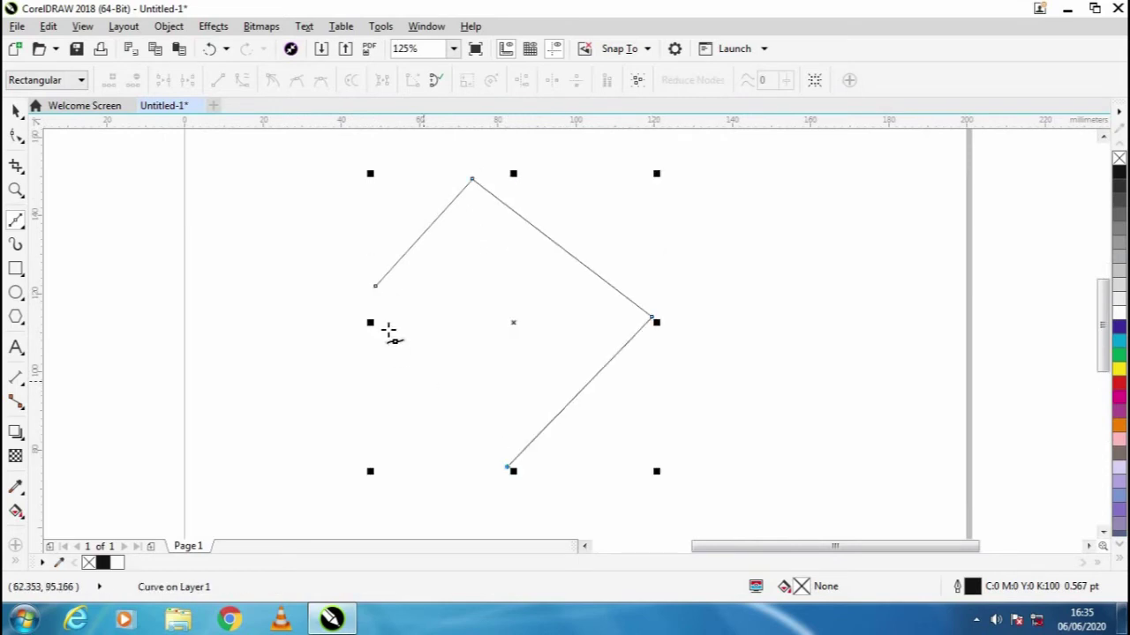
{"action": "left_click", "coordinate": [371, 289]}
{"action": "key", "text": "shift+F2"}
Step: Swap the outline's top and bottom corners by moving the top node down and the bottom node up past it
{"action": "left_click", "coordinate": [16, 136]}
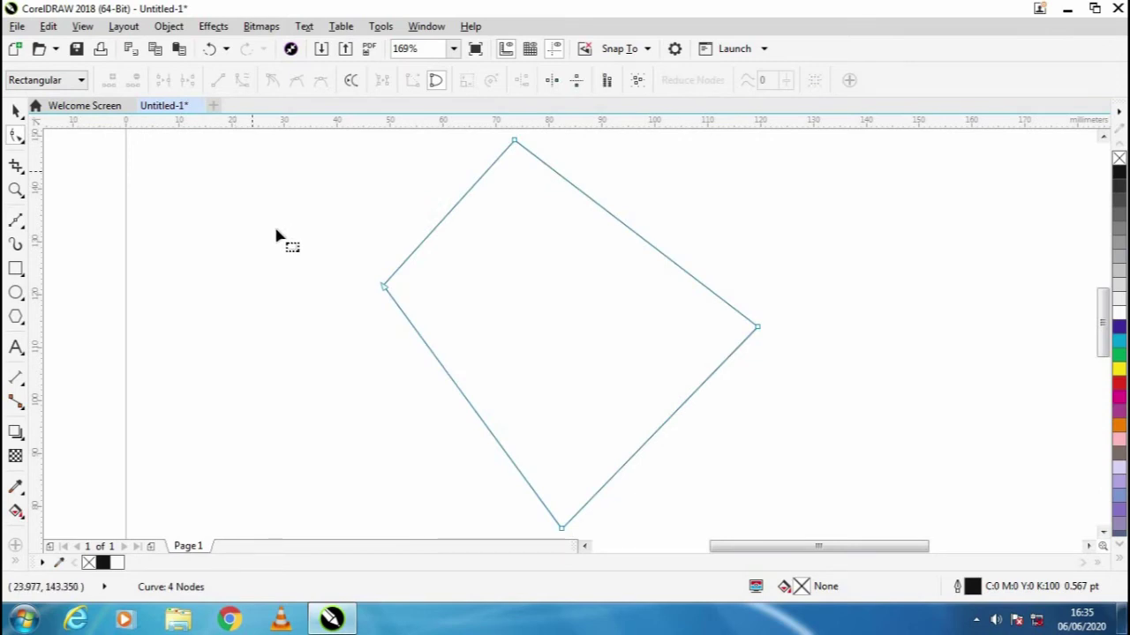
{"action": "left_click_drag", "start_coordinate": [516, 148], "coordinate": [566, 450]}
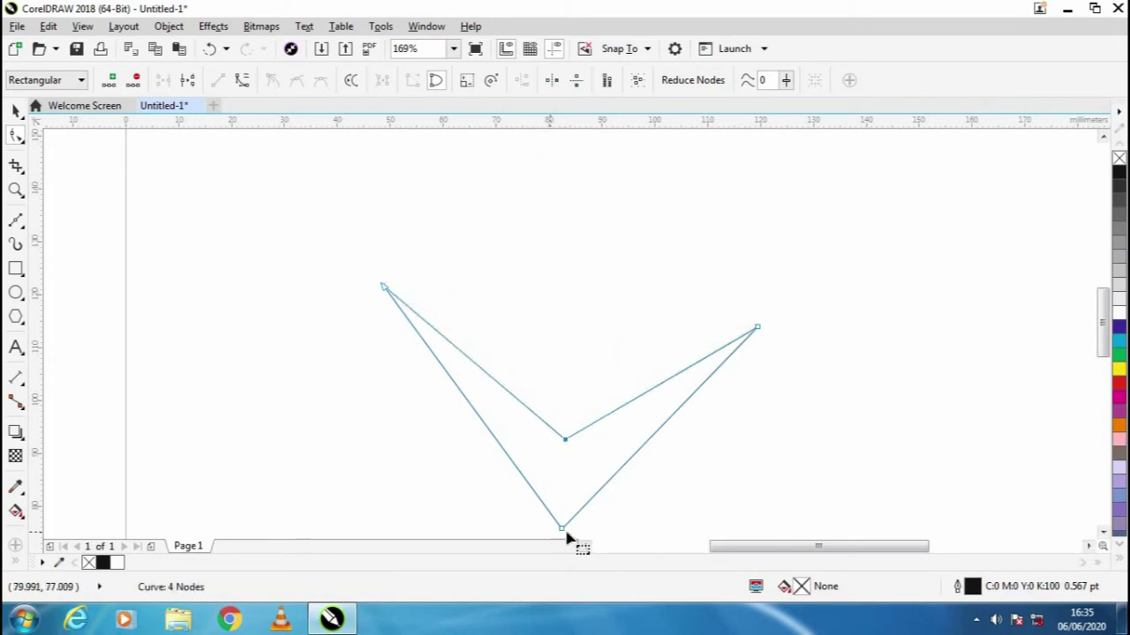
{"action": "left_click_drag", "start_coordinate": [563, 530], "coordinate": [575, 227]}
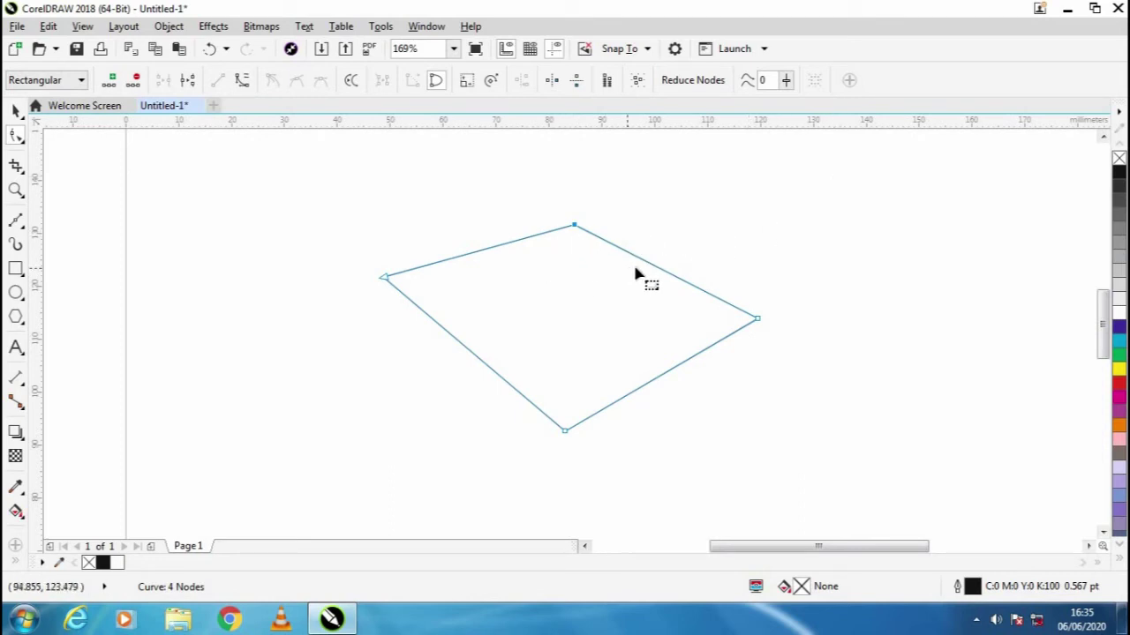
Step: Select all four nodes of the outline and convert its straight sides to curves
{"action": "left_click", "coordinate": [658, 269]}
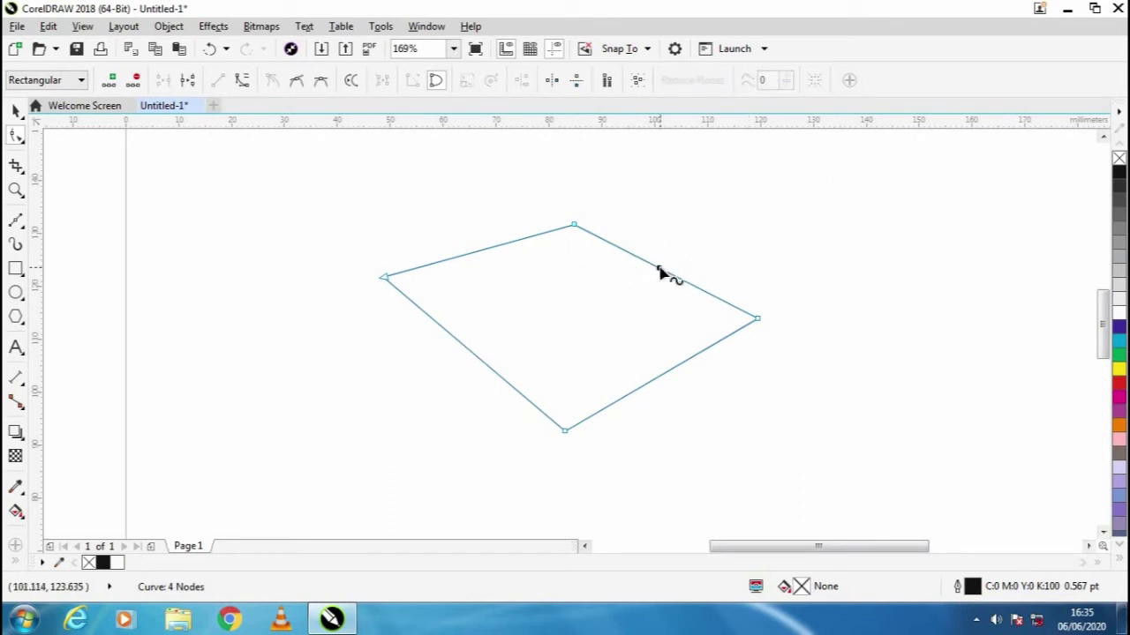
{"action": "left_click", "coordinate": [657, 384]}
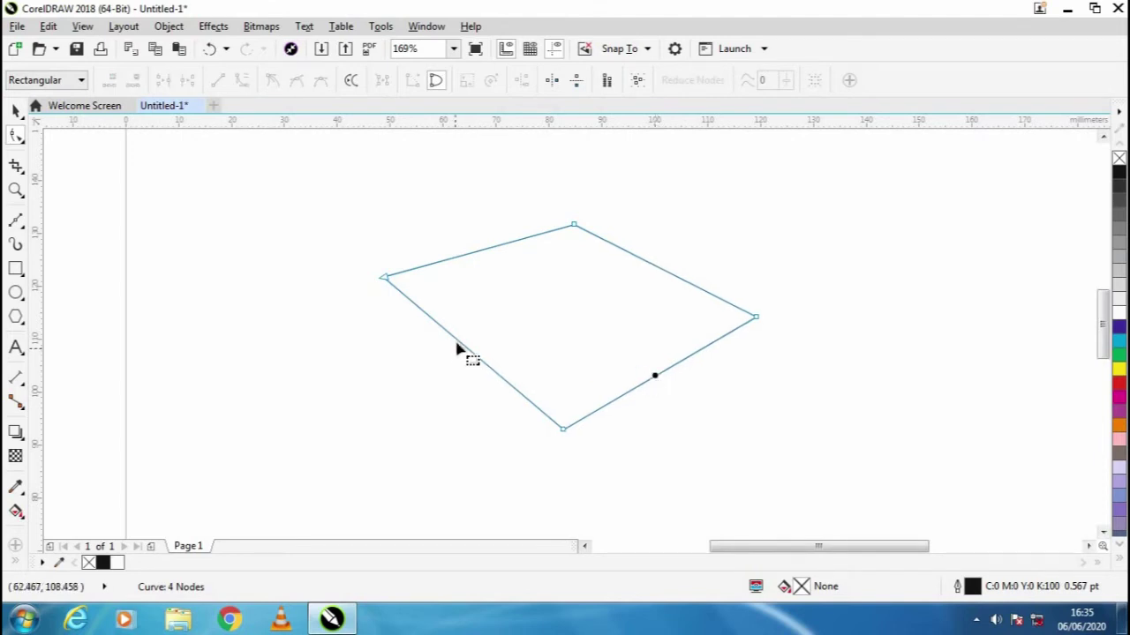
{"action": "left_click", "coordinate": [472, 351]}
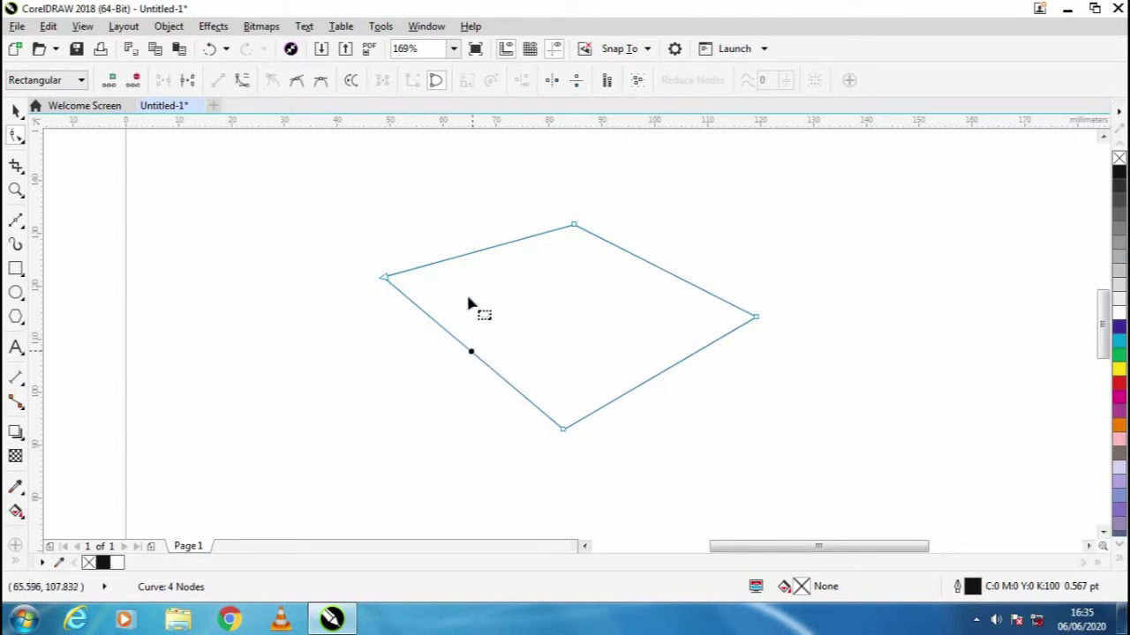
{"action": "left_click", "coordinate": [488, 250]}
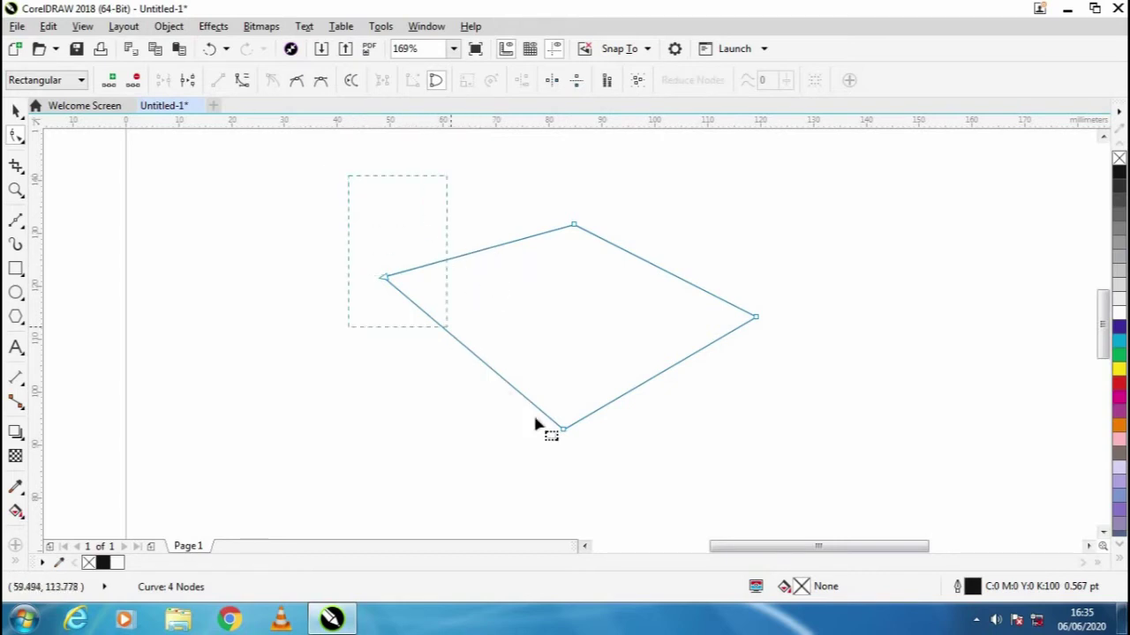
{"action": "left_click_drag", "start_coordinate": [675, 466], "coordinate": [789, 474]}
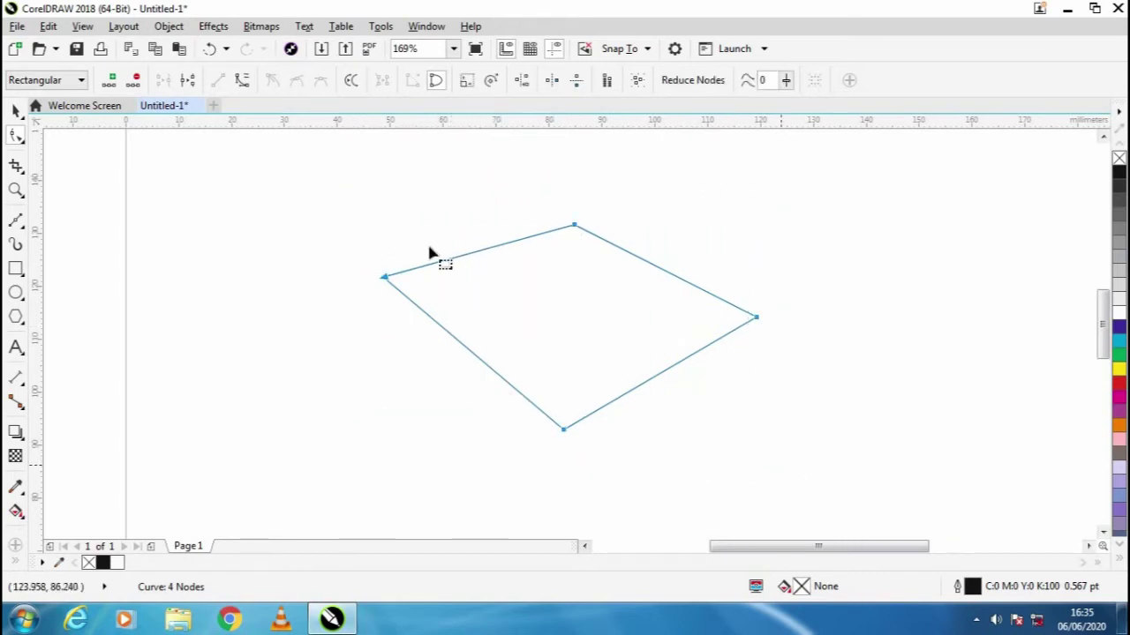
{"action": "left_click", "coordinate": [240, 82]}
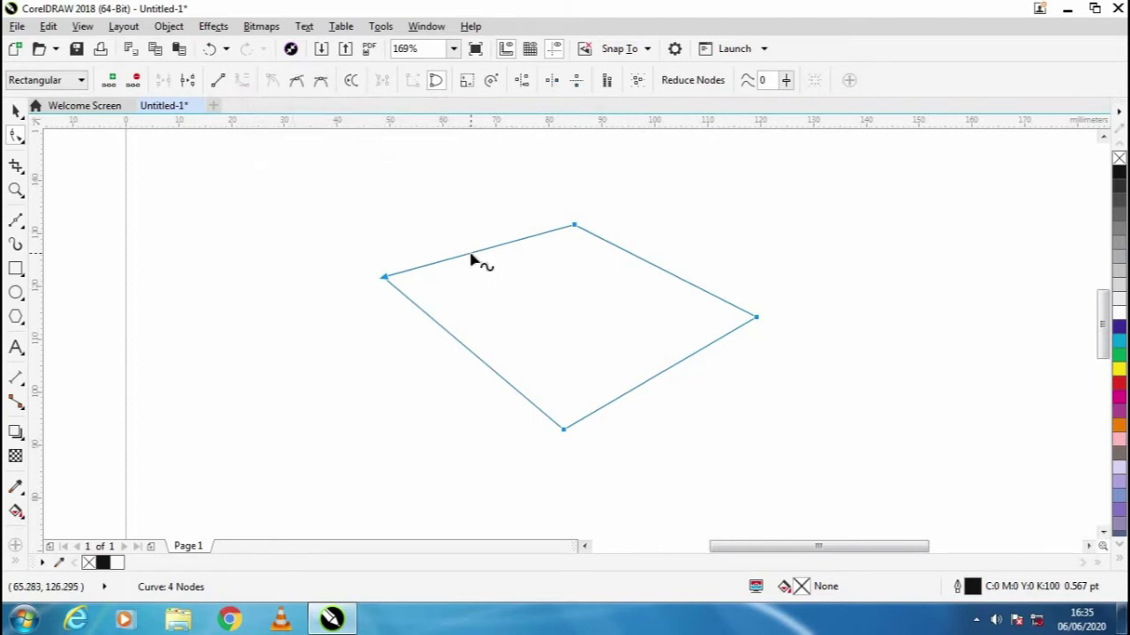
Step: Bend the outline's two upper sides outward and its two lower sides inward, and finish node editing
{"action": "left_click_drag", "start_coordinate": [475, 255], "coordinate": [468, 238]}
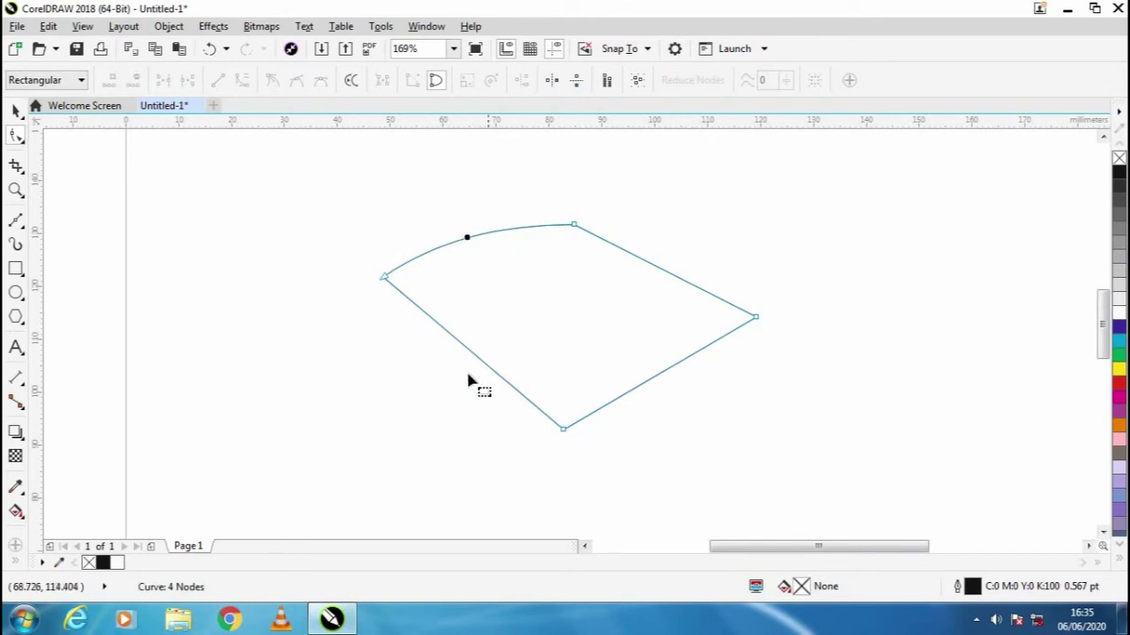
{"action": "left_click_drag", "start_coordinate": [480, 364], "coordinate": [493, 345]}
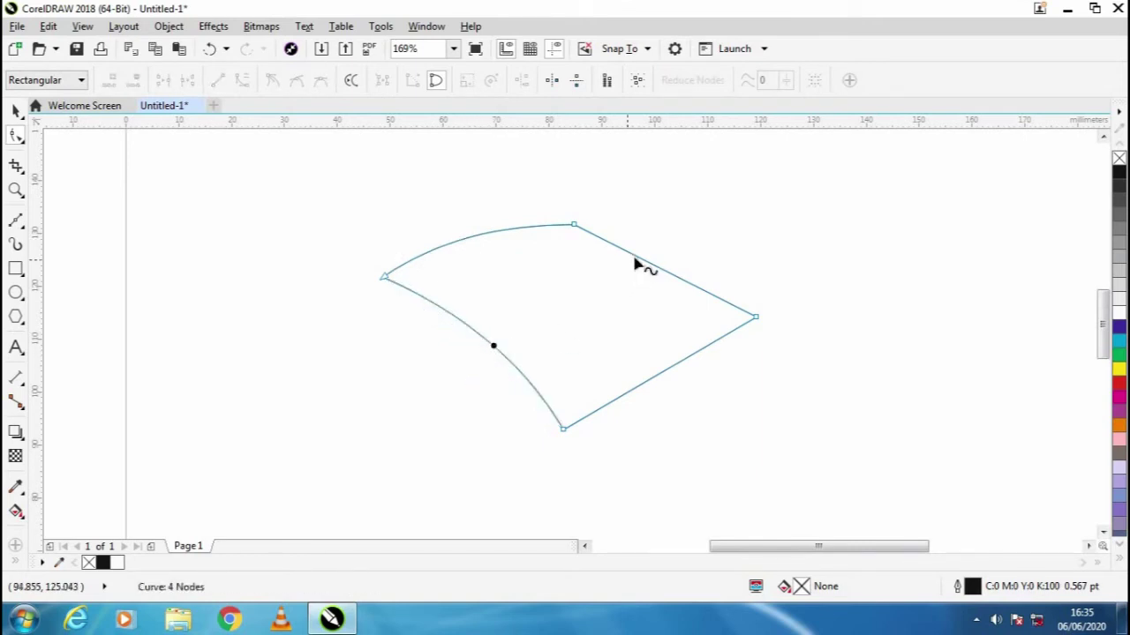
{"action": "left_click_drag", "start_coordinate": [641, 258], "coordinate": [651, 253]}
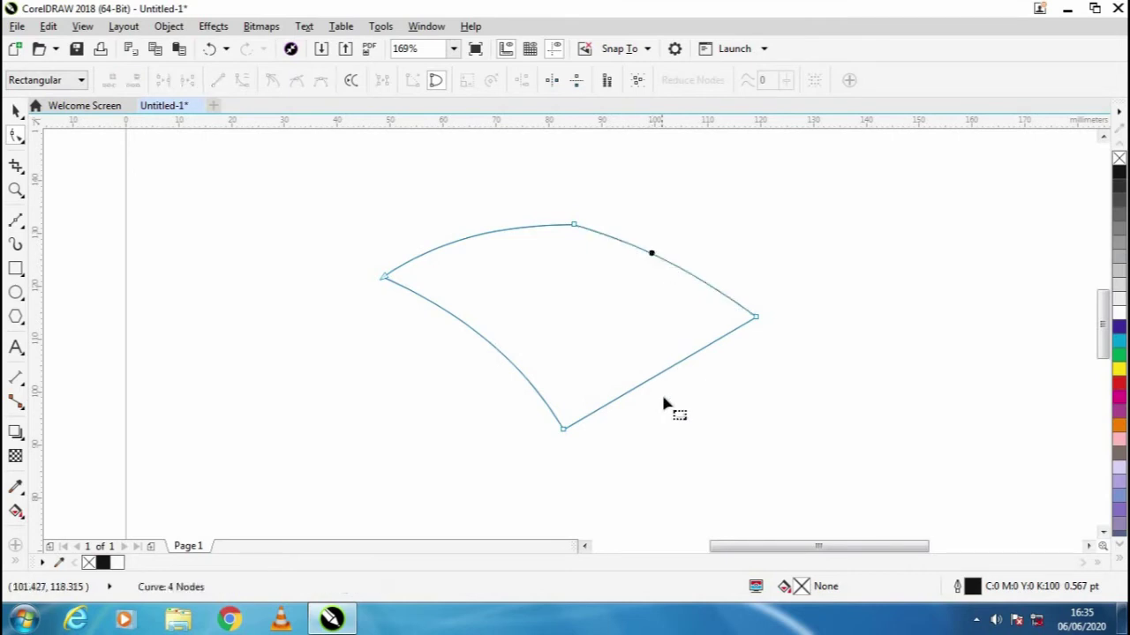
{"action": "left_click_drag", "start_coordinate": [648, 387], "coordinate": [632, 353]}
{"action": "left_click", "coordinate": [16, 110]}
{"action": "left_click", "coordinate": [284, 223]}
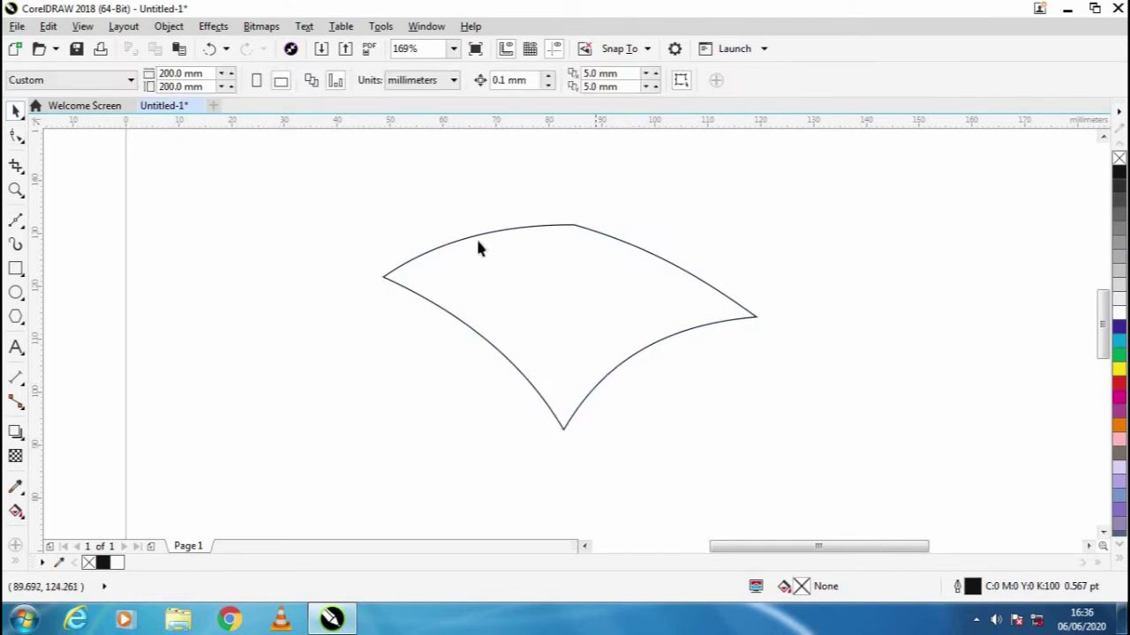
Step: Delete the curved four-sided shape and draw an ellipse about 46 mm wide and 44 mm high, opening it for node editing
{"action": "left_click", "coordinate": [558, 351]}
{"action": "key", "text": "Delete"}
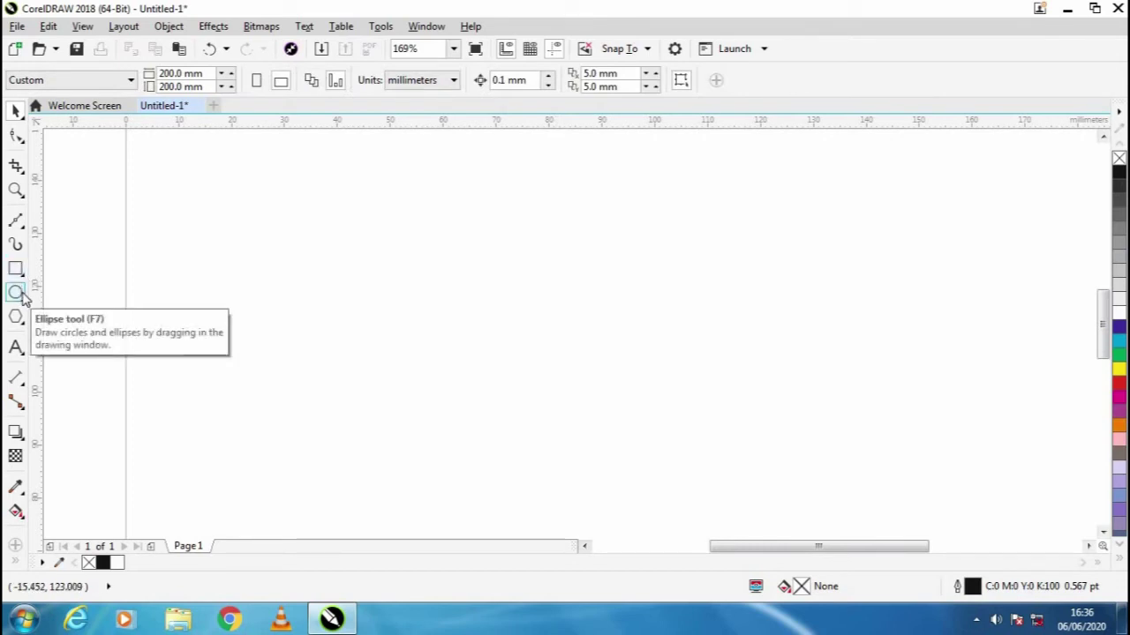
{"action": "left_click", "coordinate": [16, 293]}
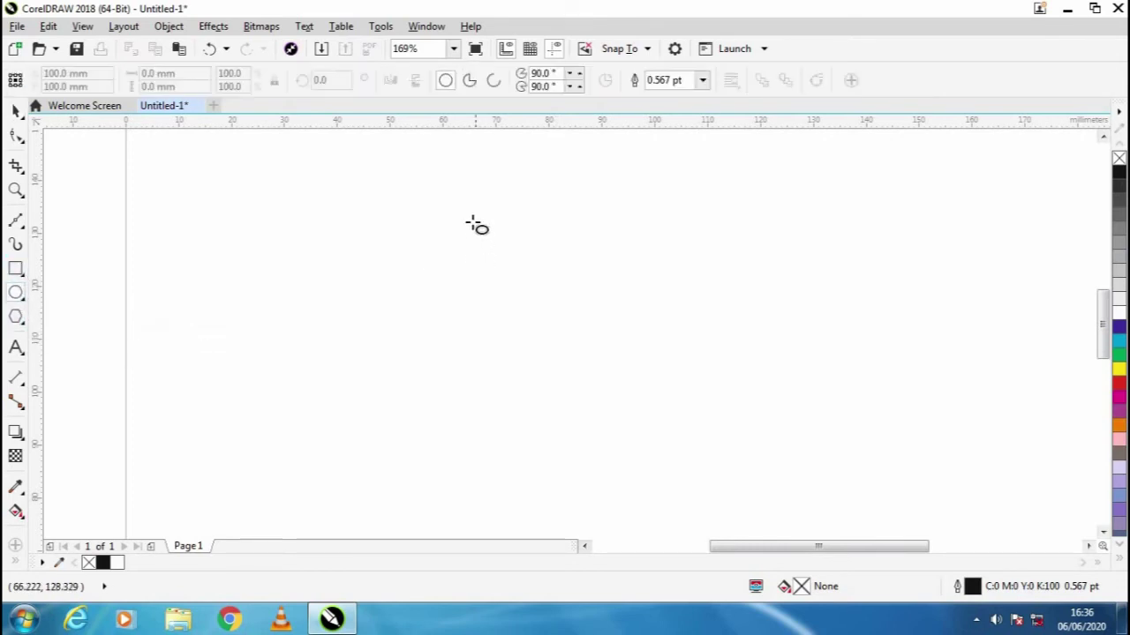
{"action": "left_click_drag", "start_coordinate": [472, 222], "coordinate": [526, 318]}
{"action": "left_click_drag", "start_coordinate": [583, 375], "coordinate": [713, 455]}
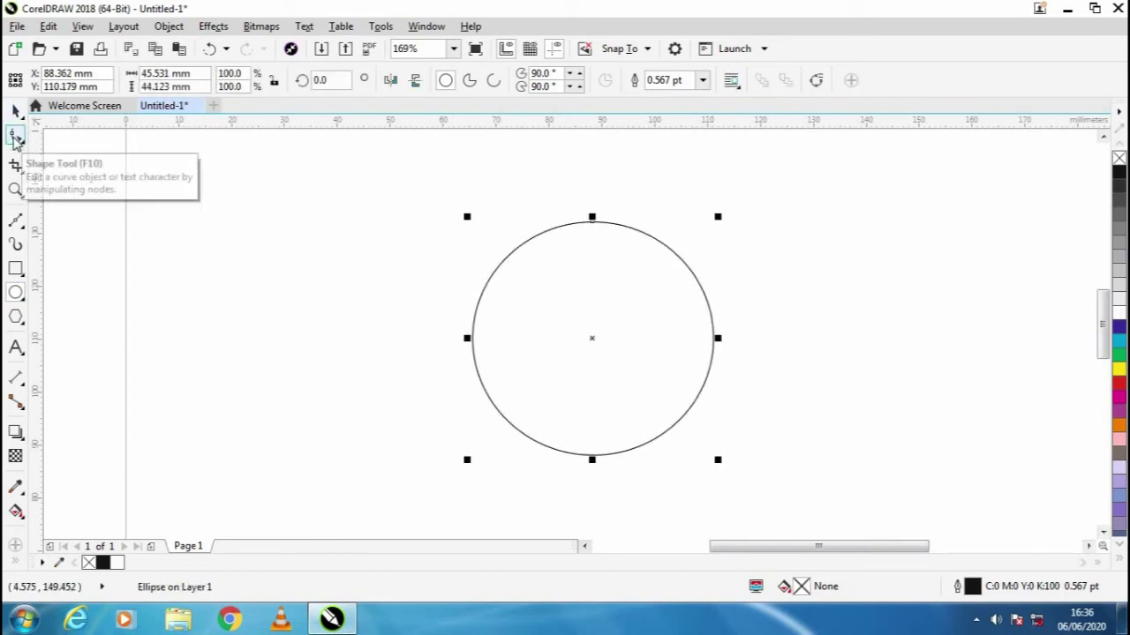
{"action": "left_click", "coordinate": [16, 139]}
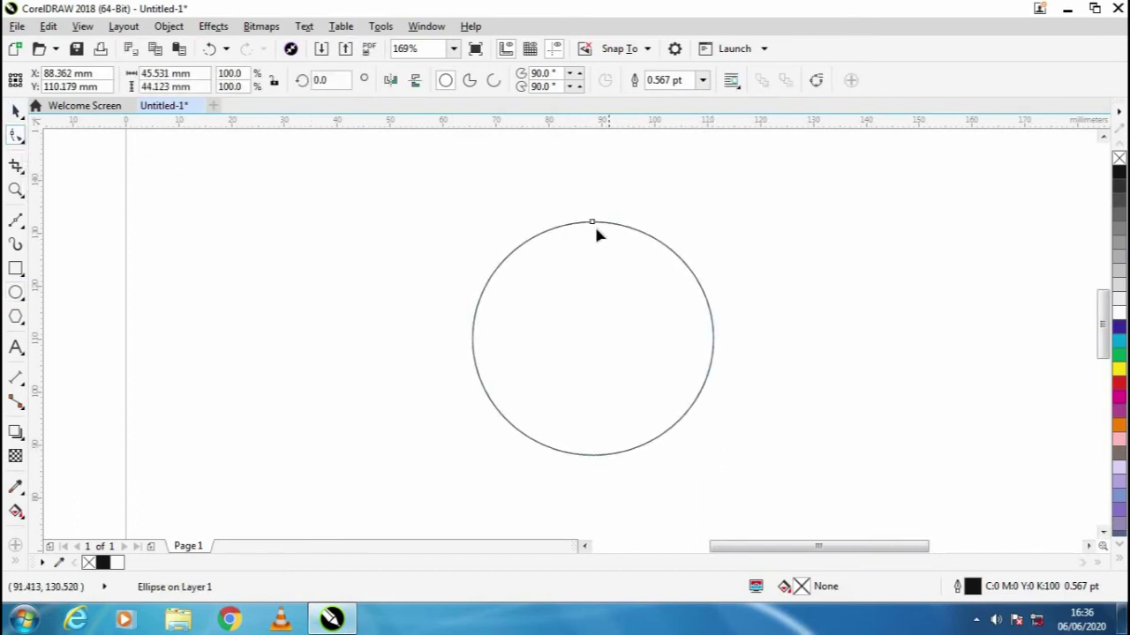
{"action": "left_click_drag", "start_coordinate": [592, 226], "coordinate": [593, 223]}
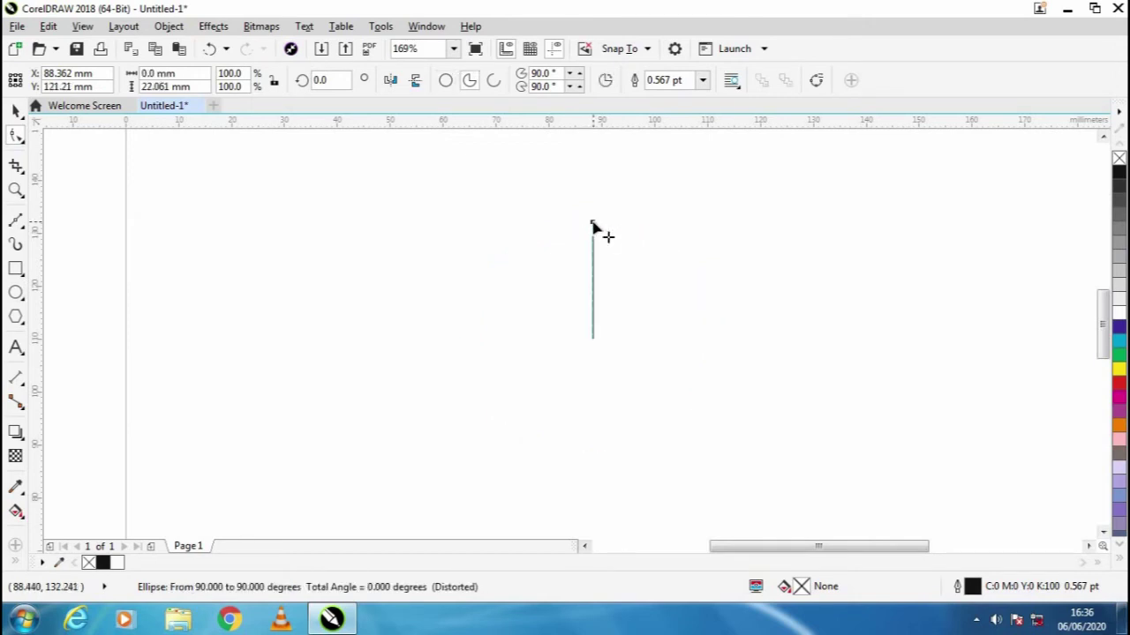
{"action": "key", "text": "shift+F2"}
{"action": "key", "text": "ctrl+z"}
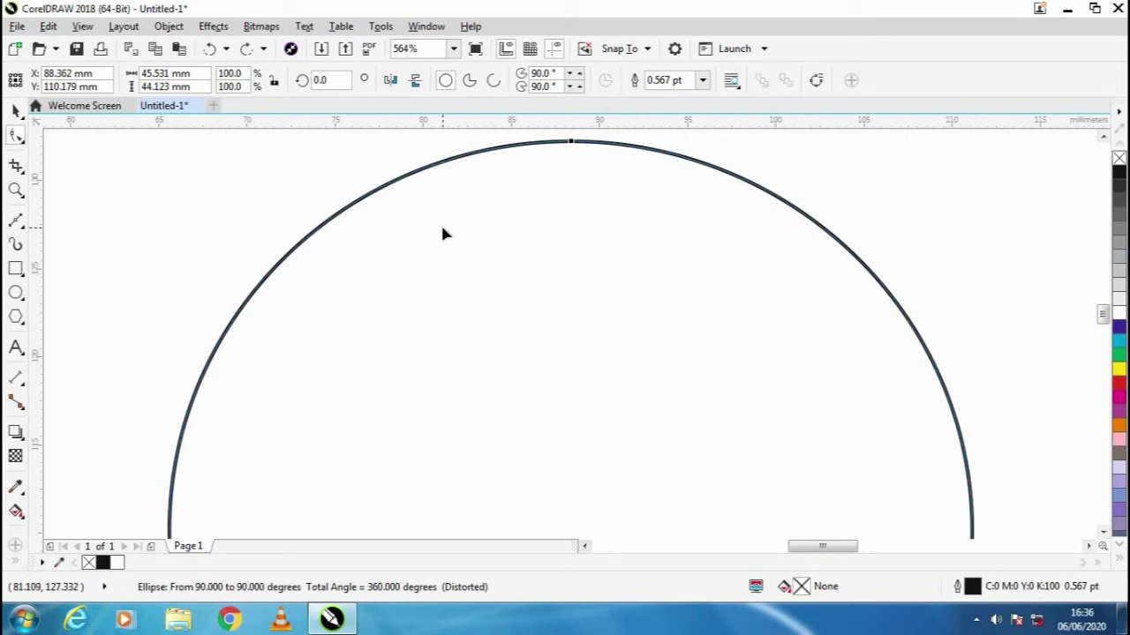
Step: Open the ellipse into an arc from 90° to about 341°, switch it between pie and arc, and restore the full ellipse
{"action": "scroll", "coordinate": [477, 217], "scroll_direction": "down", "scroll_amount": 1}
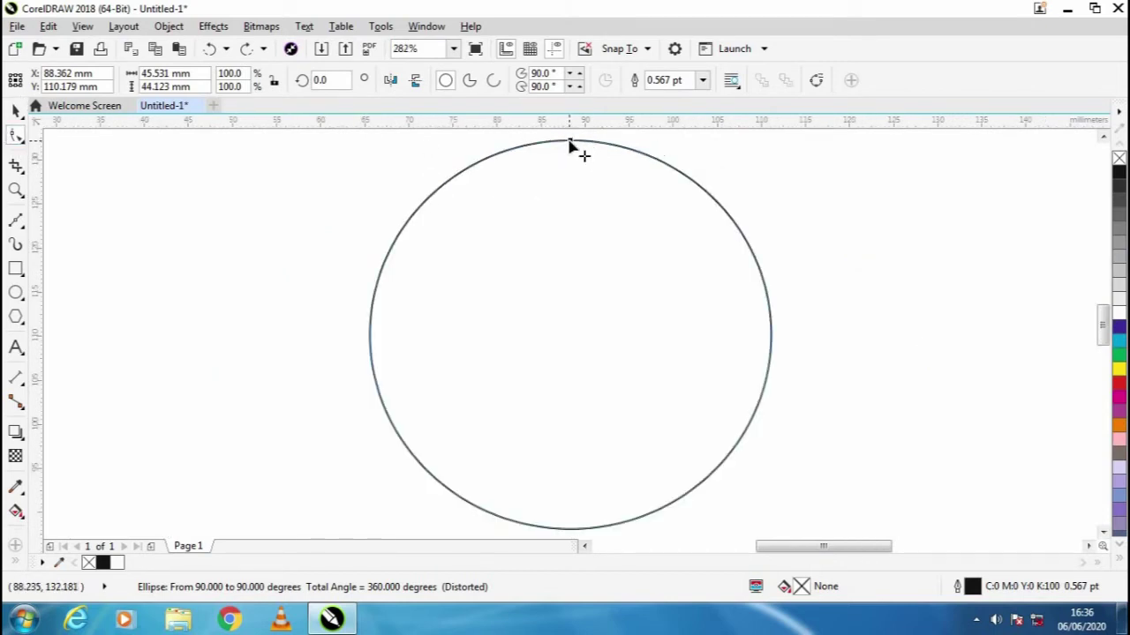
{"action": "left_click_drag", "start_coordinate": [569, 143], "coordinate": [766, 397]}
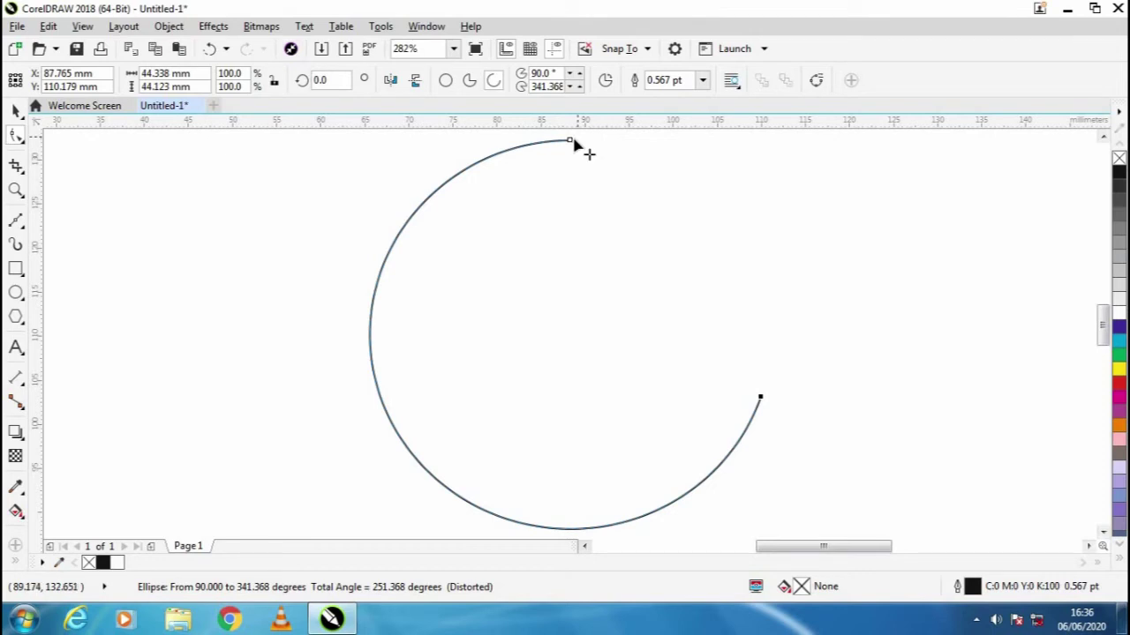
{"action": "left_click", "coordinate": [469, 81]}
{"action": "left_click", "coordinate": [493, 83]}
{"action": "left_click", "coordinate": [473, 82]}
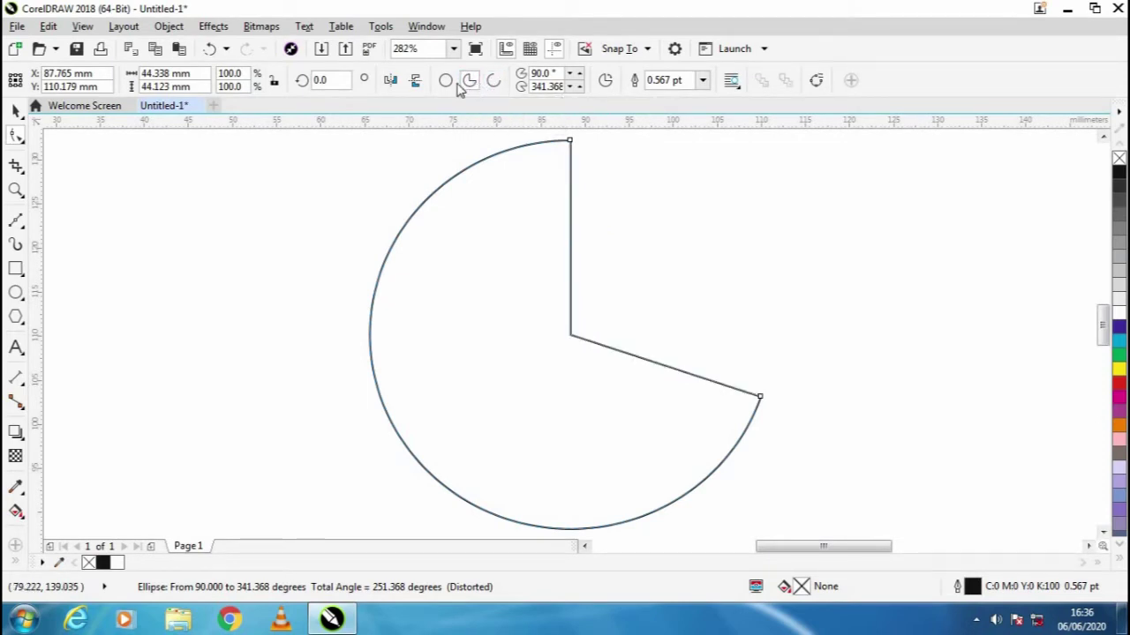
{"action": "left_click", "coordinate": [446, 81]}
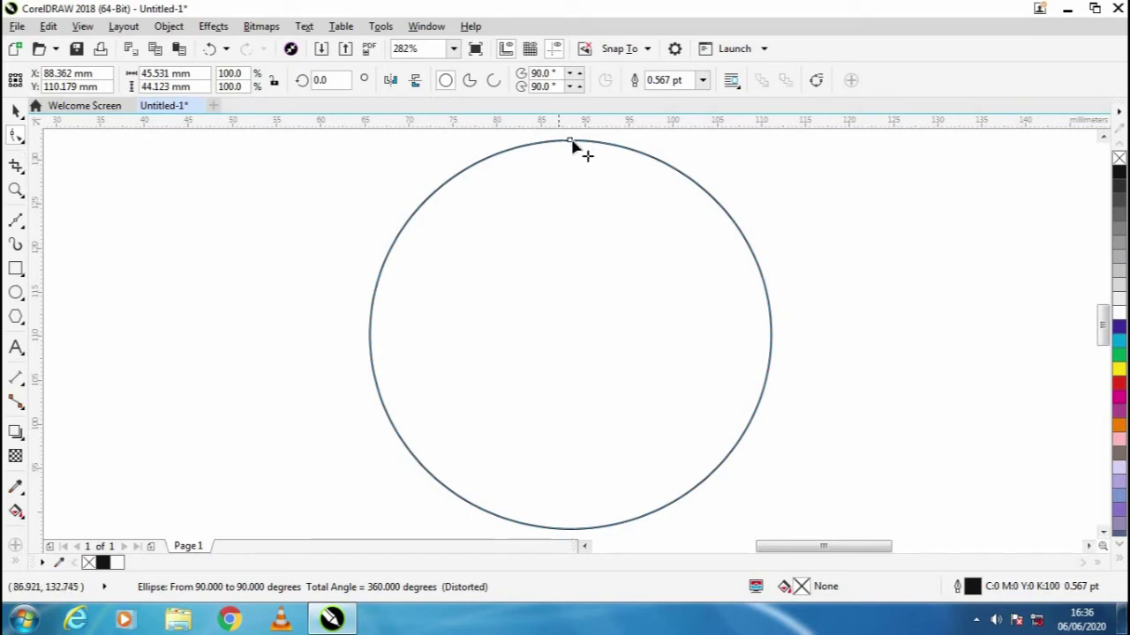
Step: Turn the ellipse into a pie ending at about 182°, reopen it to about 42°, and restore the full ellipse
{"action": "left_click_drag", "start_coordinate": [572, 142], "coordinate": [424, 343]}
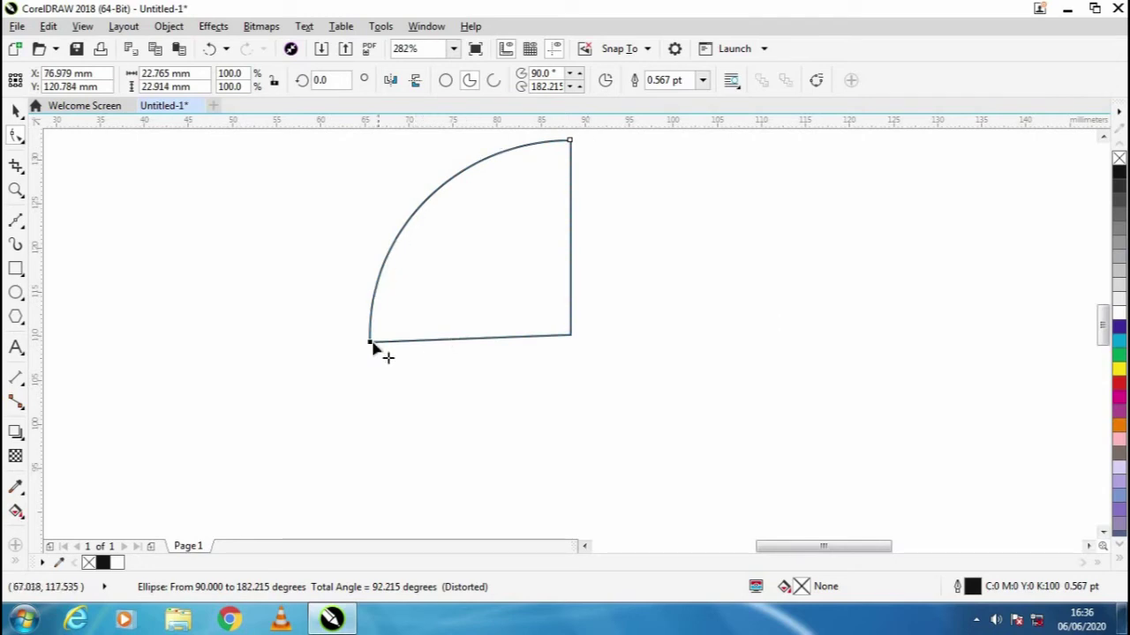
{"action": "left_click_drag", "start_coordinate": [368, 344], "coordinate": [630, 275]}
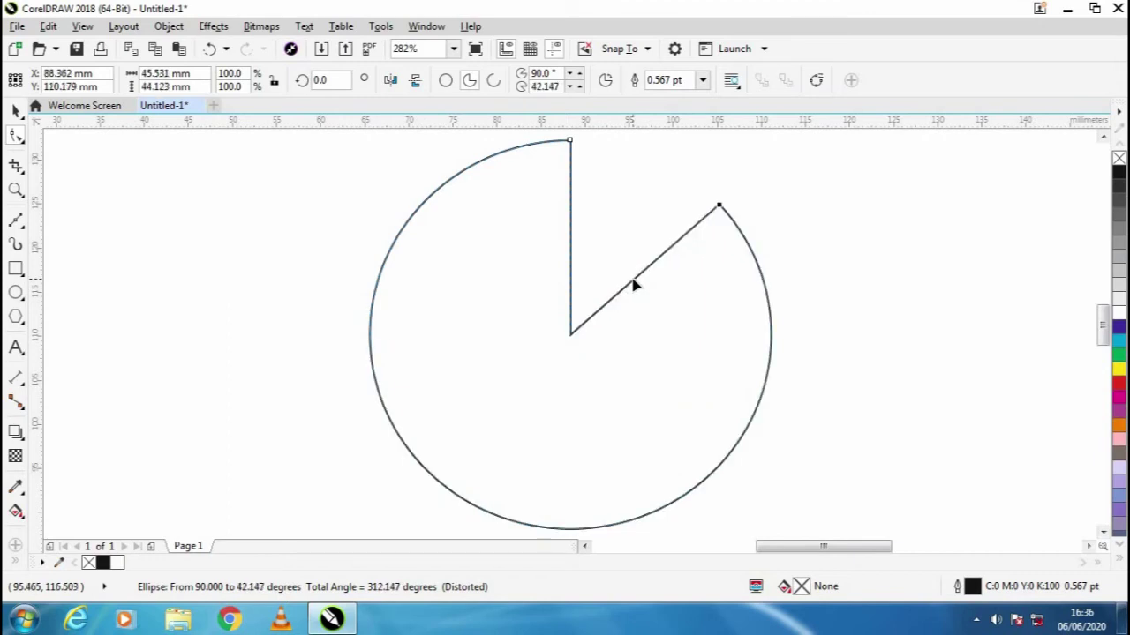
{"action": "left_click", "coordinate": [16, 110]}
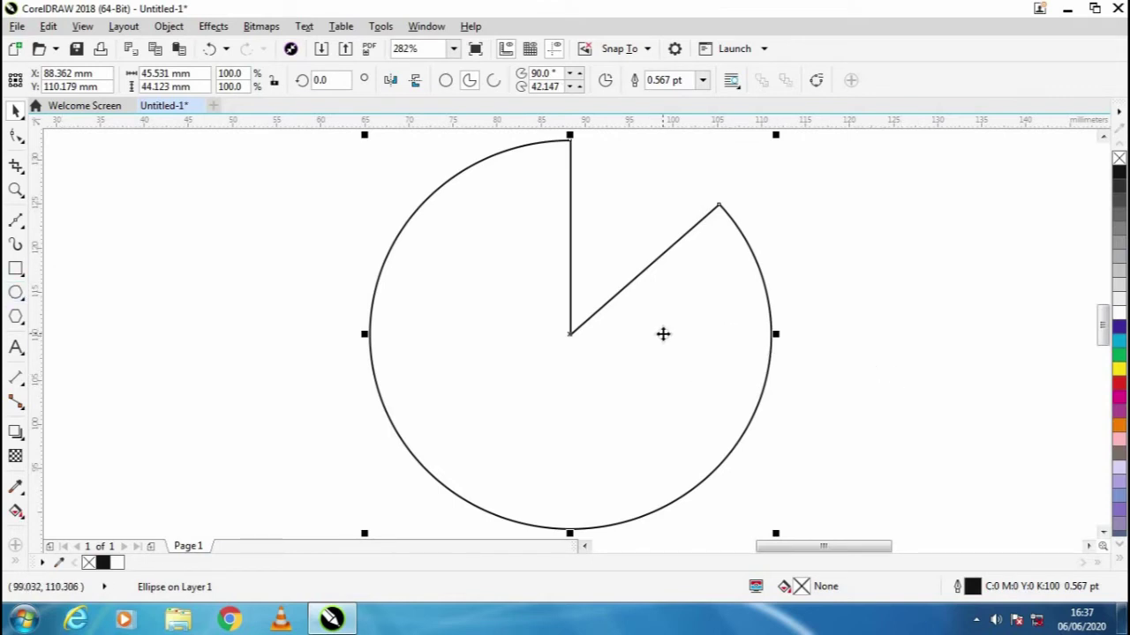
{"action": "left_click", "coordinate": [445, 80]}
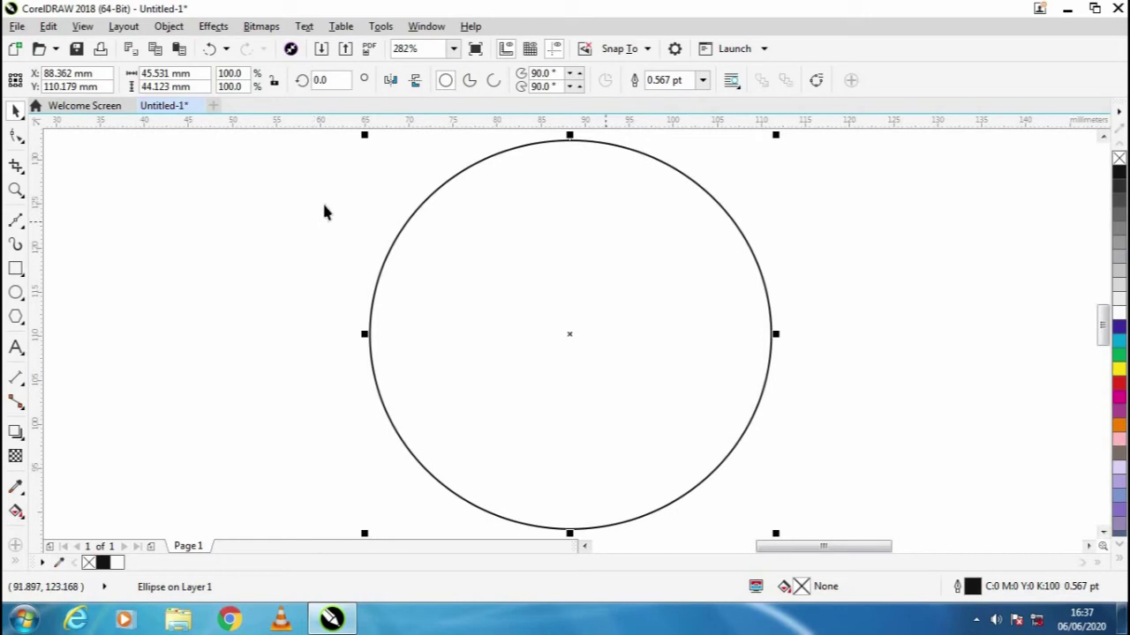
Step: Convert the ellipse to curves and select its left and right nodes in turn to show their control handles
{"action": "left_click", "coordinate": [168, 26]}
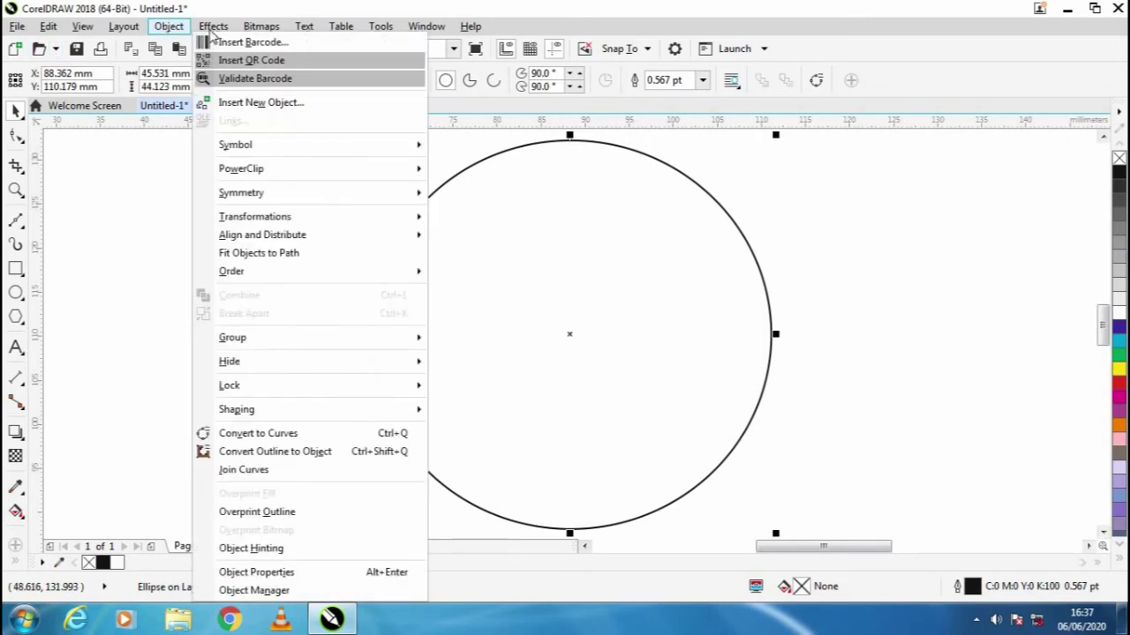
{"action": "left_click", "coordinate": [259, 433]}
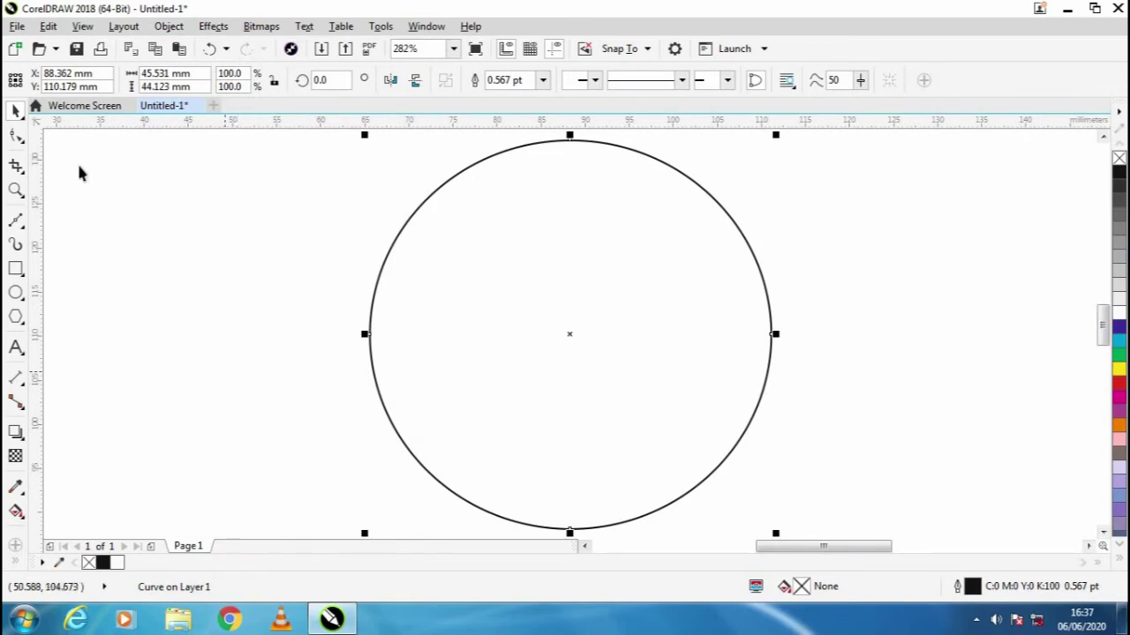
{"action": "left_click", "coordinate": [16, 137]}
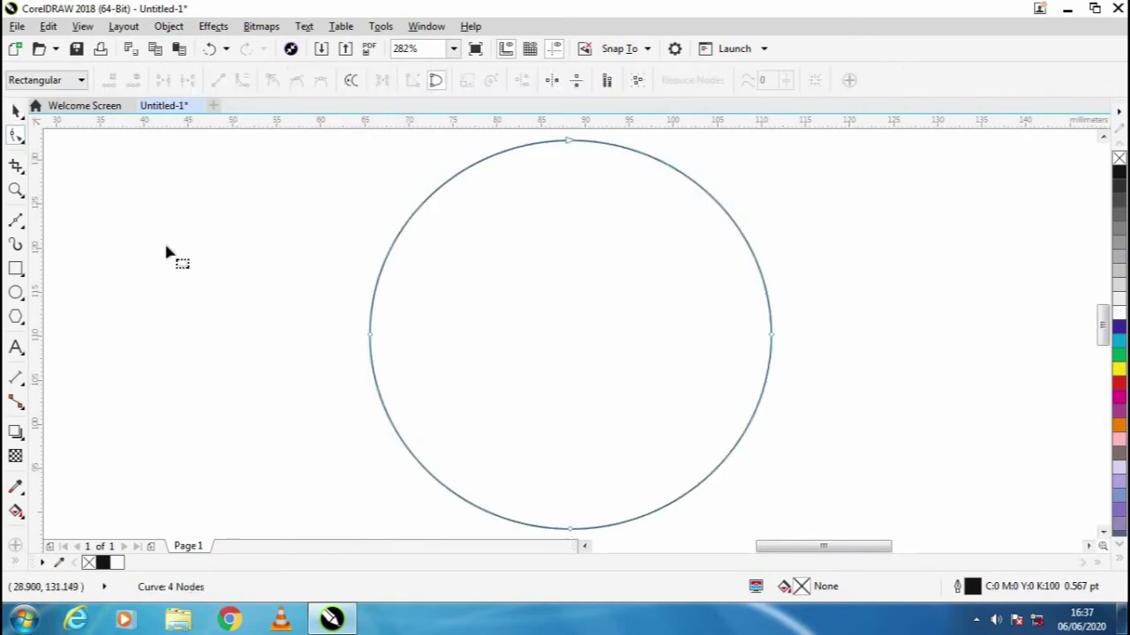
{"action": "left_click", "coordinate": [370, 339]}
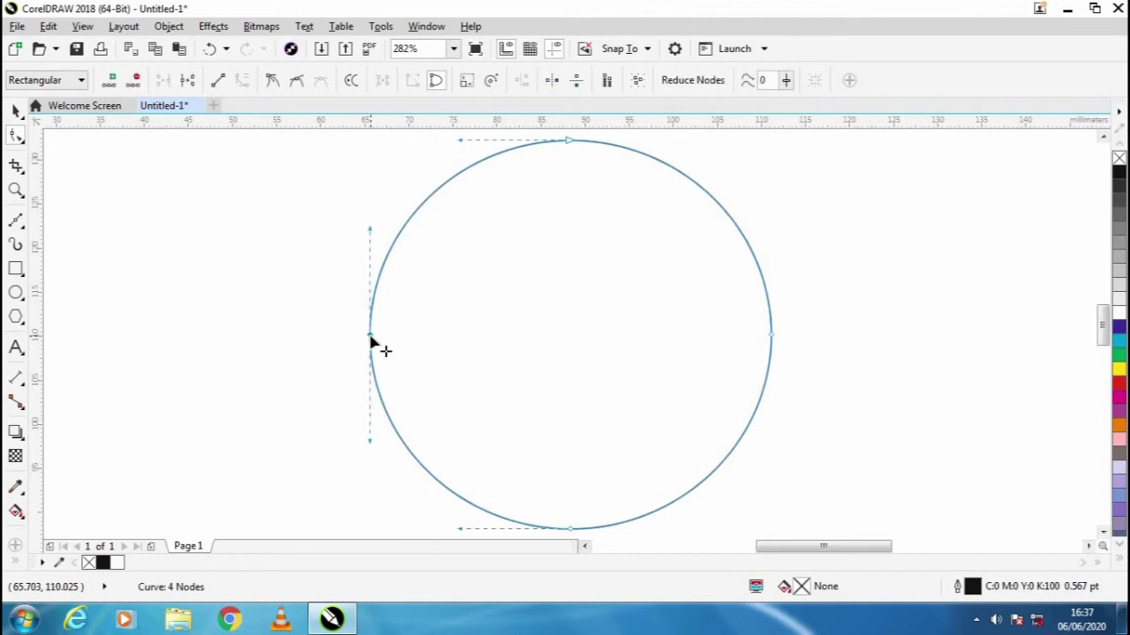
{"action": "left_click", "coordinate": [769, 335]}
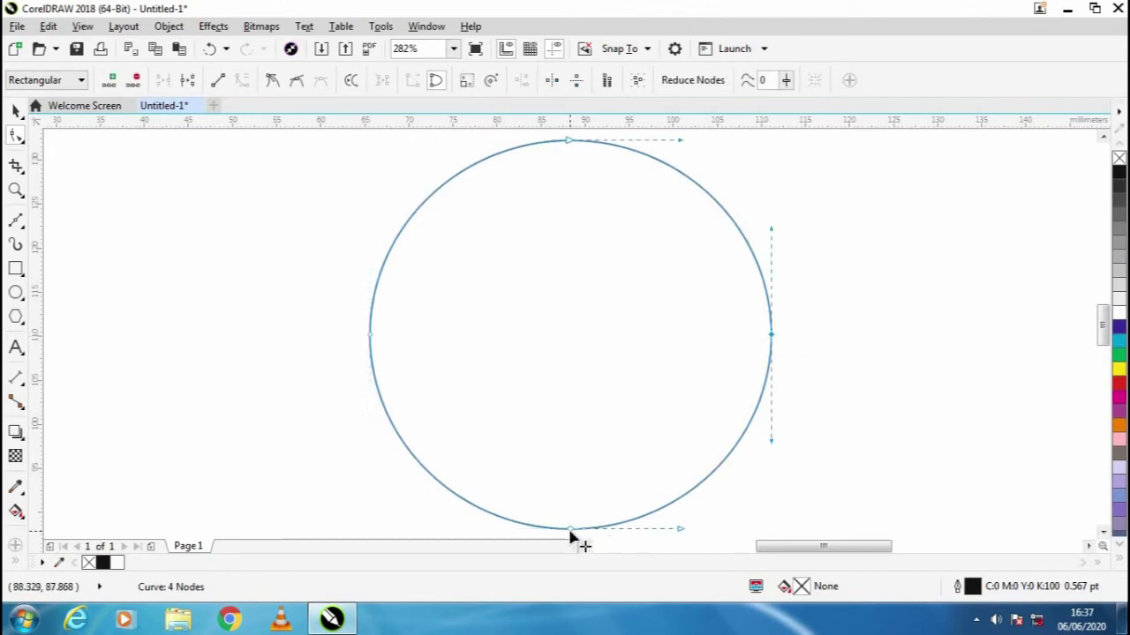
Step: Lower the curve's bottom node slightly and pull its left node inward past the centre, forming a crescent about 26 mm wide and 47 mm high
{"action": "left_click_drag", "start_coordinate": [570, 531], "coordinate": [570, 535]}
{"action": "scroll", "coordinate": [565, 213], "scroll_direction": "down", "scroll_amount": 1}
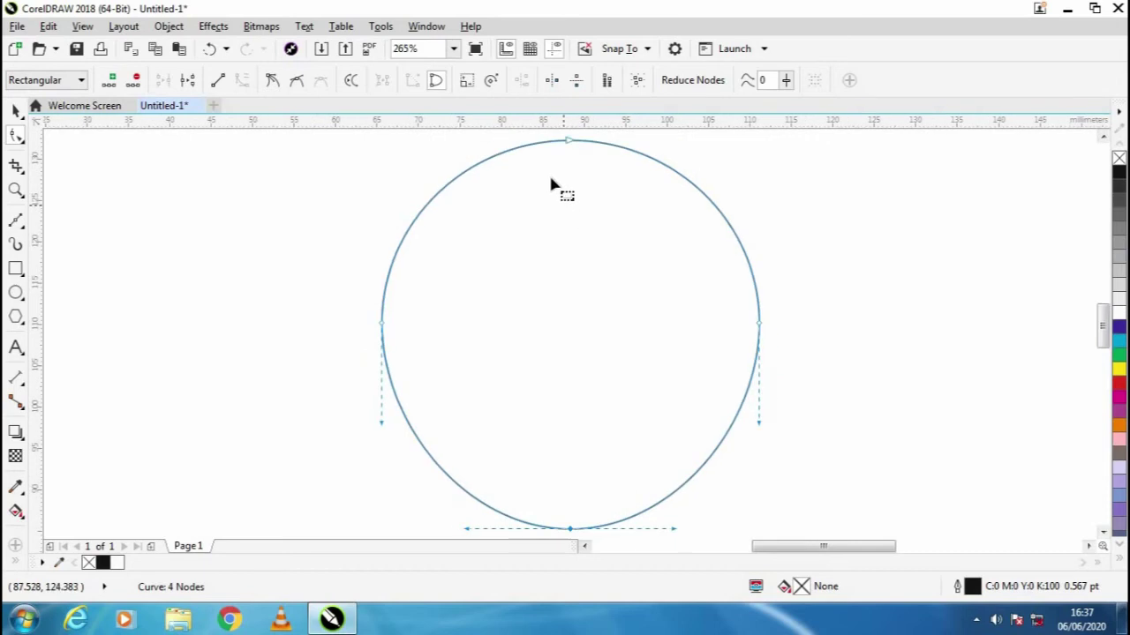
{"action": "left_click", "coordinate": [575, 149]}
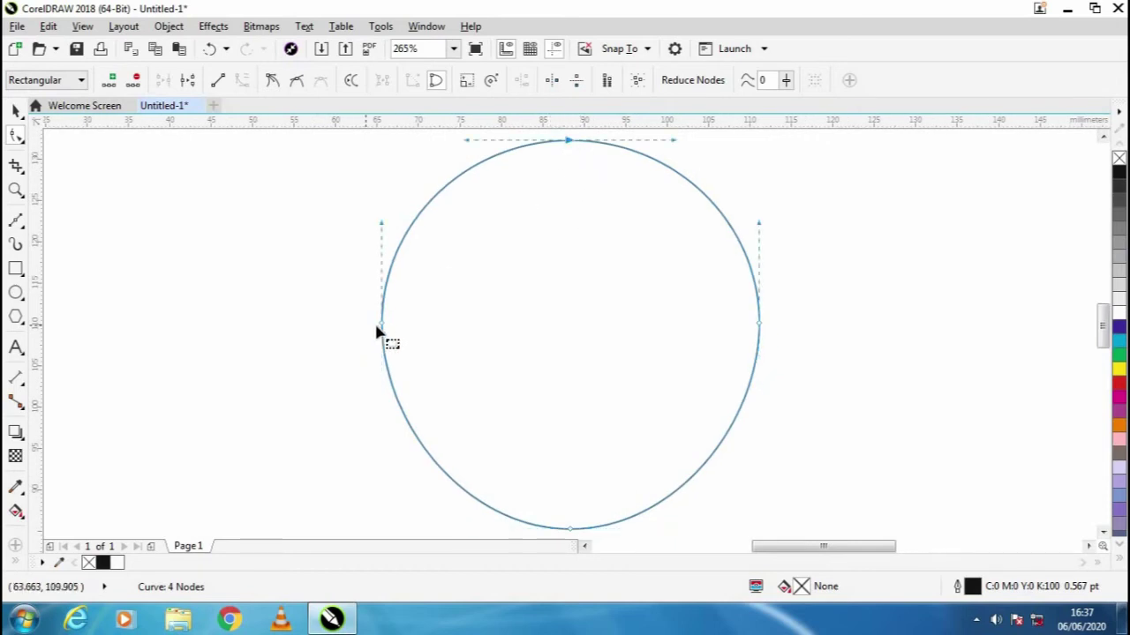
{"action": "left_click_drag", "start_coordinate": [383, 328], "coordinate": [673, 337]}
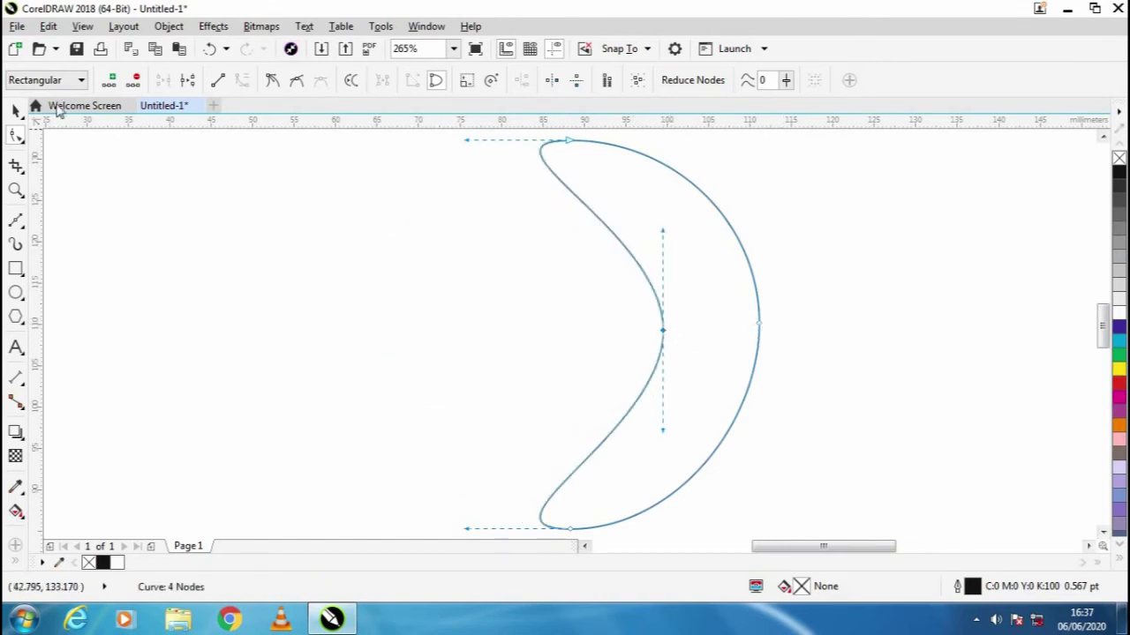
{"action": "left_click", "coordinate": [15, 110]}
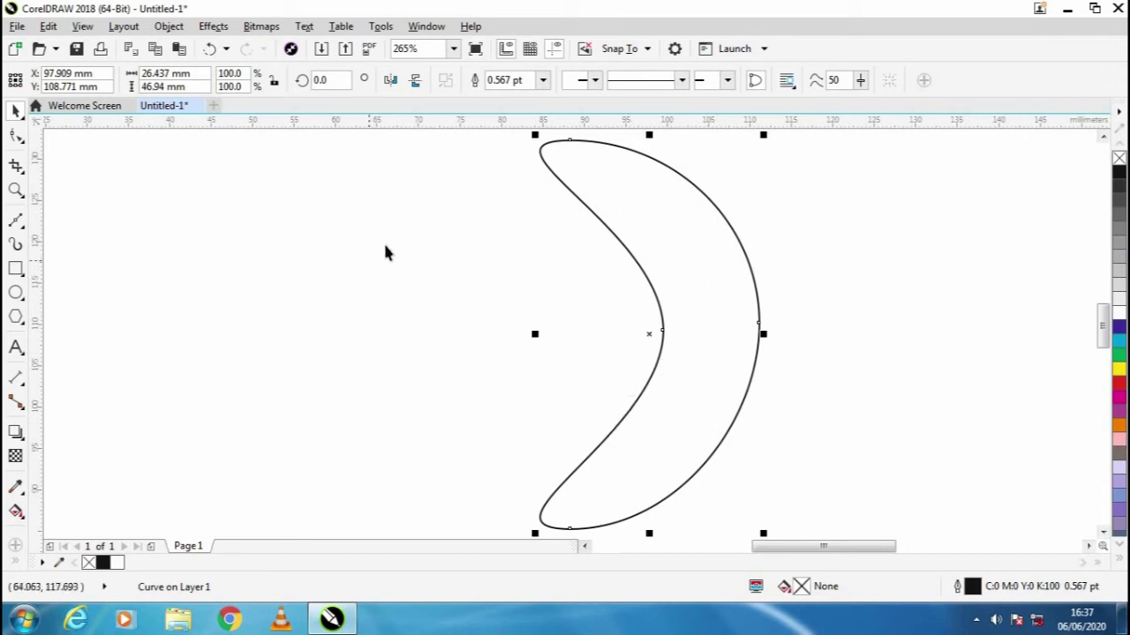
Step: Delete the crescent and draw a five-sided polygon about 35 mm wide and 34 mm high
{"action": "key", "text": "Delete"}
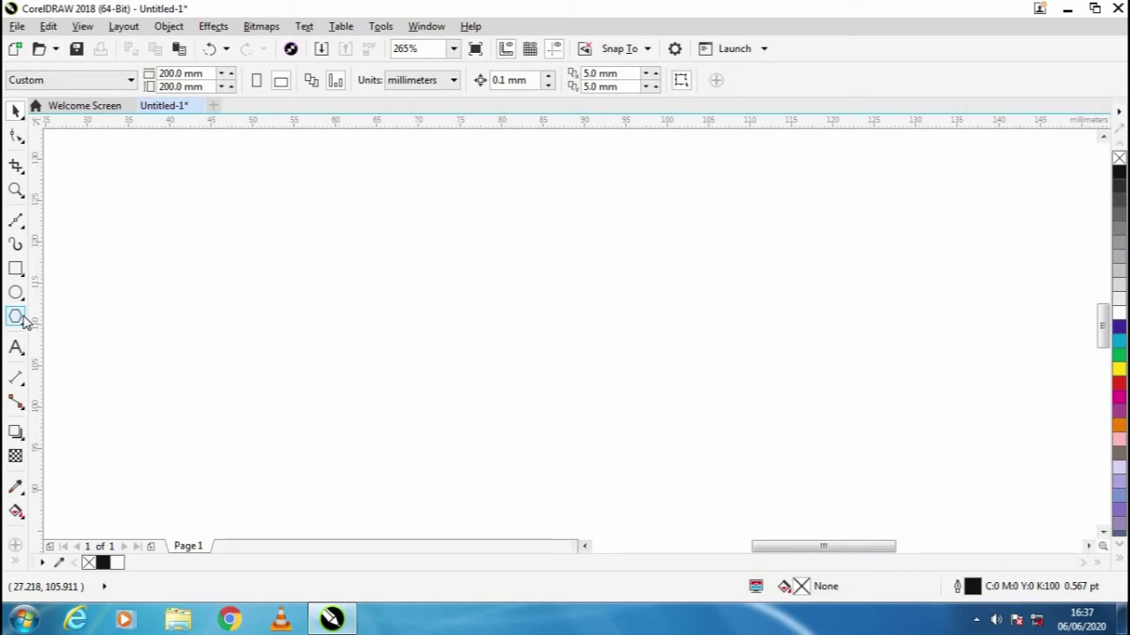
{"action": "left_click", "coordinate": [16, 317]}
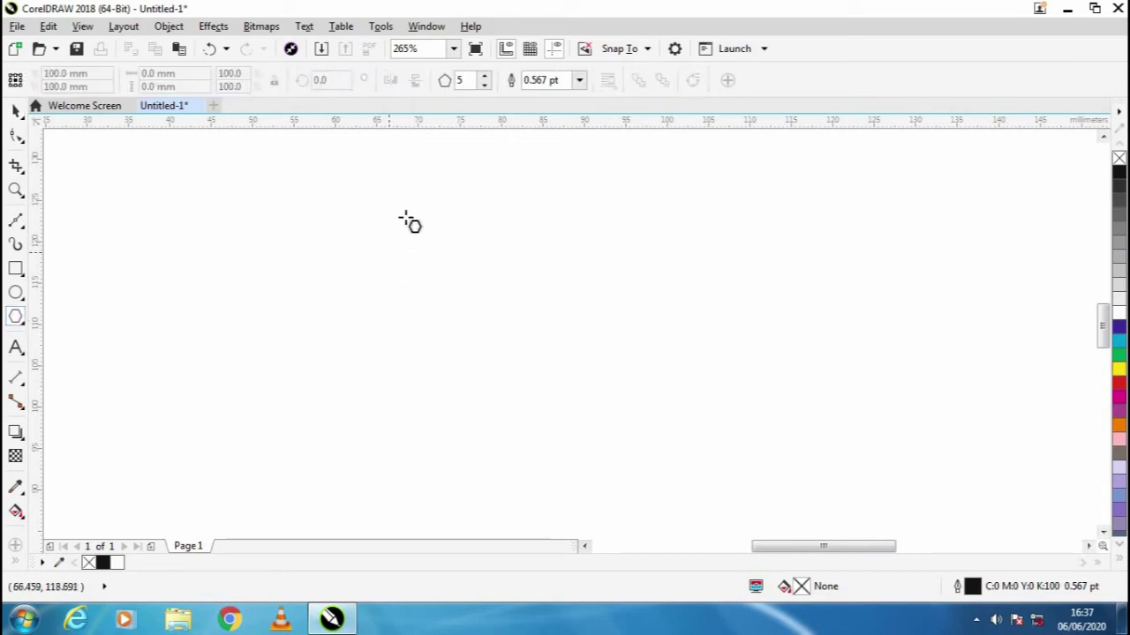
{"action": "mouse_move", "coordinate": [424, 205]}
{"action": "left_mouse_down"}
{"action": "mouse_move", "coordinate": [457, 292]}
{"action": "mouse_move", "coordinate": [491, 340]}
{"action": "left_mouse_up"}
{"action": "mouse_move", "coordinate": [524, 400]}
{"action": "left_mouse_down"}
{"action": "mouse_move", "coordinate": [600, 480]}
{"action": "mouse_move", "coordinate": [733, 520]}
{"action": "left_mouse_up"}
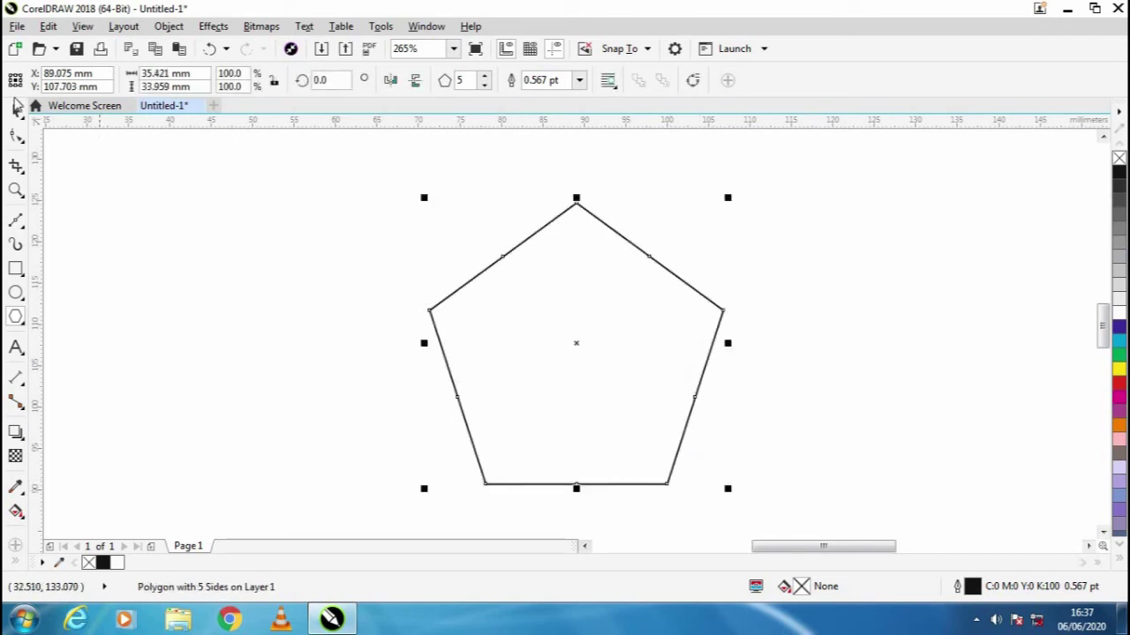
{"action": "left_click", "coordinate": [15, 112]}
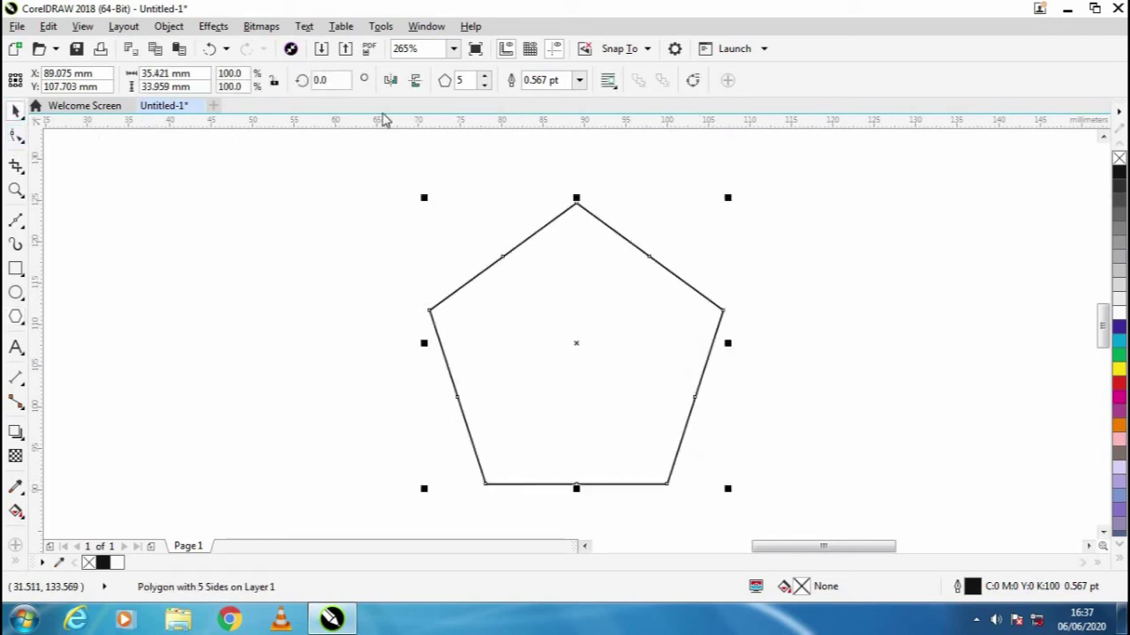
Step: Try the polygon with 4 and 6 sides, and set its number of sides to 7
{"action": "left_click", "coordinate": [485, 85]}
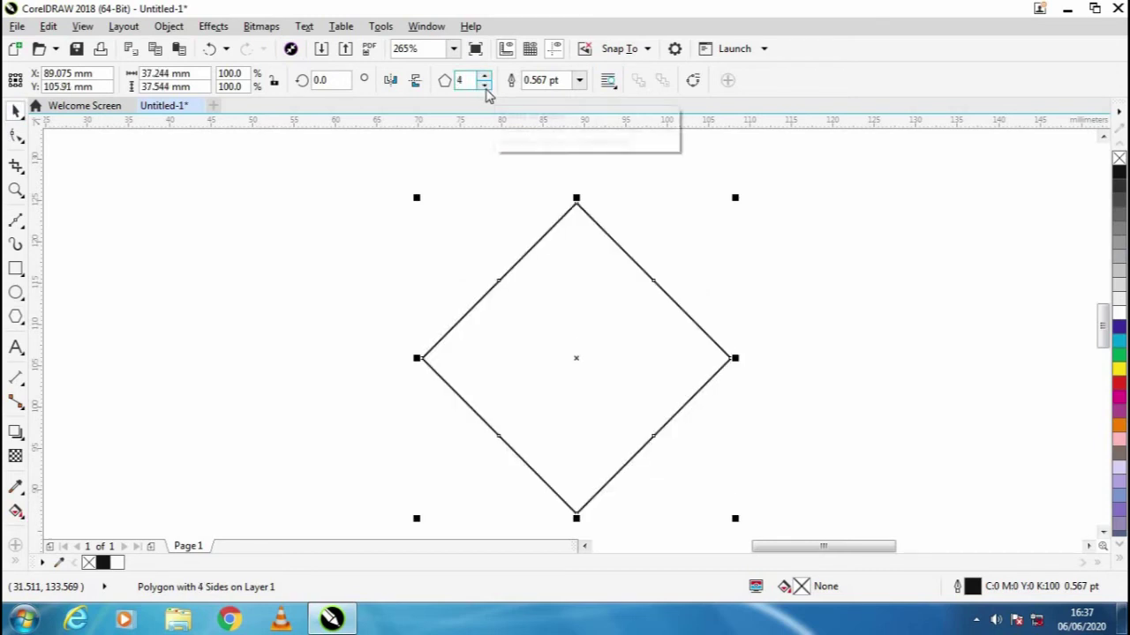
{"action": "left_click", "coordinate": [485, 75]}
{"action": "left_click", "coordinate": [484, 76]}
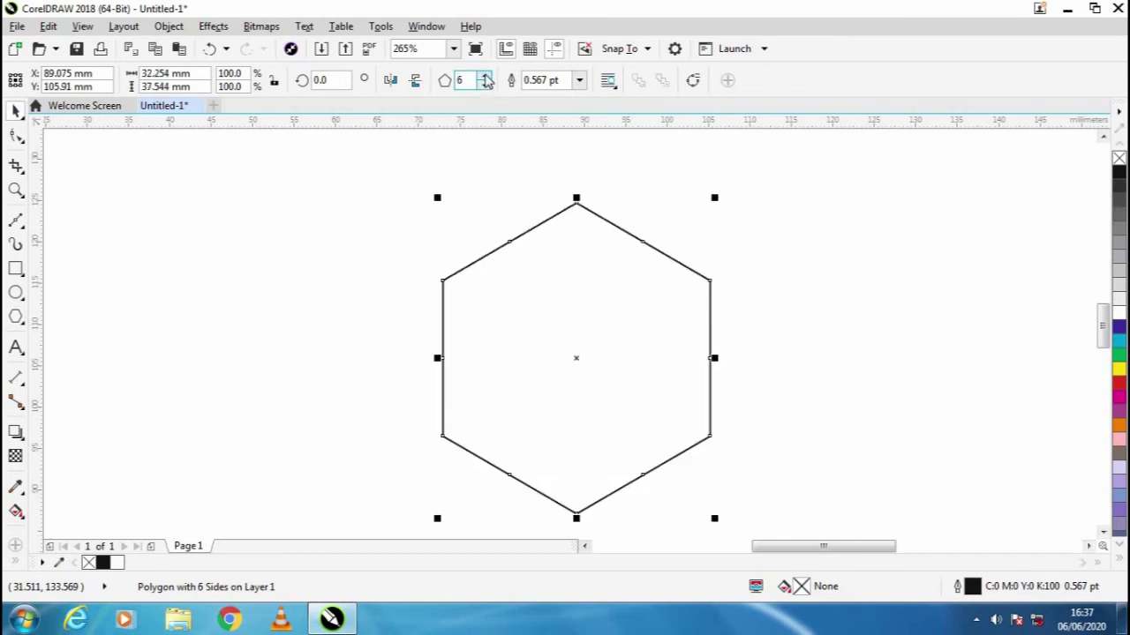
{"action": "left_click", "coordinate": [485, 76]}
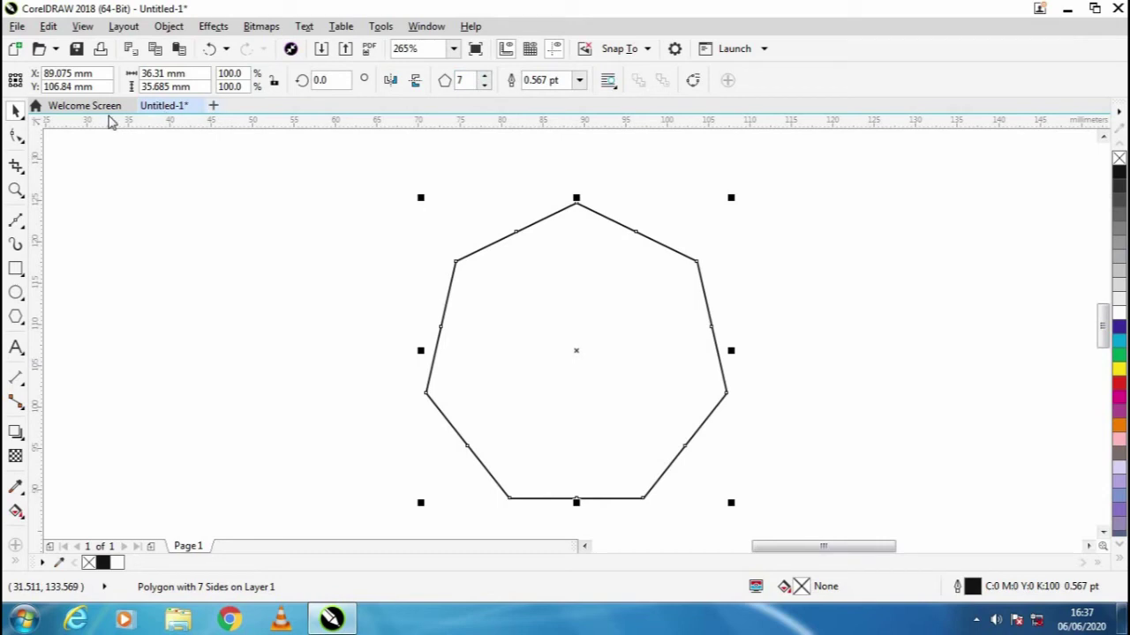
Step: Pull the polygon's upper-left corner node inward and back out to the left, twisting the outline into a seven-pointed swirl about 46 mm wide
{"action": "left_click", "coordinate": [14, 137]}
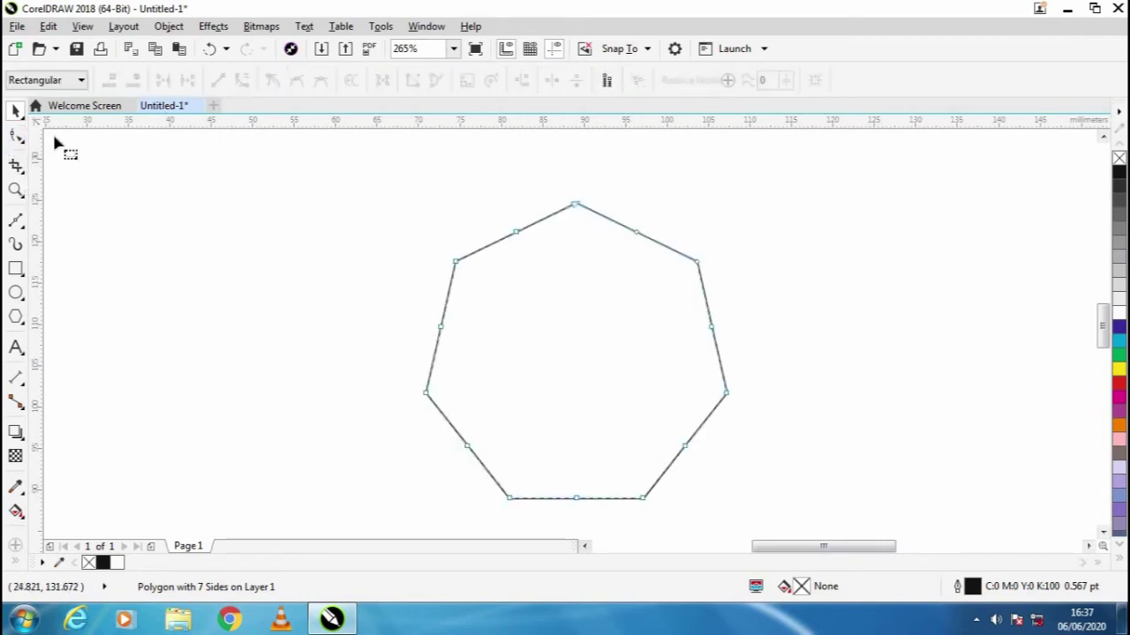
{"action": "left_click", "coordinate": [456, 263]}
{"action": "left_click_drag", "start_coordinate": [469, 274], "coordinate": [505, 303]}
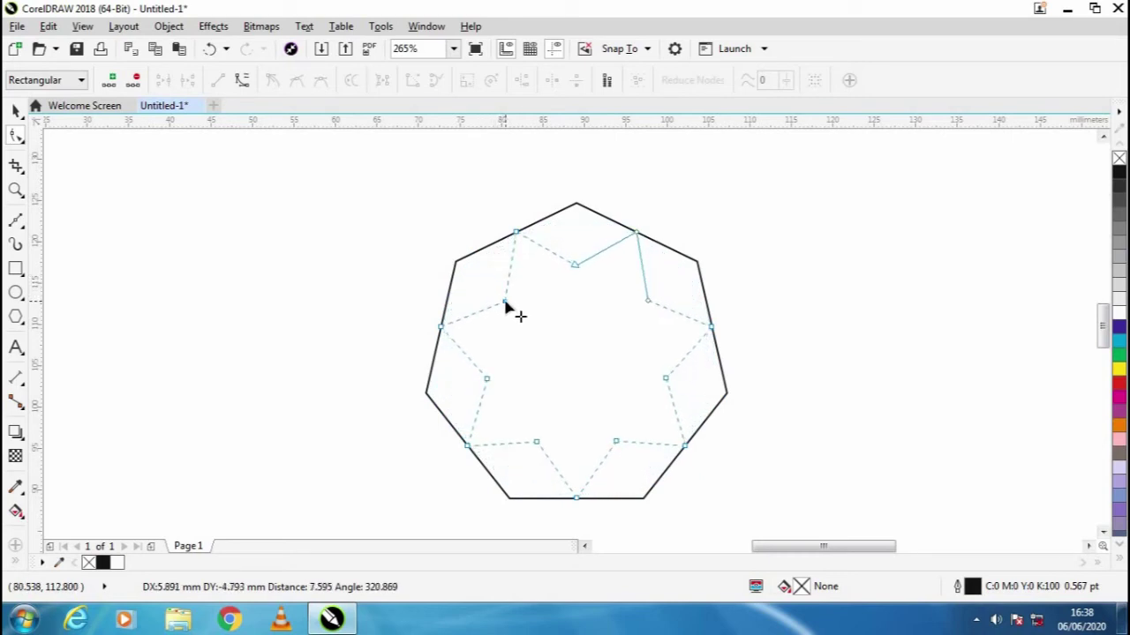
{"action": "left_click_drag", "start_coordinate": [510, 305], "coordinate": [383, 328]}
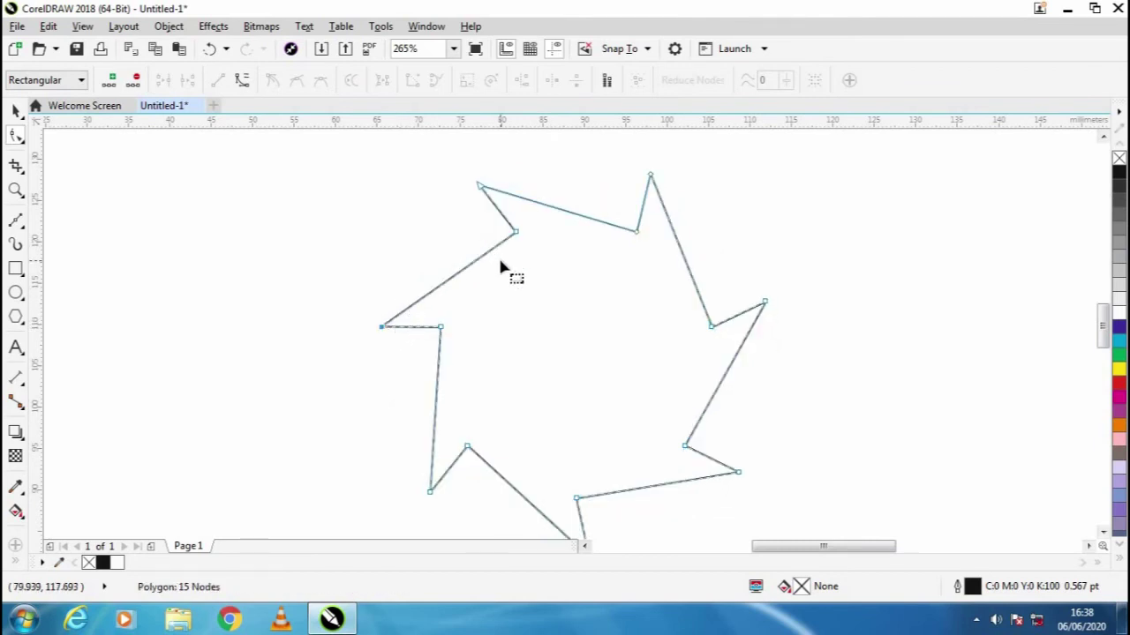
{"action": "key", "text": "shift+F2"}
{"action": "left_click", "coordinate": [15, 112]}
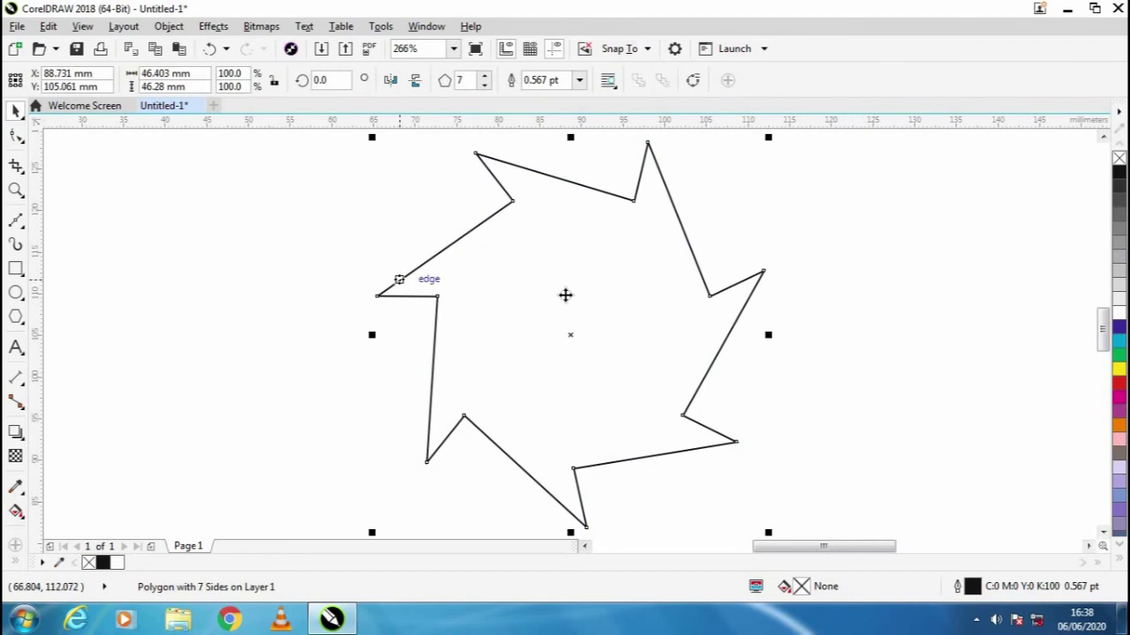
Step: Delete the seven-pointed swirl and draw a five-pointed star about 25 mm wide and 22 mm high
{"action": "key", "text": "Delete"}
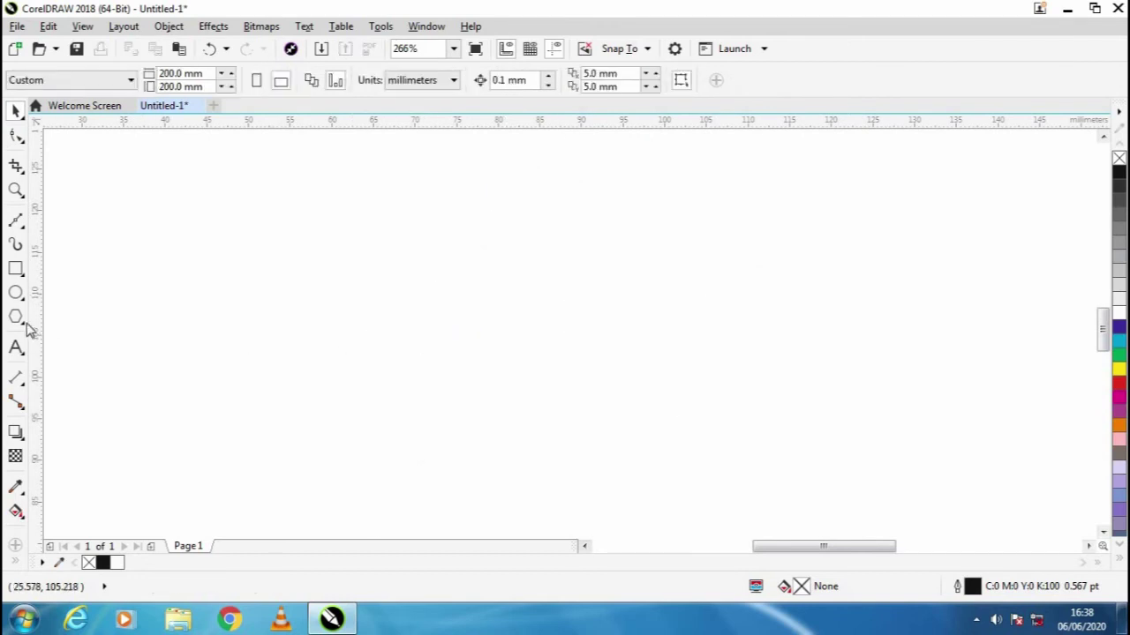
{"action": "left_click", "coordinate": [25, 329]}
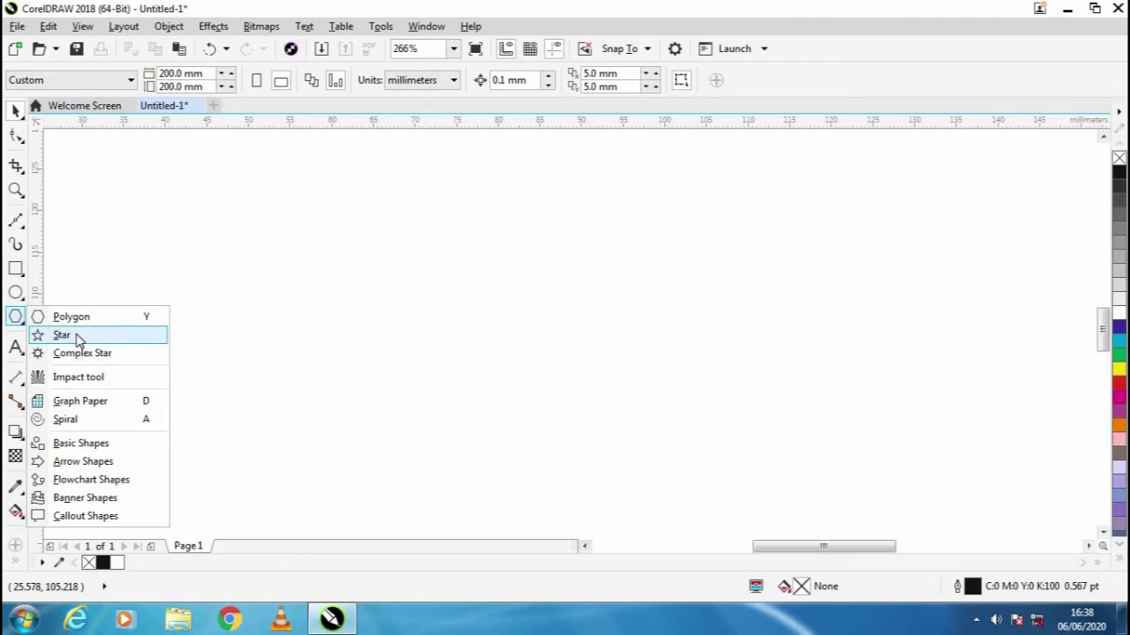
{"action": "left_click", "coordinate": [76, 336]}
{"action": "left_click_drag", "start_coordinate": [461, 239], "coordinate": [681, 449]}
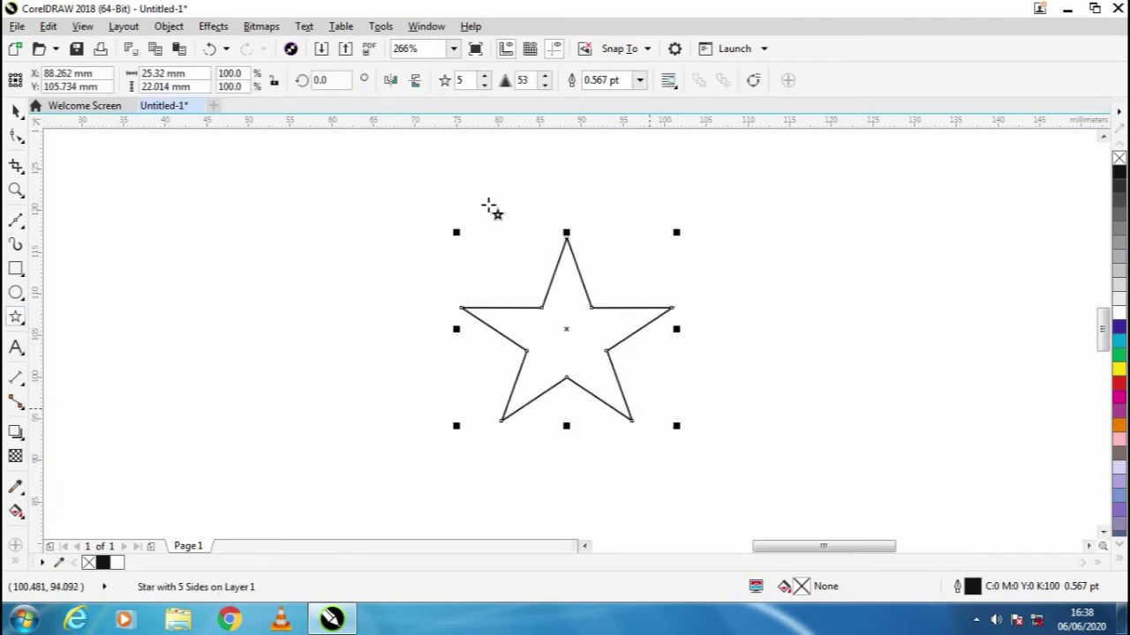
Step: Pull the star's inner nodes slightly outward with the Shape tool to widen its points, and delete the star
{"action": "left_click", "coordinate": [16, 135]}
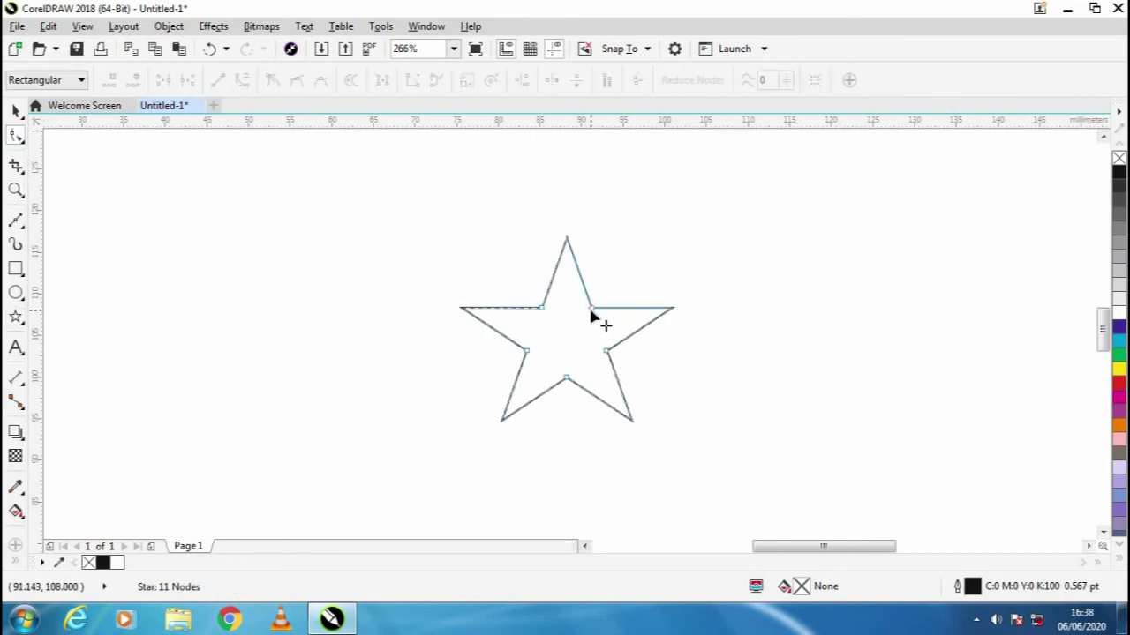
{"action": "left_click_drag", "start_coordinate": [591, 310], "coordinate": [533, 299]}
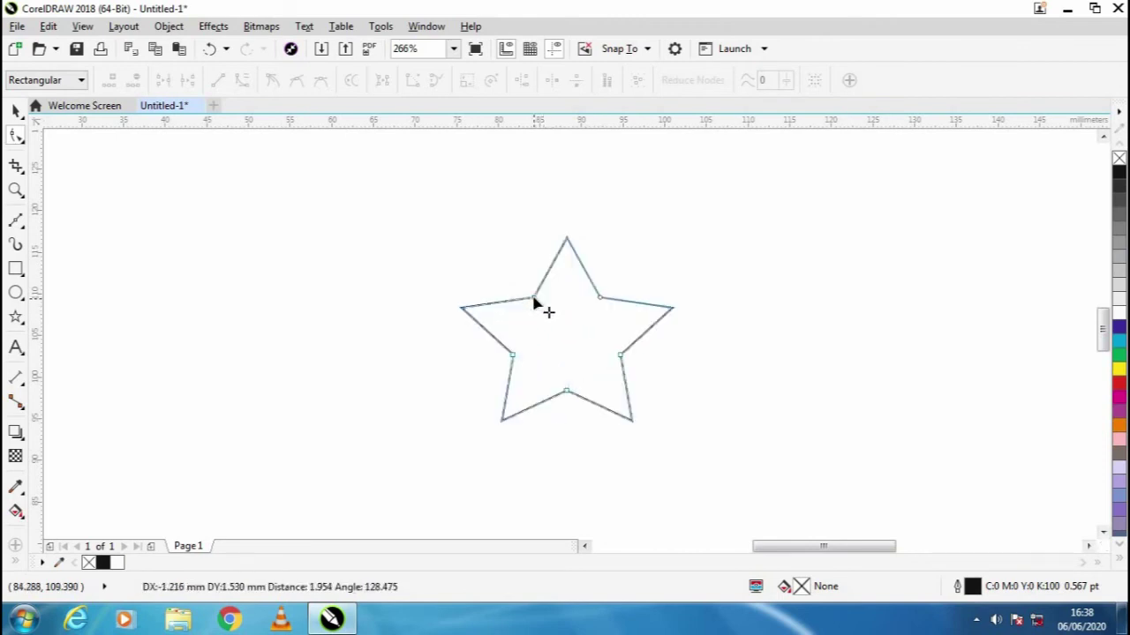
{"action": "left_click", "coordinate": [14, 112]}
{"action": "key", "text": "Delete"}
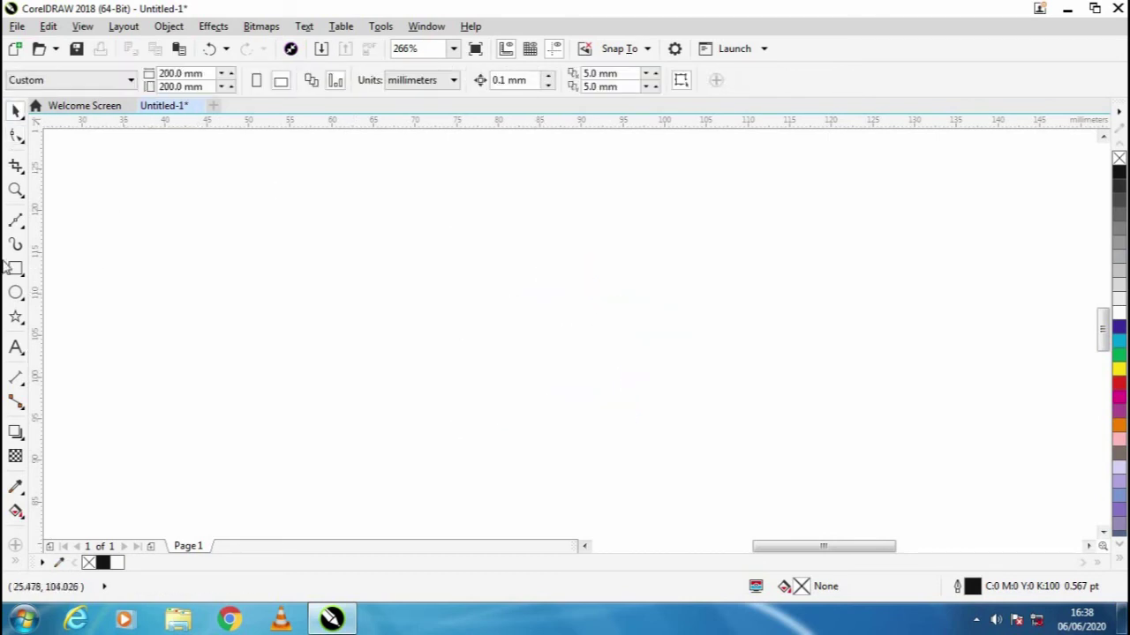
Step: Add the artistic text "m-tute" in Arial and scale it up to about 61 mm wide and 16 mm high
{"action": "left_click", "coordinate": [16, 349]}
{"action": "left_click", "coordinate": [285, 334]}
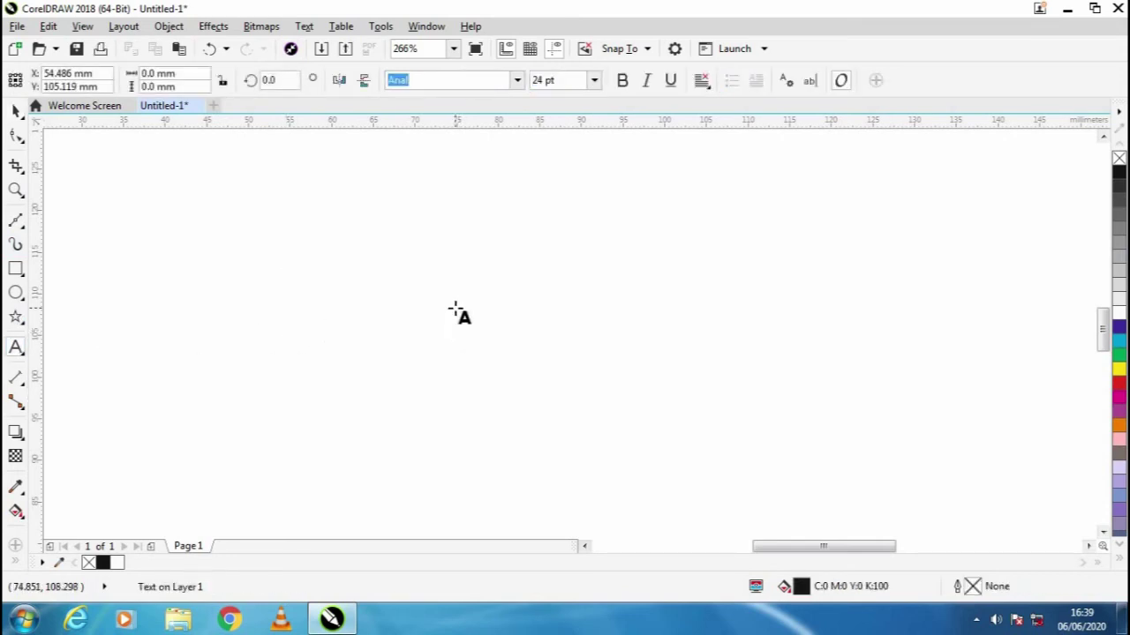
{"action": "type", "text": "m"}
{"action": "key", "text": "Escape"}
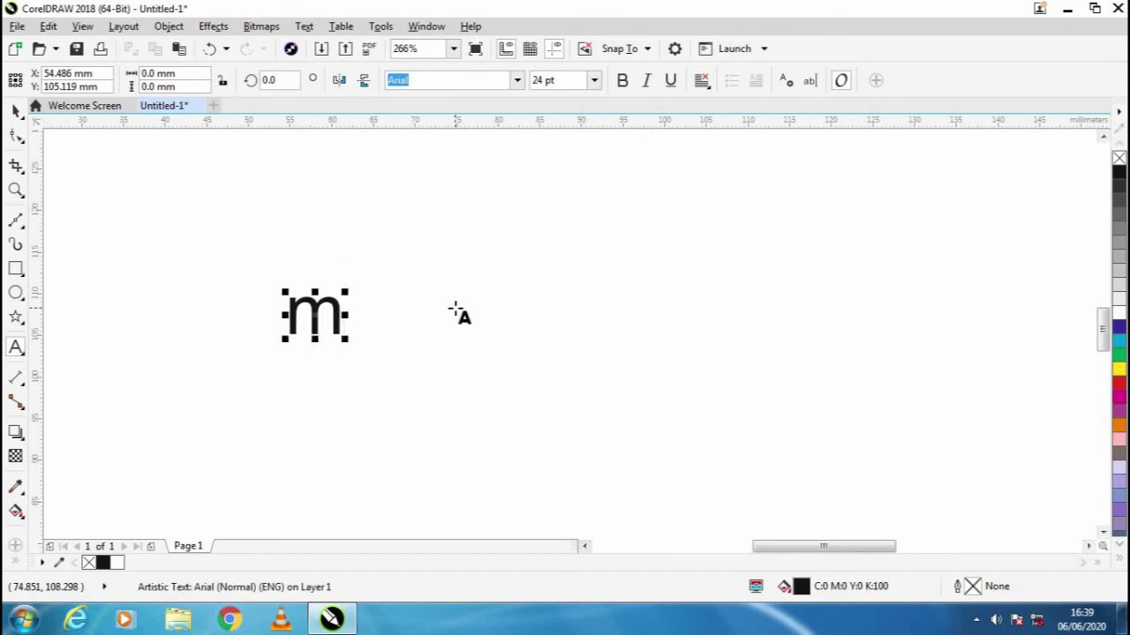
{"action": "type", "text": "-tute"}
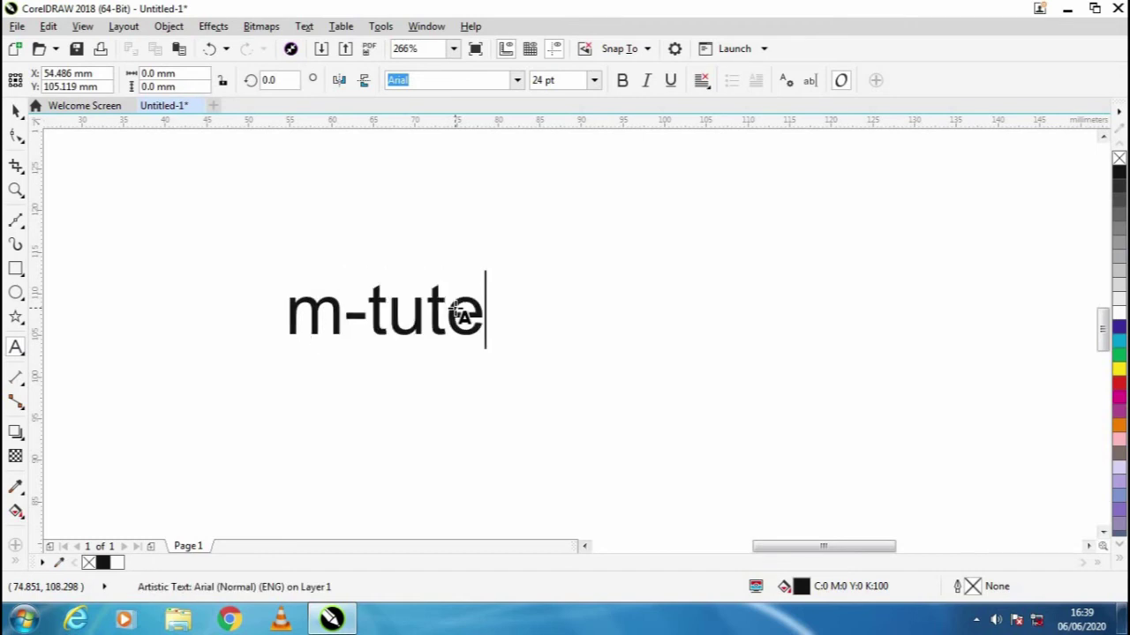
{"action": "key", "text": "Escape"}
{"action": "left_click", "coordinate": [15, 111]}
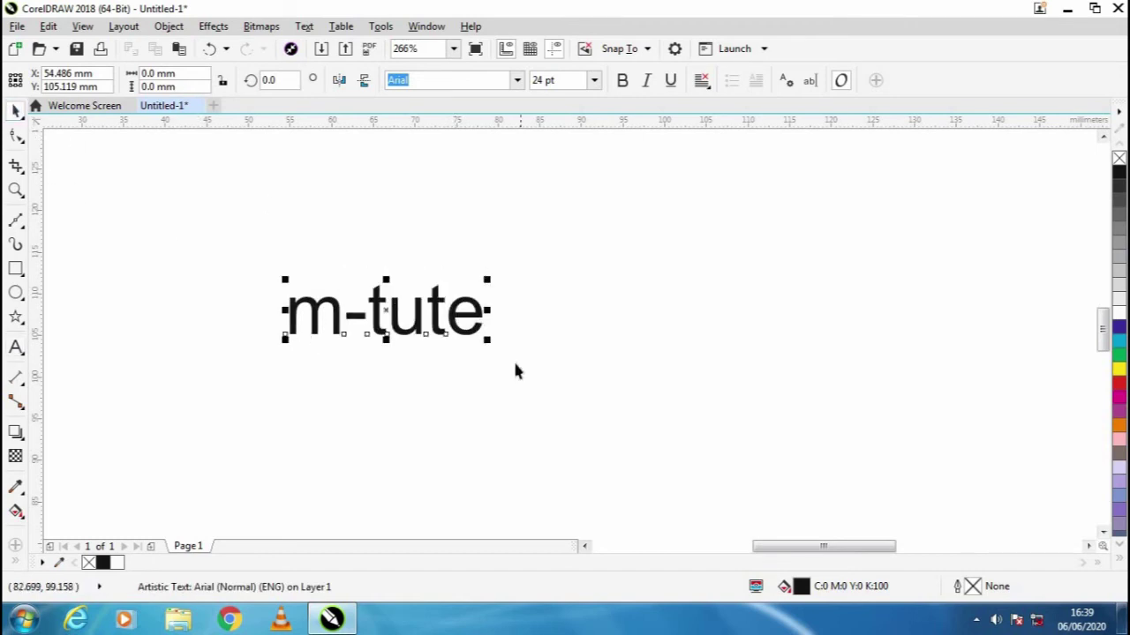
{"action": "left_click_drag", "start_coordinate": [487, 343], "coordinate": [799, 468]}
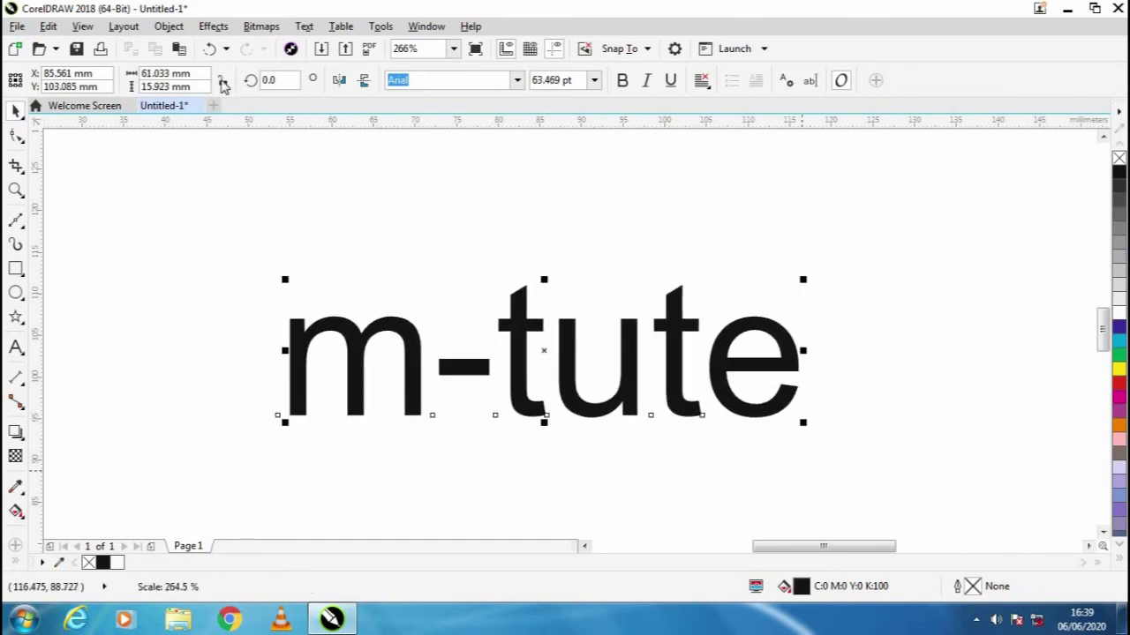
Step: Widen the text's letter spacing with the Shape tool, and reduce it again until the word is about 78 mm wide
{"action": "left_click", "coordinate": [16, 135]}
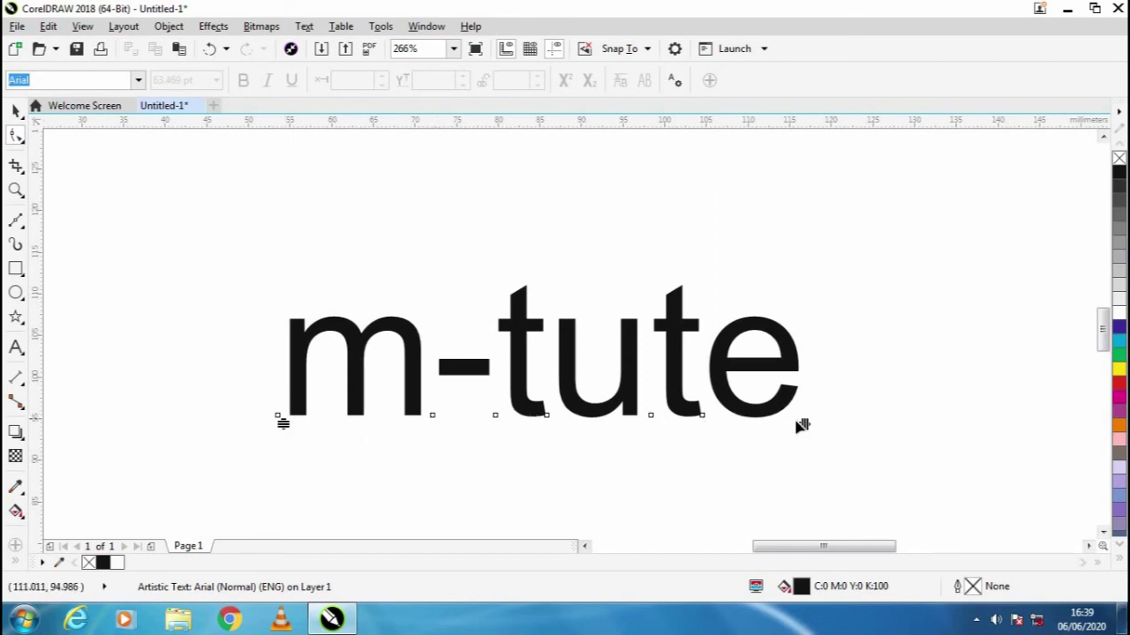
{"action": "left_click_drag", "start_coordinate": [805, 425], "coordinate": [1059, 424]}
{"action": "left_click_drag", "start_coordinate": [840, 552], "coordinate": [859, 552]}
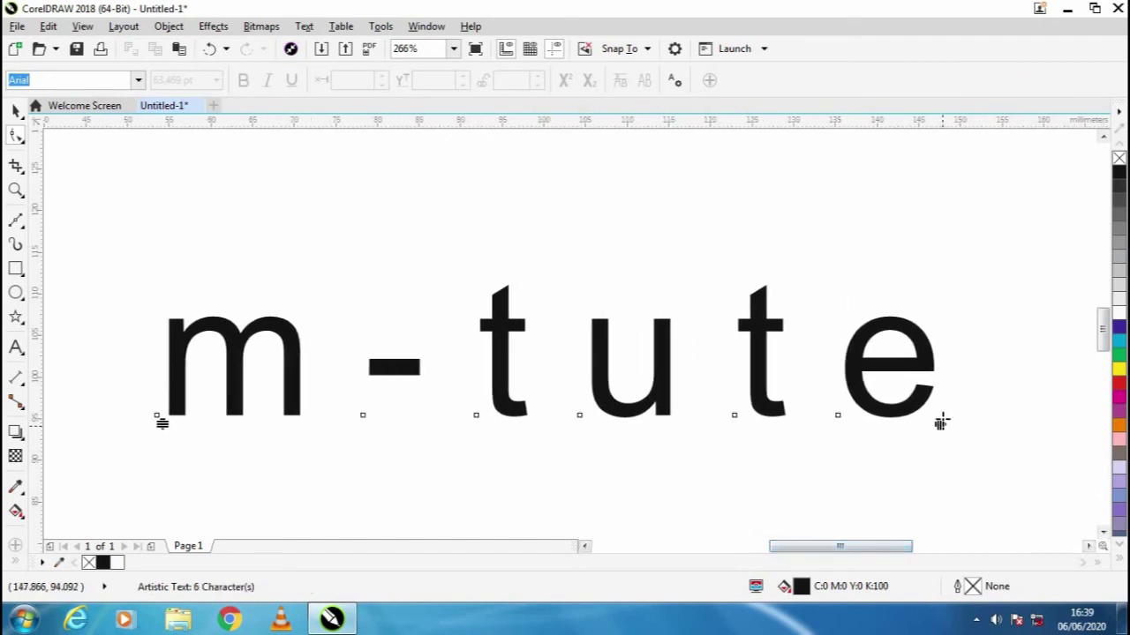
{"action": "left_click_drag", "start_coordinate": [940, 426], "coordinate": [821, 451]}
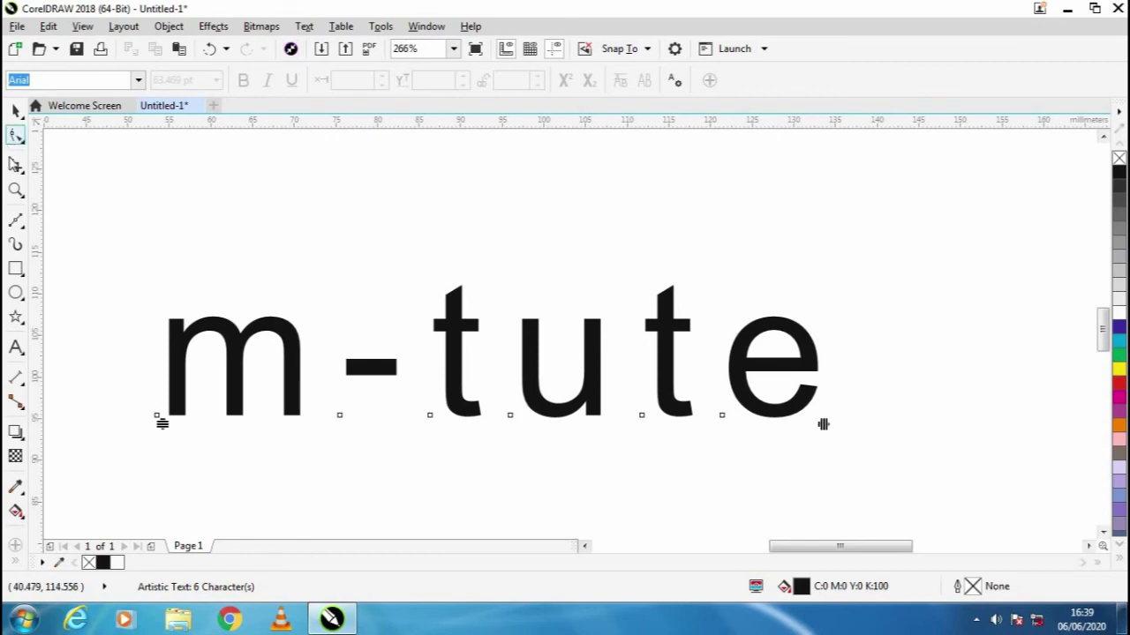
Step: Shift the hyphen about -17 % horizontally toward the m, and the first t about -35 % toward the hyphen
{"action": "left_click", "coordinate": [340, 415]}
{"action": "left_click_drag", "start_coordinate": [335, 416], "coordinate": [309, 415]}
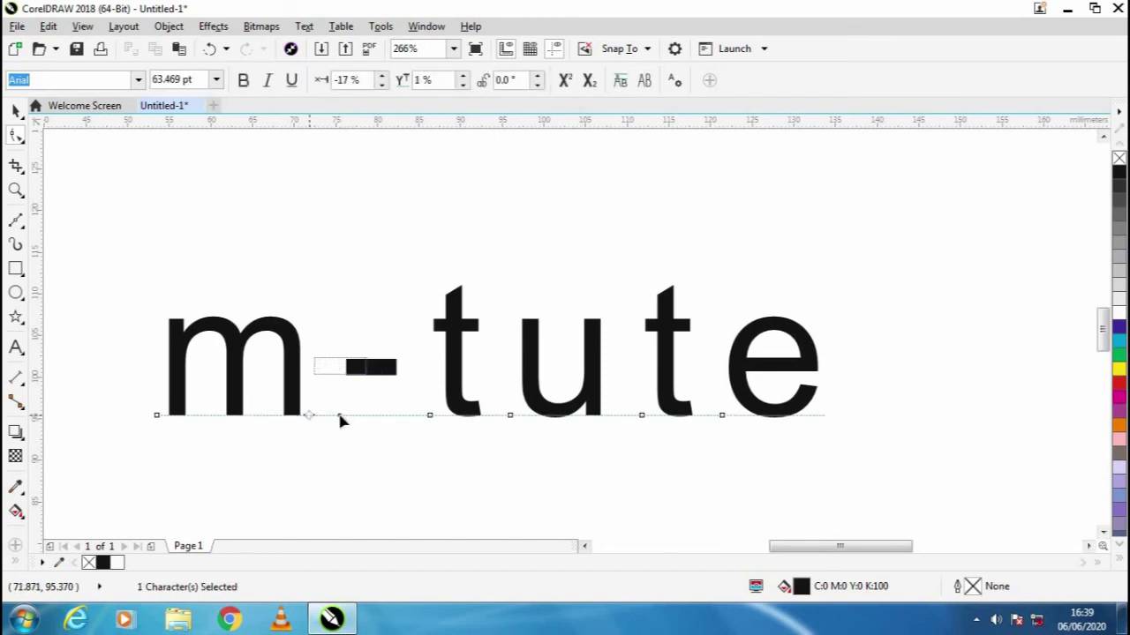
{"action": "left_click", "coordinate": [429, 416]}
{"action": "left_click_drag", "start_coordinate": [429, 416], "coordinate": [365, 417]}
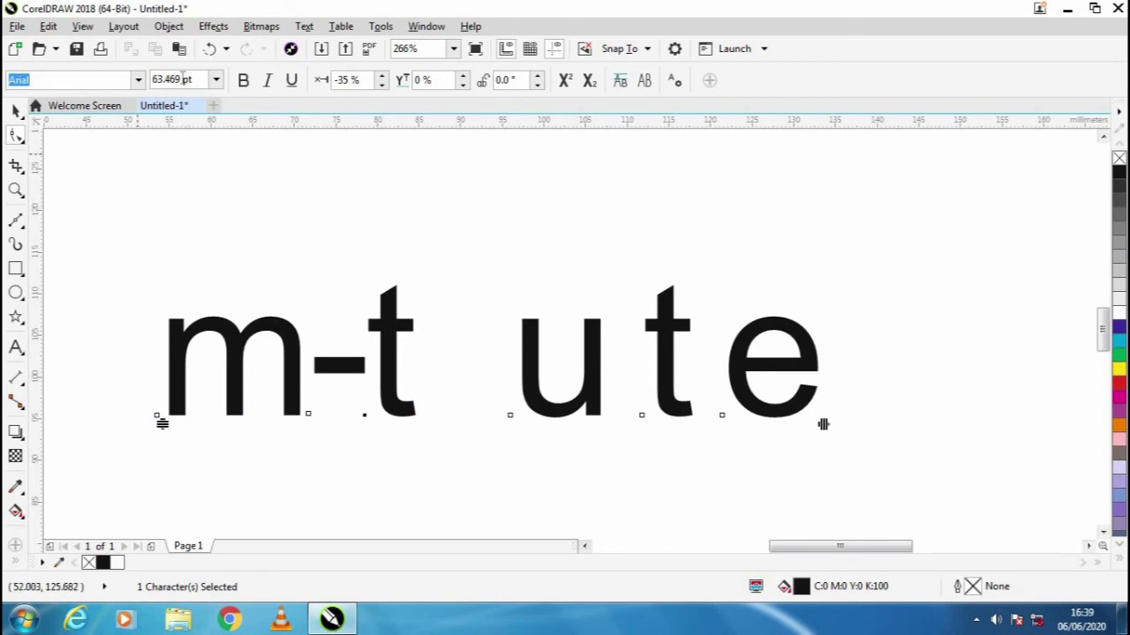
Step: Convert the text to curves, pull the first t's left inner corner node above the crossbar outward, and delete that node
{"action": "left_click", "coordinate": [169, 26]}
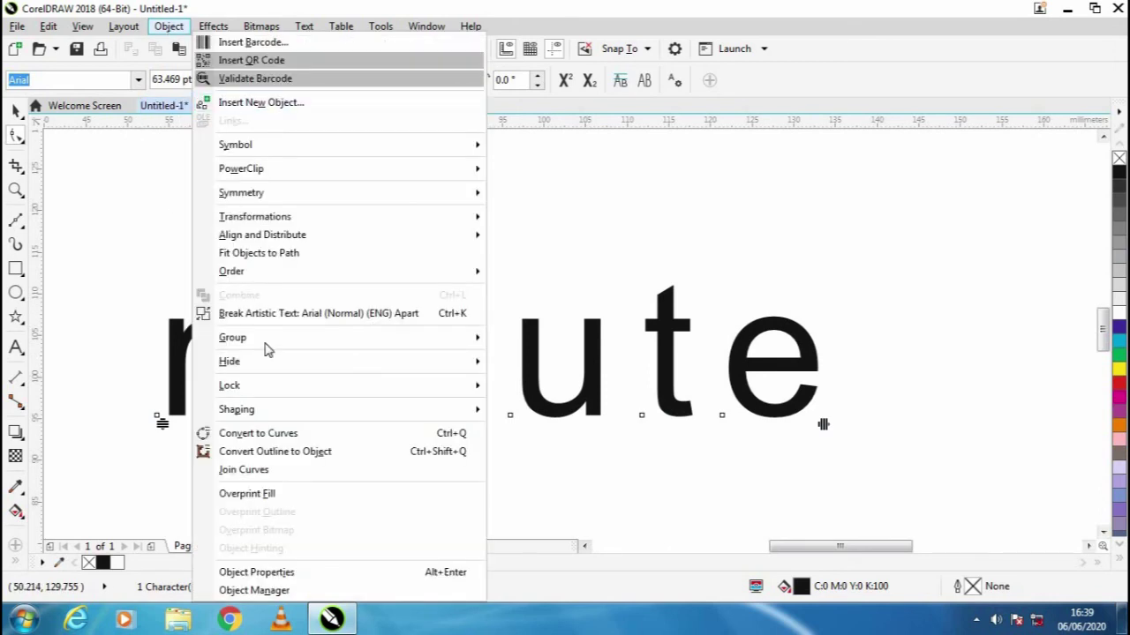
{"action": "left_click", "coordinate": [272, 439]}
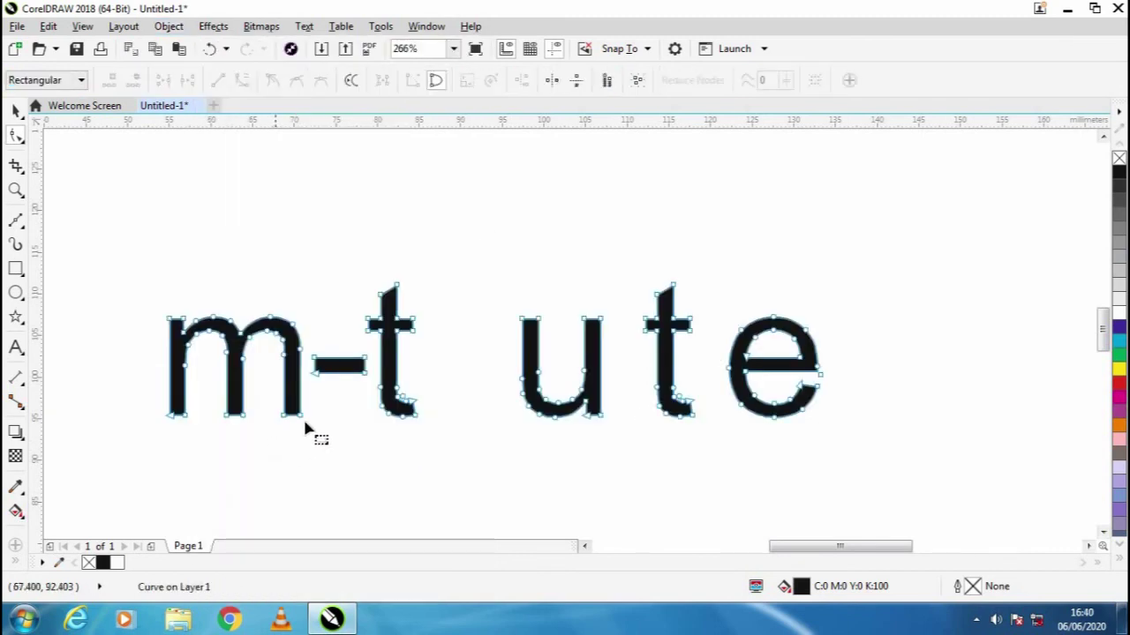
{"action": "scroll", "coordinate": [389, 309], "scroll_direction": "up", "scroll_amount": 2}
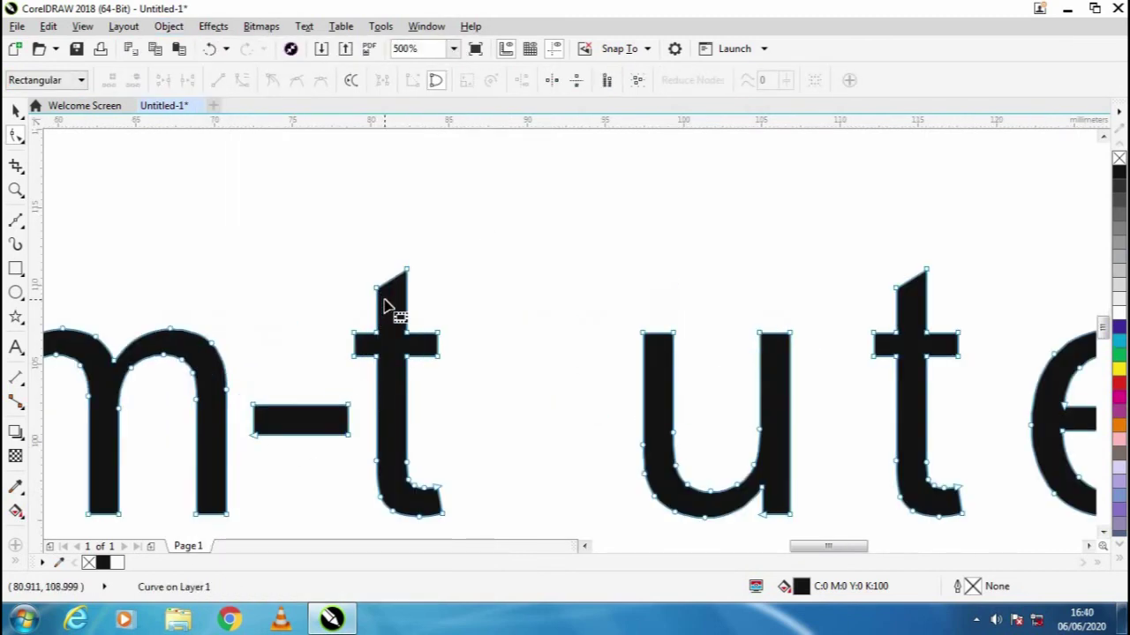
{"action": "scroll", "coordinate": [384, 307], "scroll_direction": "up", "scroll_amount": 2}
{"action": "left_click_drag", "start_coordinate": [362, 367], "coordinate": [341, 330]}
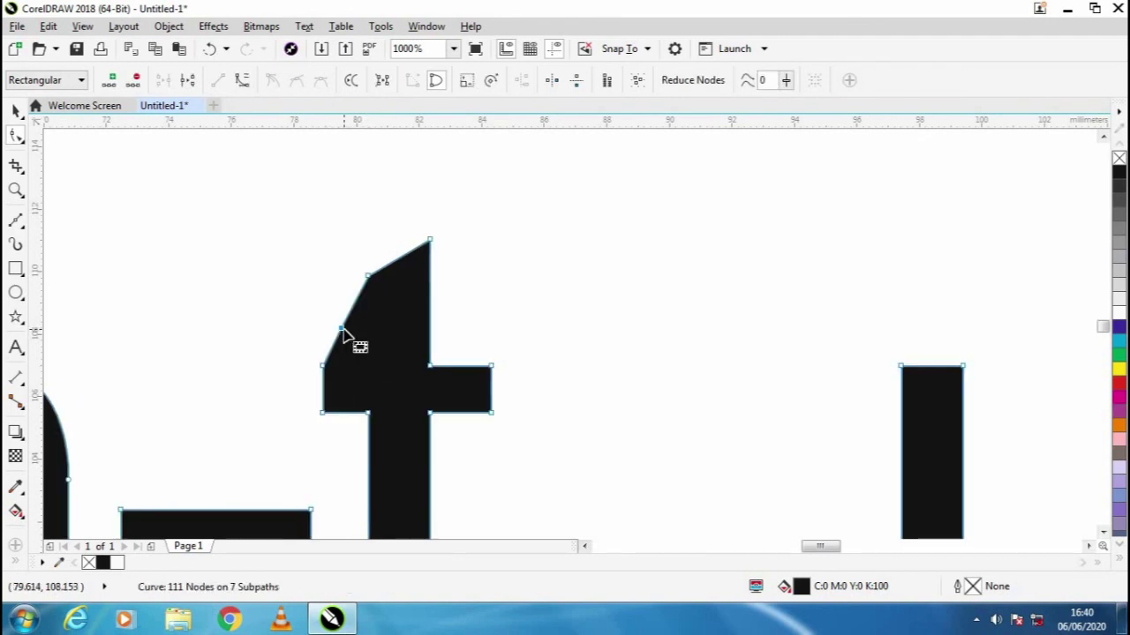
{"action": "double_click", "coordinate": [343, 331]}
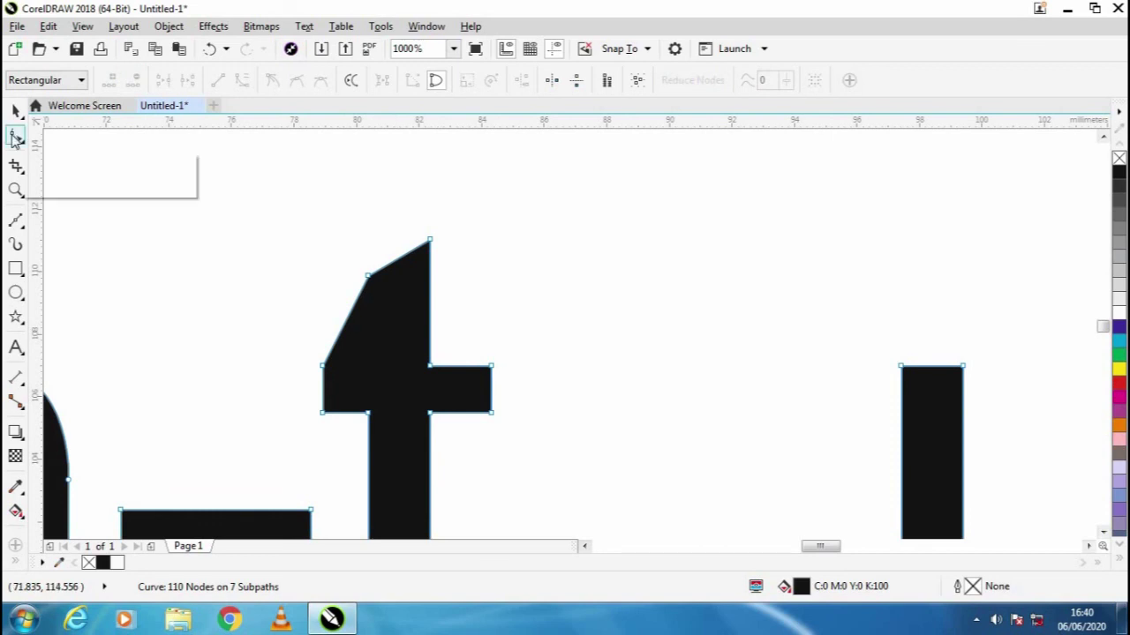
Step: Convert the first t's slanted left edge to a curve and bend it inward into a concave arc
{"action": "left_click", "coordinate": [343, 323]}
{"action": "left_click", "coordinate": [242, 81]}
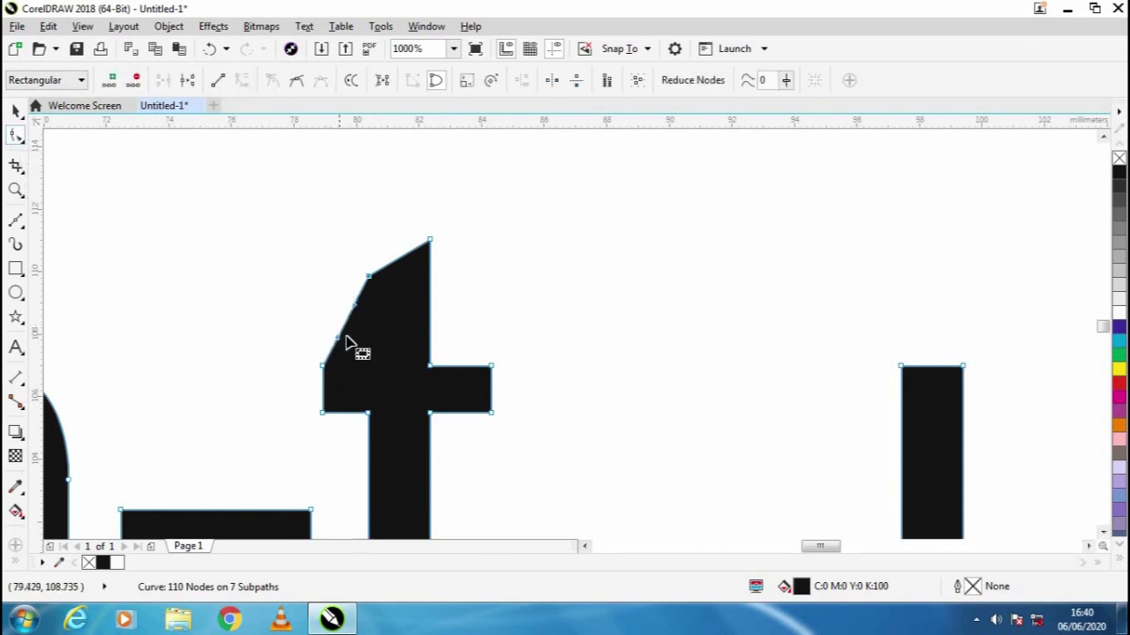
{"action": "left_click_drag", "start_coordinate": [353, 327], "coordinate": [361, 333]}
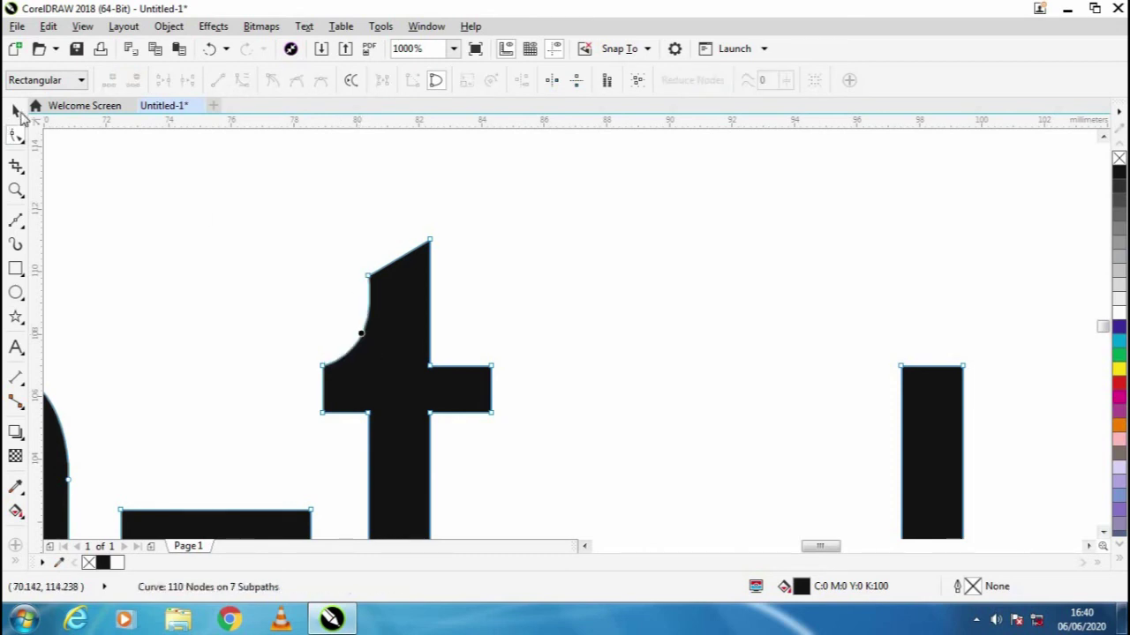
{"action": "left_click", "coordinate": [15, 109]}
{"action": "scroll", "coordinate": [603, 377], "scroll_direction": "down", "scroll_amount": 2}
{"action": "scroll", "coordinate": [603, 377], "scroll_direction": "down", "scroll_amount": 3}
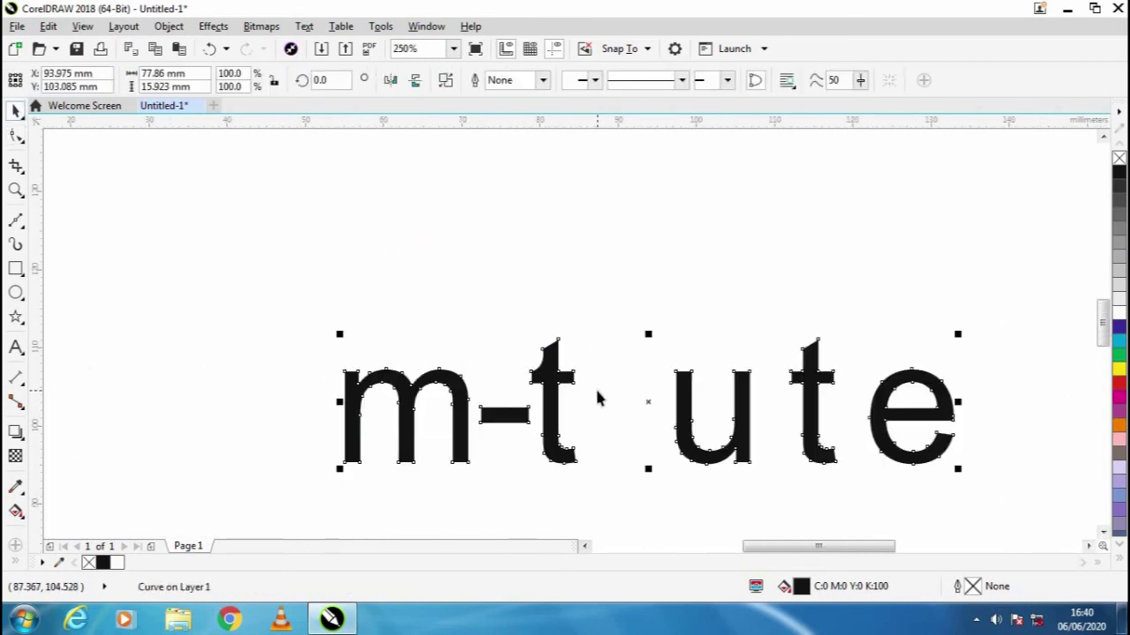
Step: Delete the nodes along the inside of the m's first arch with the Shape tool
{"action": "scroll", "coordinate": [444, 384], "scroll_direction": "up", "scroll_amount": 2}
{"action": "left_click", "coordinate": [900, 247]}
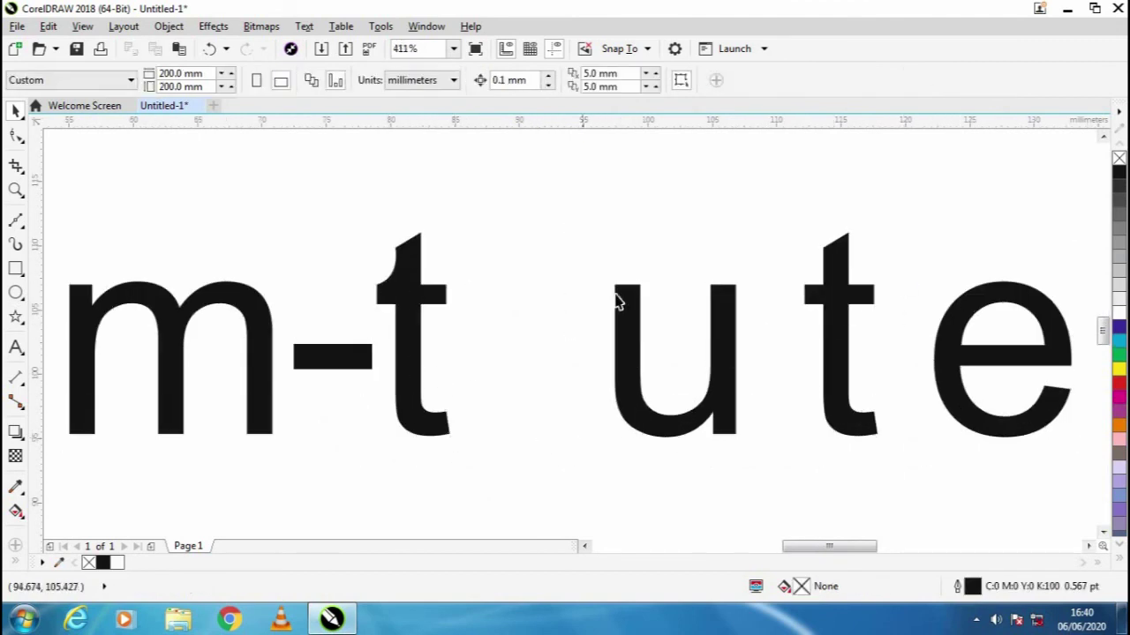
{"action": "left_click", "coordinate": [17, 140]}
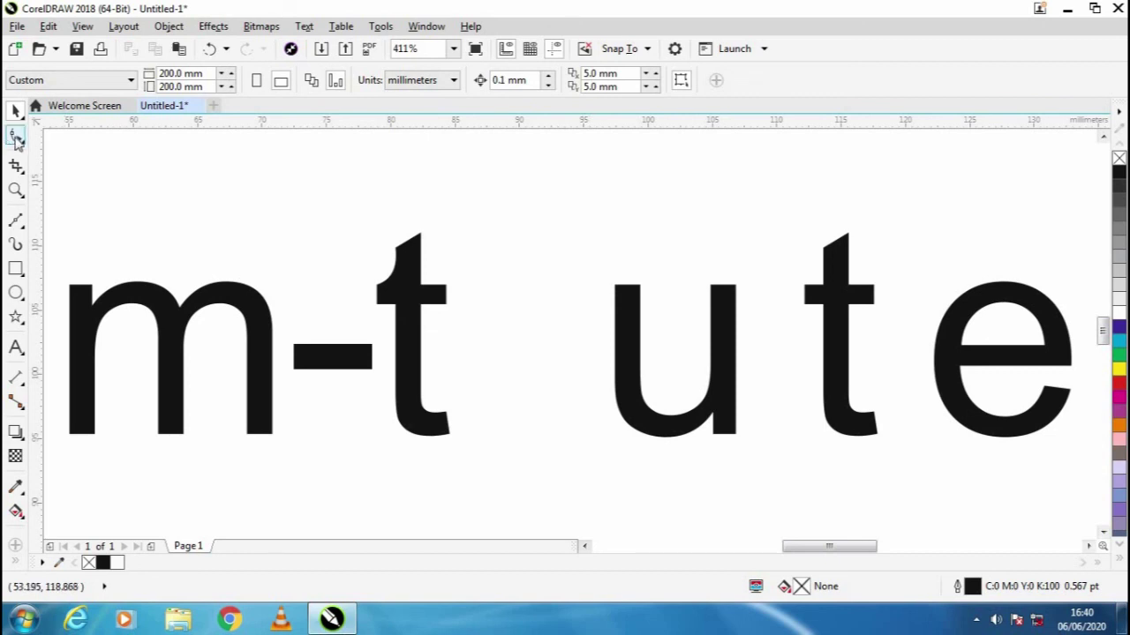
{"action": "left_click", "coordinate": [171, 325]}
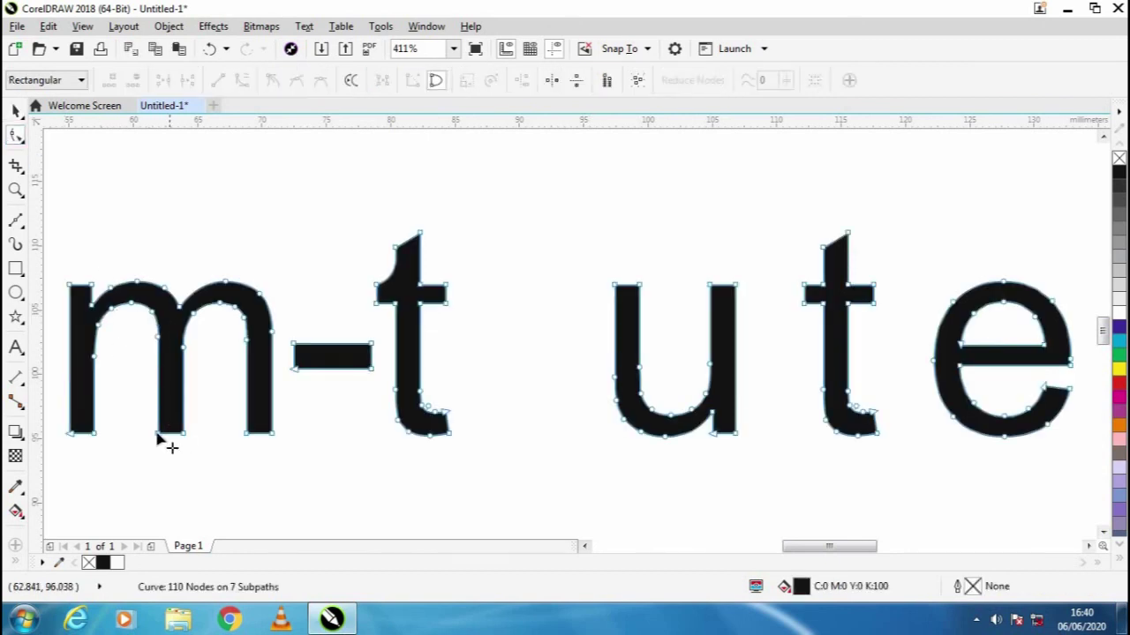
{"action": "double_click", "coordinate": [113, 313]}
{"action": "double_click", "coordinate": [132, 305]}
{"action": "double_click", "coordinate": [155, 314]}
{"action": "double_click", "coordinate": [169, 347]}
Step: Undo the last node deletion on the m, and delete the whole "m-tute" lettering
{"action": "key", "text": "ctrl+z"}
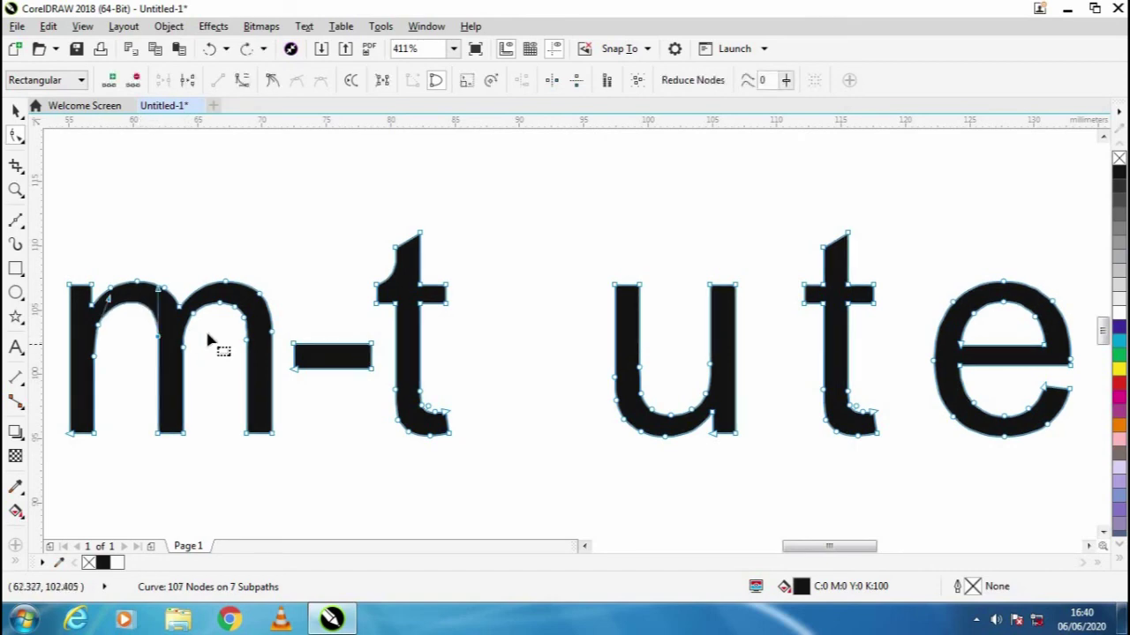
{"action": "left_click", "coordinate": [17, 109]}
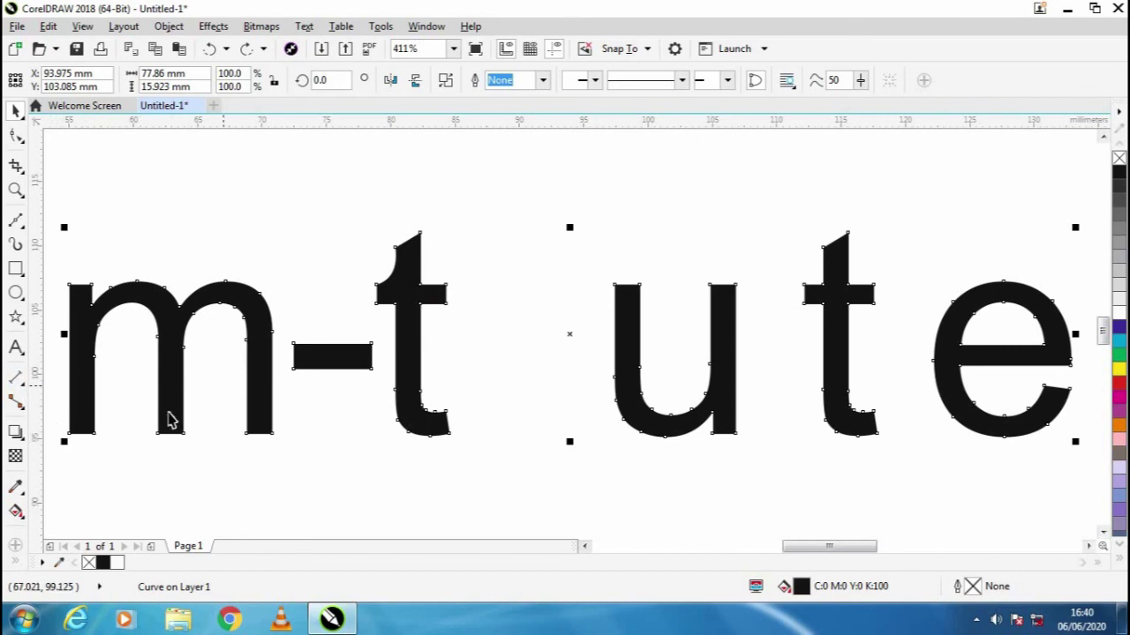
{"action": "key", "text": "Delete"}
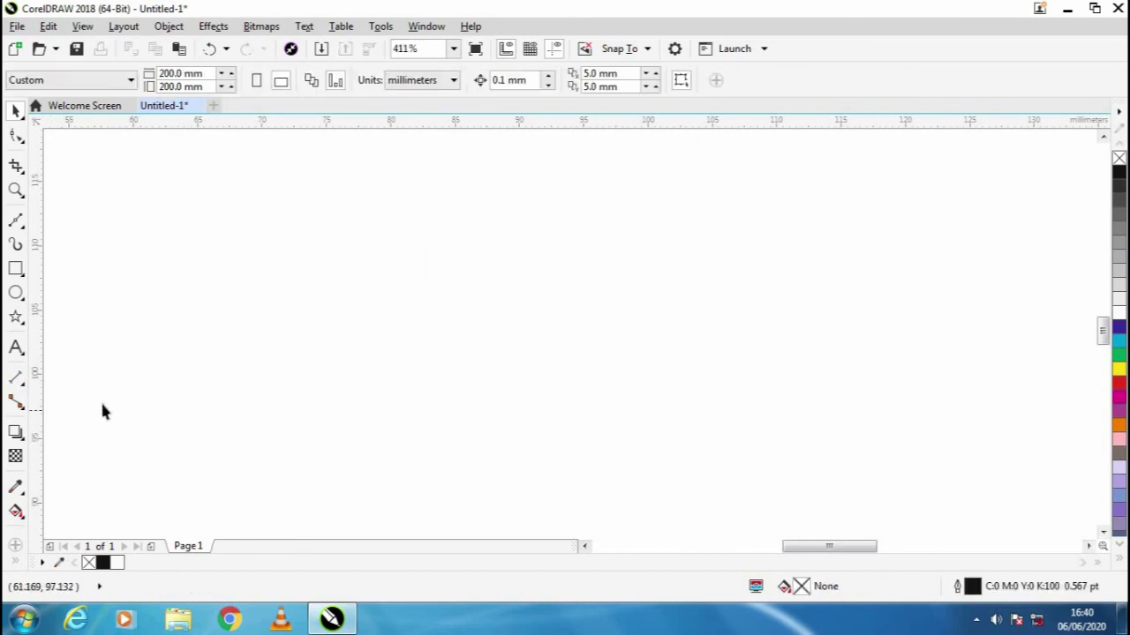